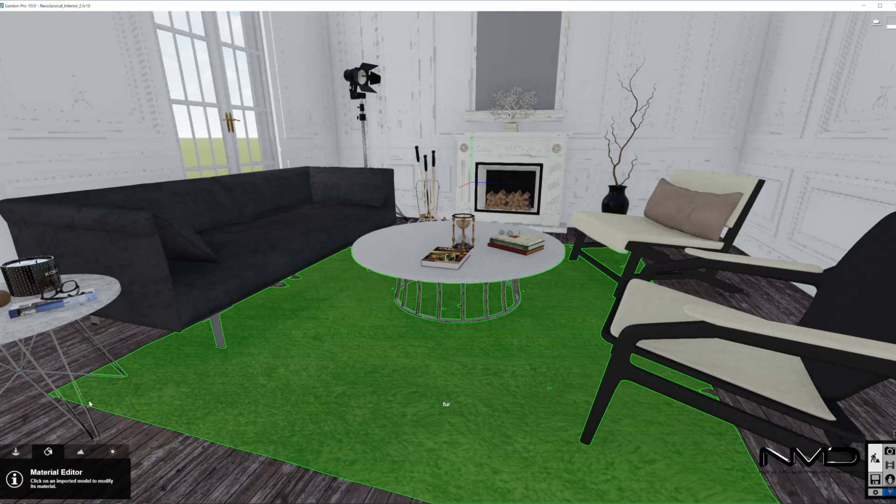
- Give the fur rug under the coffee table a black-and-white cowhide fur material from the built-in library
{"action": "left_click", "coordinate": [90, 403]}
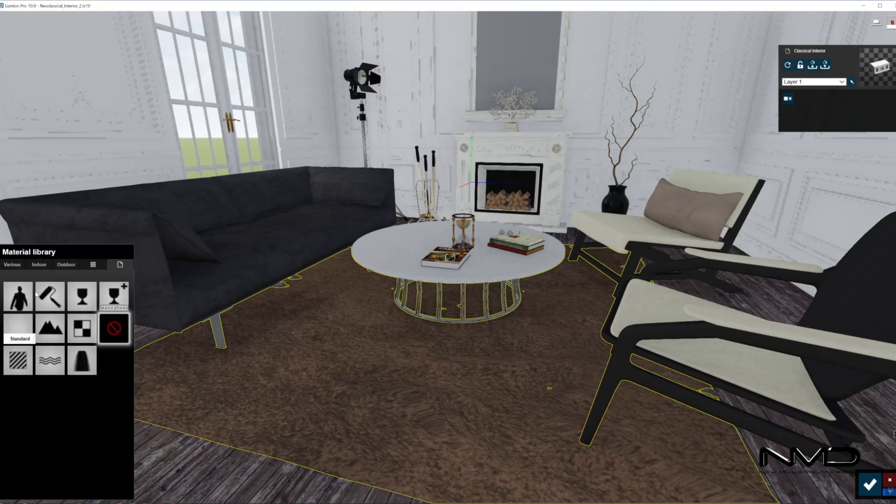
{"action": "left_click", "coordinate": [93, 264]}
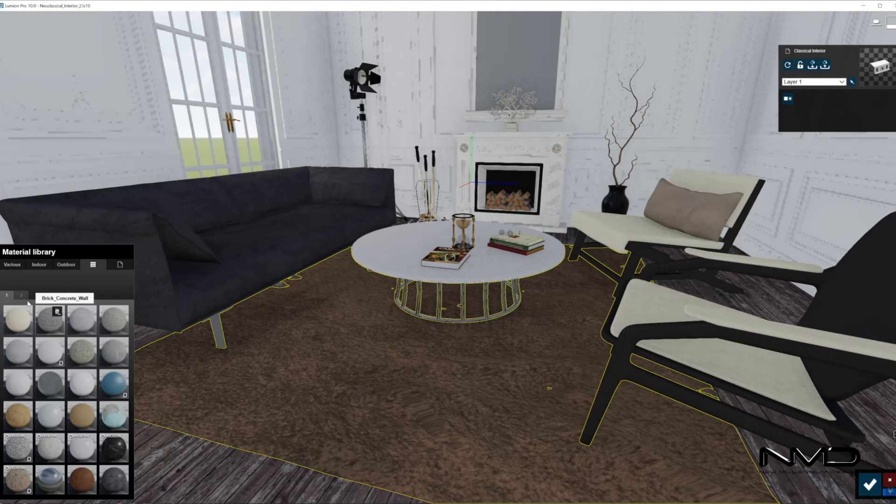
{"action": "left_click", "coordinate": [12, 265]}
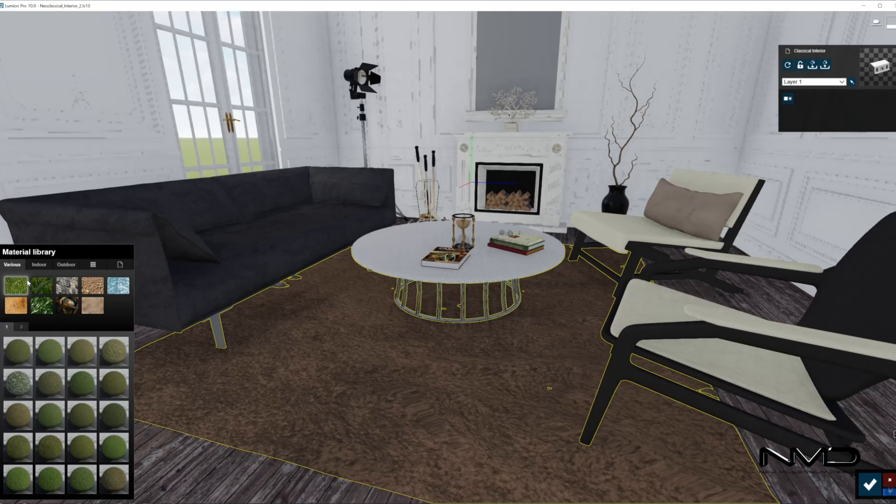
{"action": "left_click", "coordinate": [93, 306]}
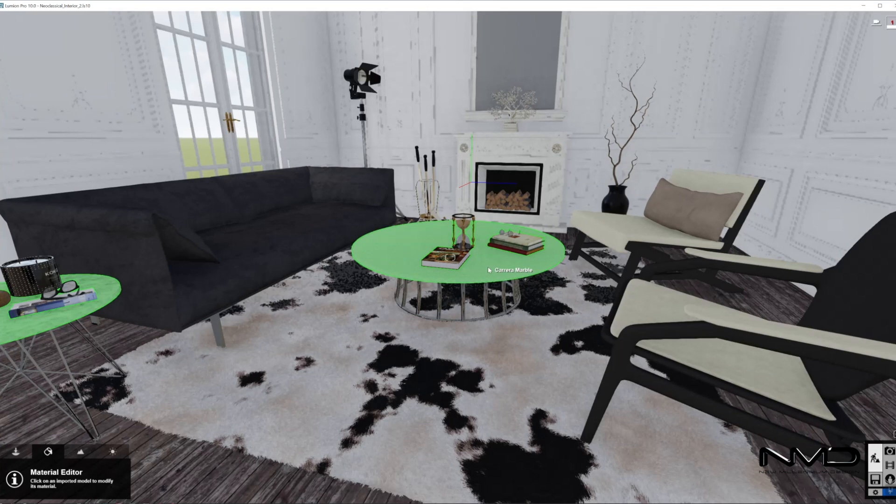
- Apply a white, grey-veined indoor marble material to the Carrera Marble surface of the coffee table and side table
{"action": "left_click", "coordinate": [480, 274]}
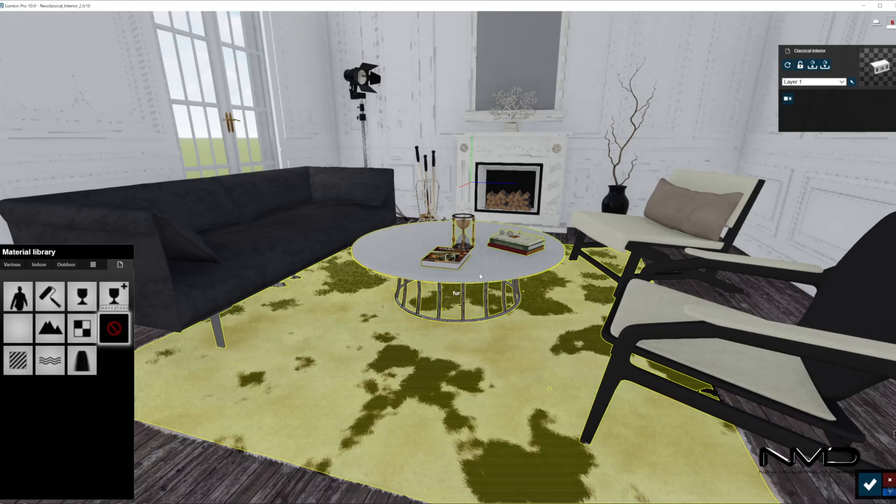
{"action": "left_click", "coordinate": [94, 265]}
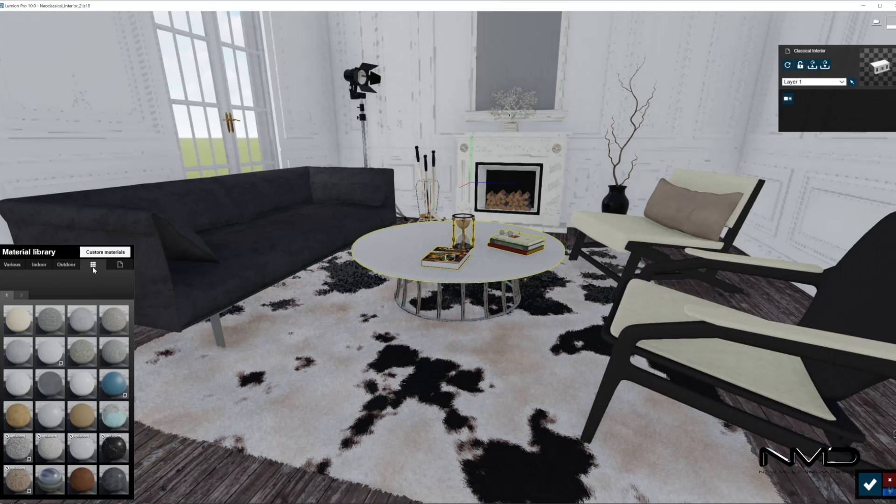
{"action": "left_click", "coordinate": [49, 267]}
{"action": "left_click", "coordinate": [49, 310]}
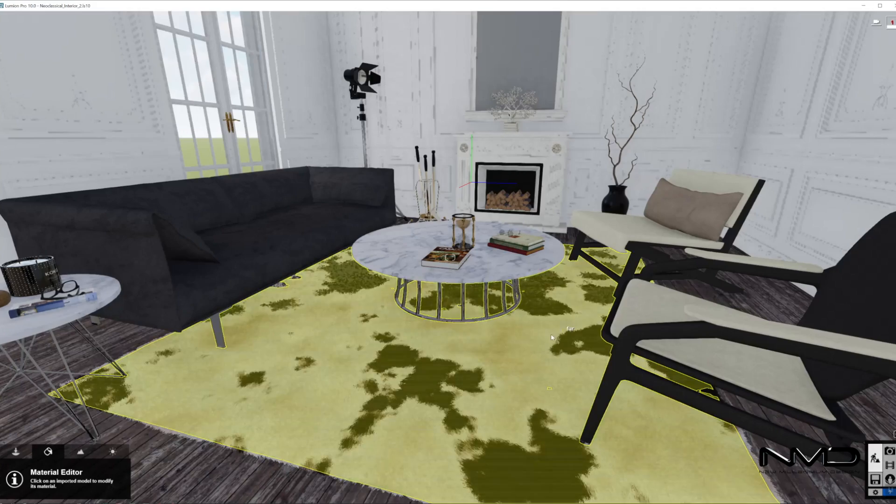
- Apply the indoor material Marble 012 1024 to the fireplace surround and mirror frame
{"action": "mouse_move", "coordinate": [551, 334]}
{"action": "right_mouse_down"}
{"action": "mouse_move", "coordinate": [471, 357]}
{"action": "mouse_move", "coordinate": [429, 332]}
{"action": "mouse_move", "coordinate": [448, 298]}
{"action": "mouse_move", "coordinate": [549, 332]}
{"action": "right_mouse_up"}
{"action": "key", "text": "w"}
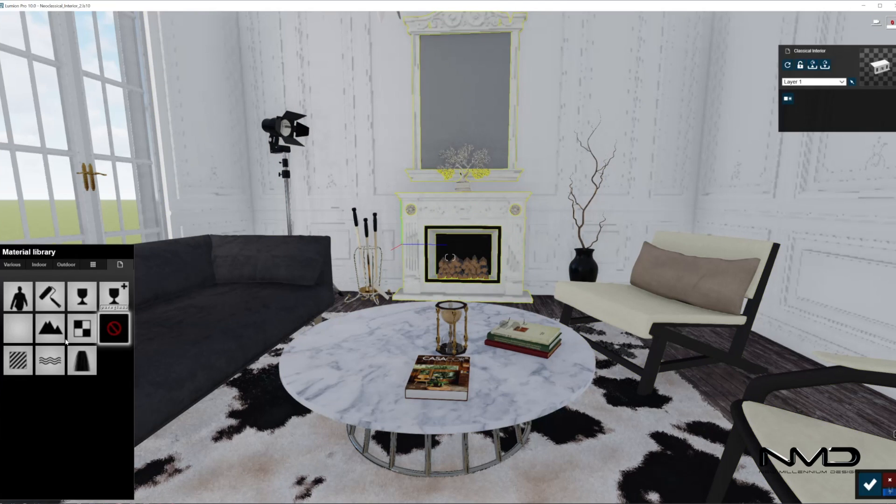
{"action": "left_click", "coordinate": [45, 266]}
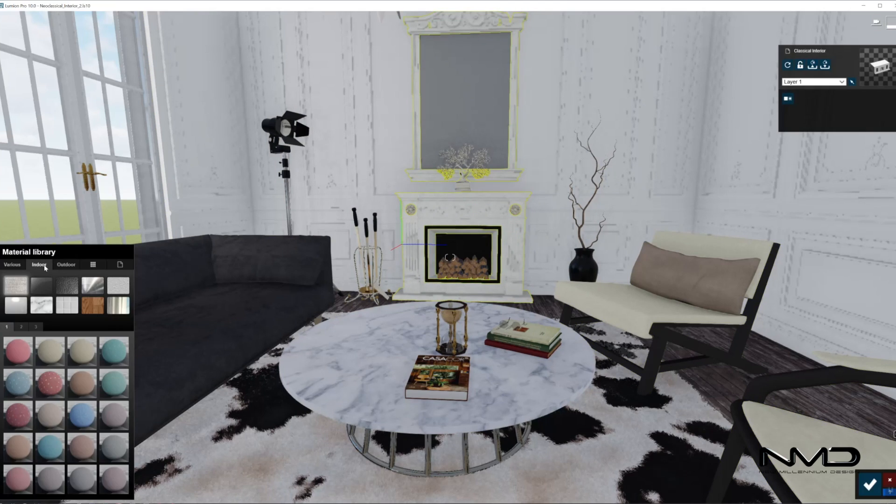
{"action": "left_click", "coordinate": [46, 308]}
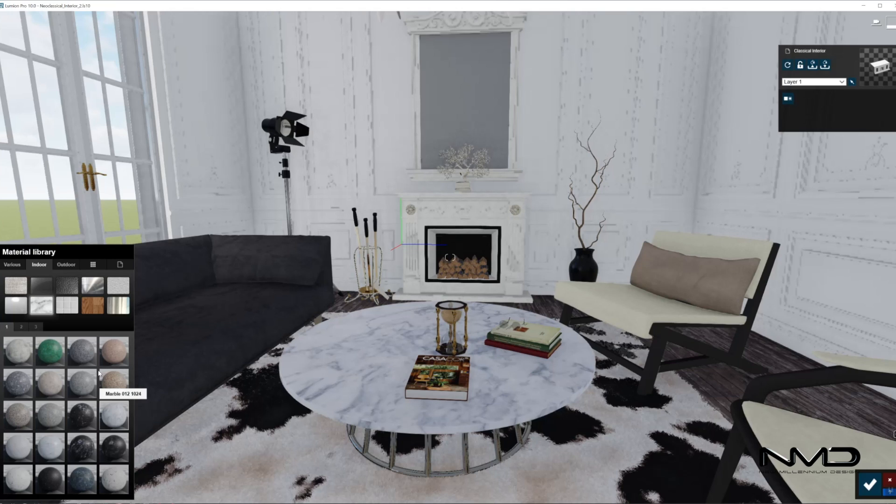
{"action": "left_click", "coordinate": [81, 374]}
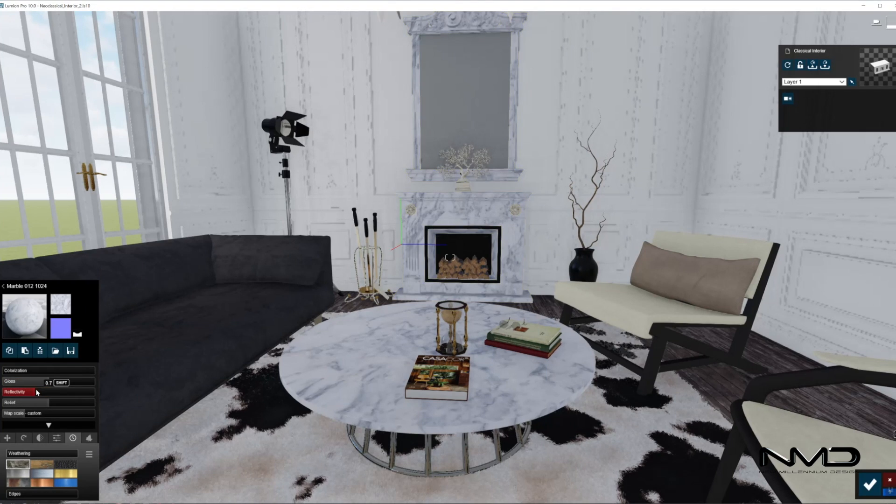
- Raise the fireplace marble's gloss strongly, reduce its reflectivity to 0.7, and add slight weathering with an edges value of 0.1
{"action": "left_click_drag", "start_coordinate": [54, 379], "coordinate": [81, 381]}
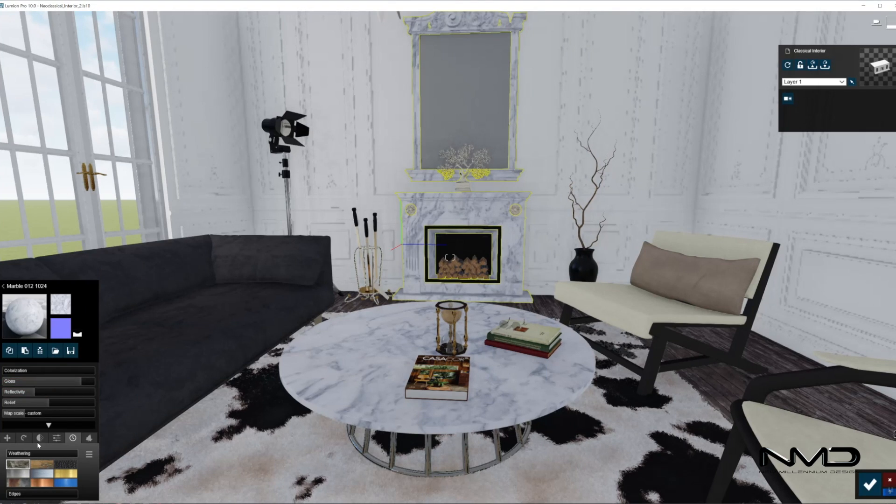
{"action": "left_click", "coordinate": [10, 452]}
{"action": "left_click", "coordinate": [12, 494]}
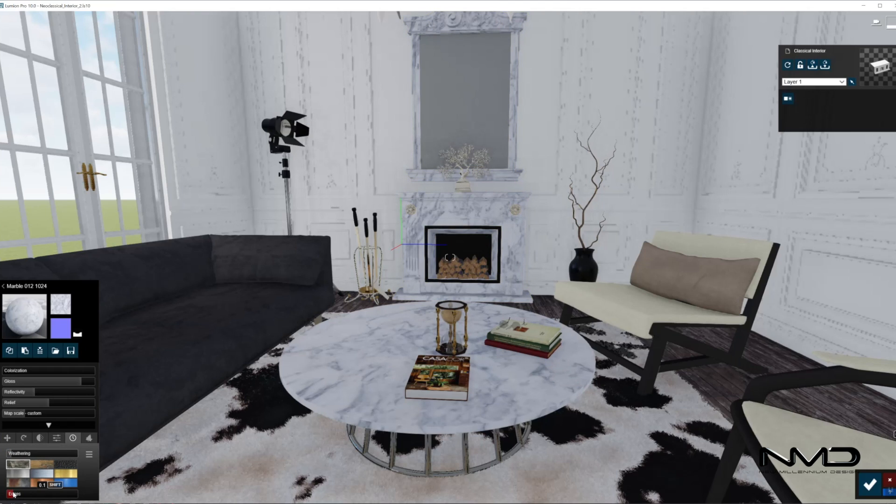
- Lower the reflectivity and raise the gloss of the tabletop marble, add slight weathering, and save the material changes
{"action": "left_click", "coordinate": [336, 402]}
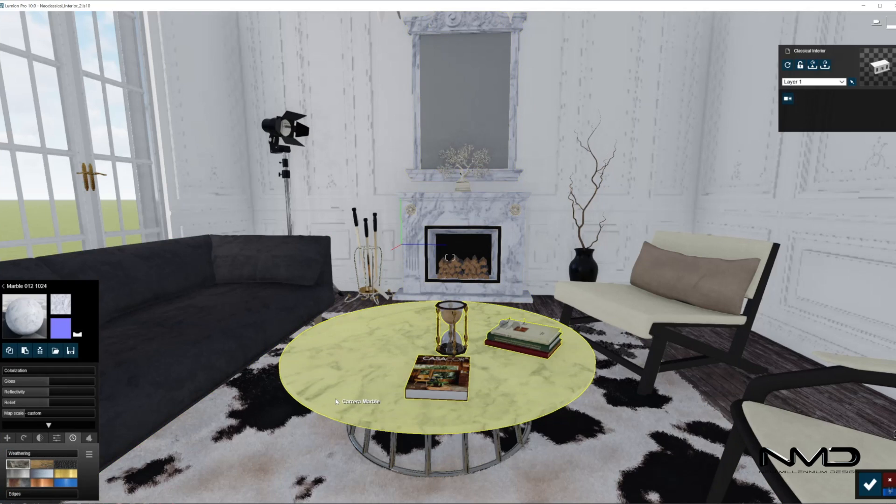
{"action": "left_click_drag", "start_coordinate": [34, 391], "coordinate": [38, 391]}
{"action": "left_click", "coordinate": [74, 381]}
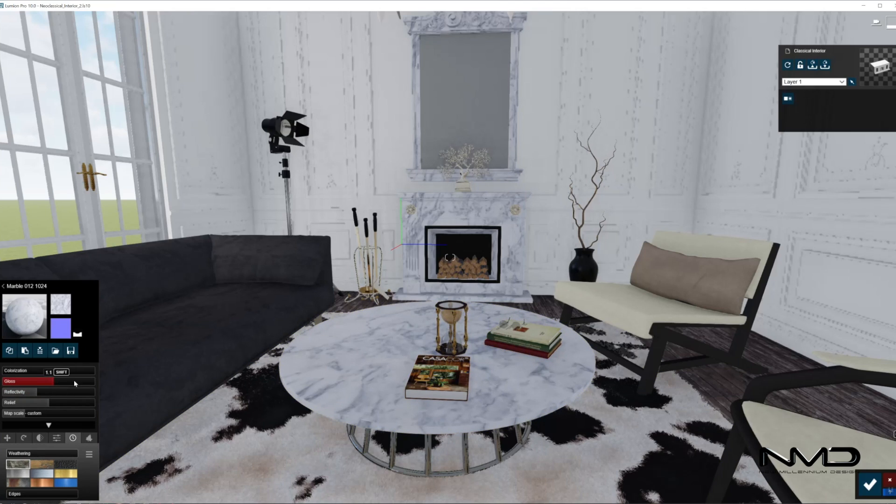
{"action": "left_click", "coordinate": [14, 466]}
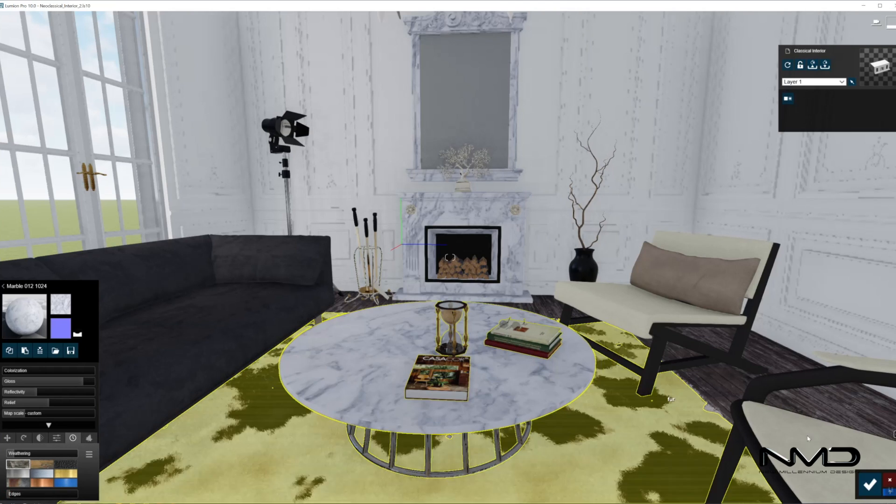
{"action": "left_click", "coordinate": [870, 484]}
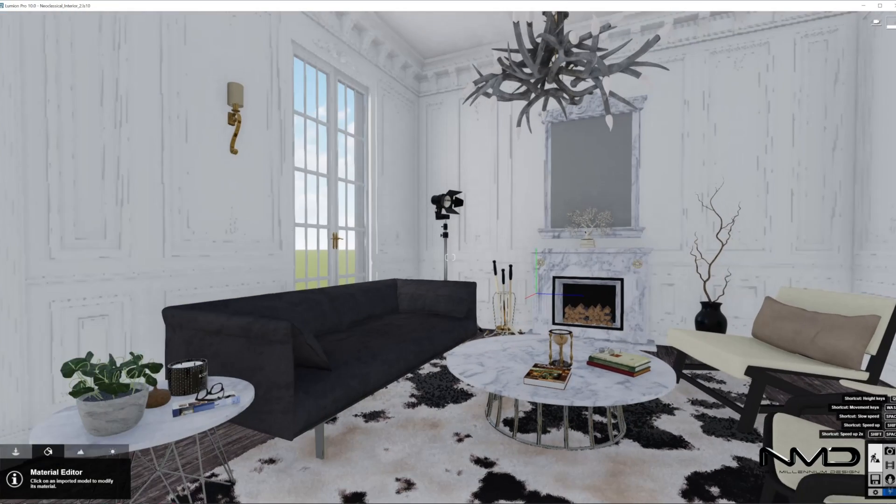
- Apply a light, knotty wood custom material to the black frames of the armchairs
{"action": "key", "text": "s"}
{"action": "right_click_drag", "start_coordinate": [560, 359], "coordinate": [606, 379]}
{"action": "key", "text": "w"}
{"action": "key", "text": "s"}
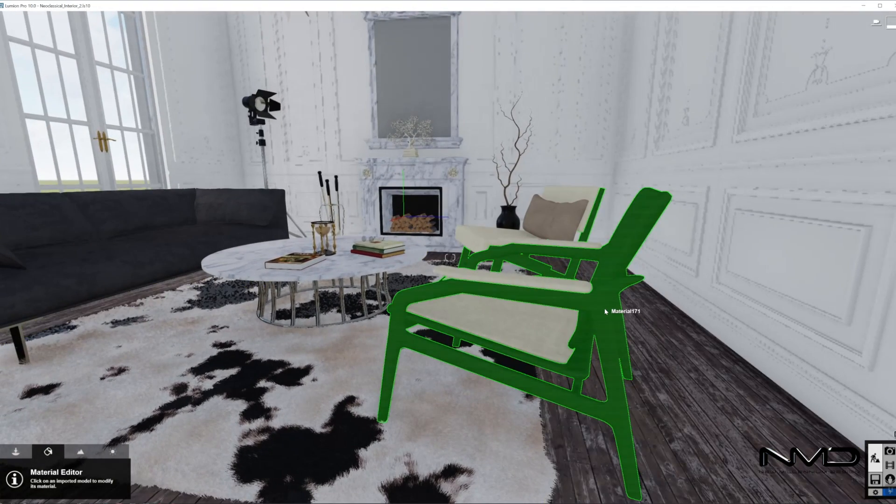
{"action": "left_click", "coordinate": [412, 351]}
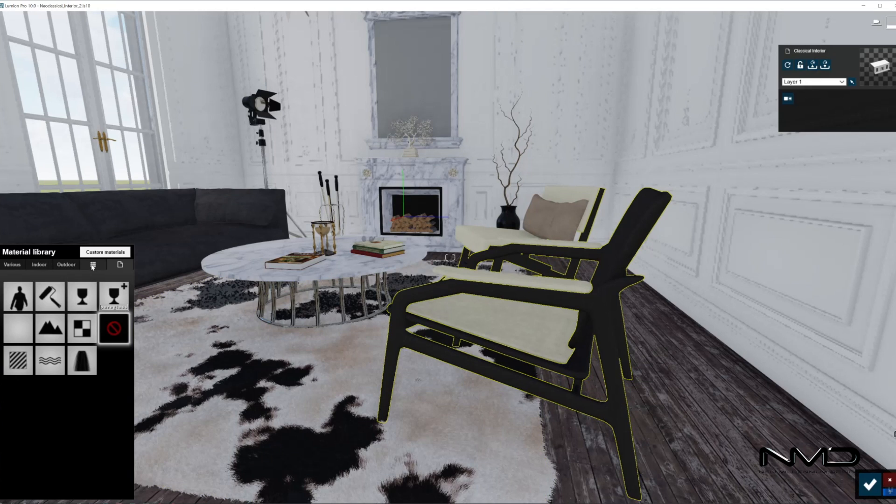
{"action": "left_click", "coordinate": [93, 264]}
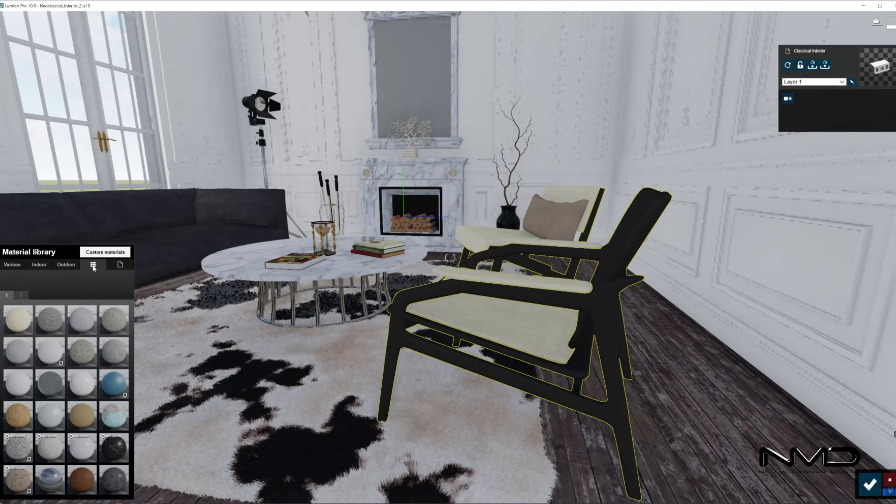
{"action": "left_click", "coordinate": [26, 296]}
{"action": "left_click", "coordinate": [20, 426]}
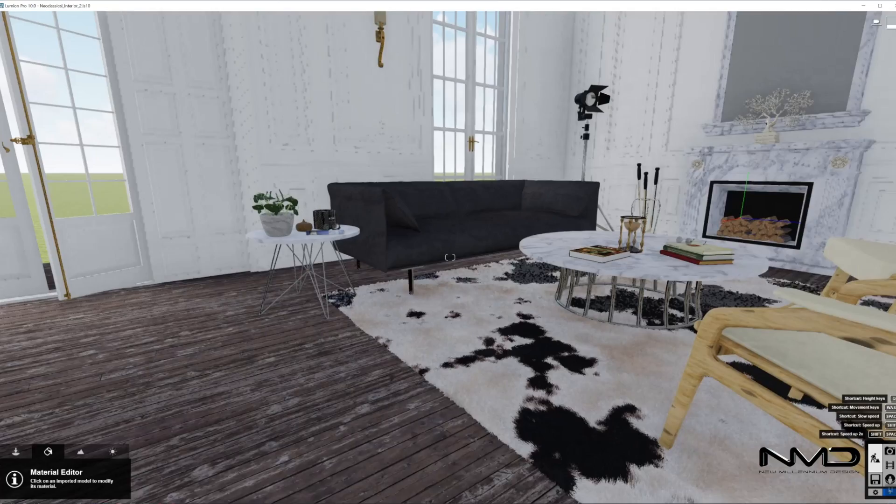
- Assign the Standard material to the mirror above the fireplace and colorize it pure white
{"action": "key", "text": "w"}
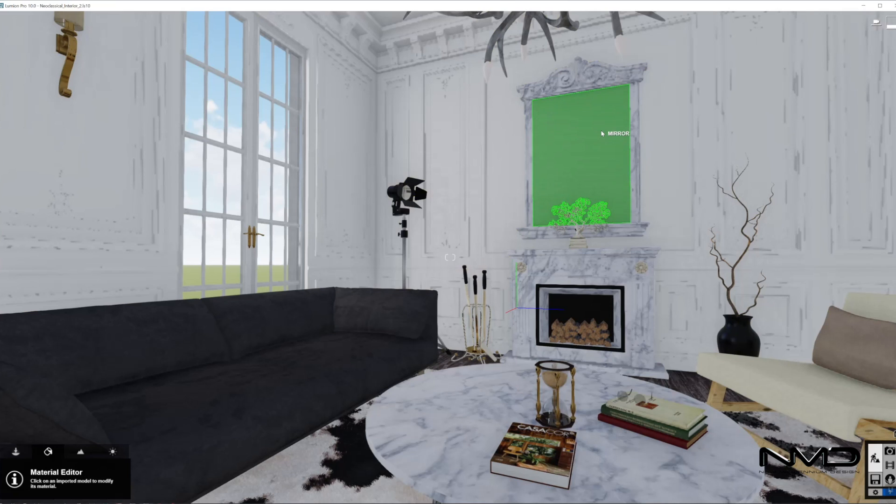
{"action": "left_click", "coordinate": [602, 134]}
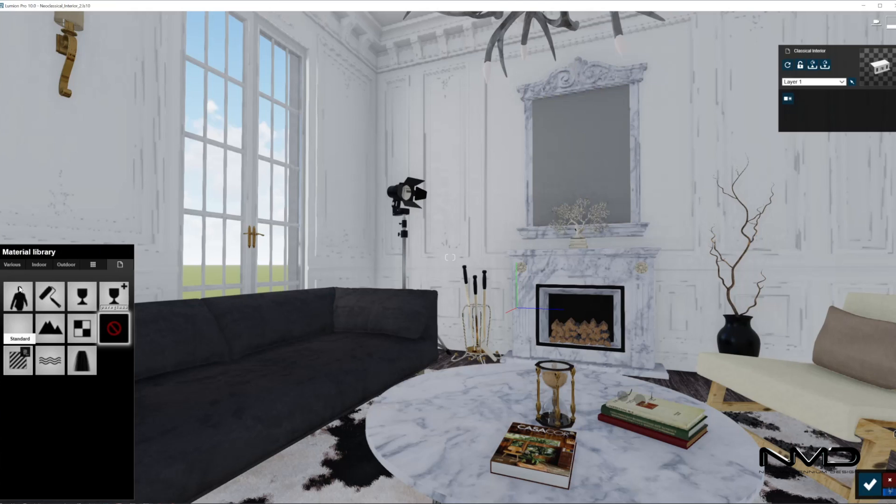
{"action": "left_click", "coordinate": [53, 340]}
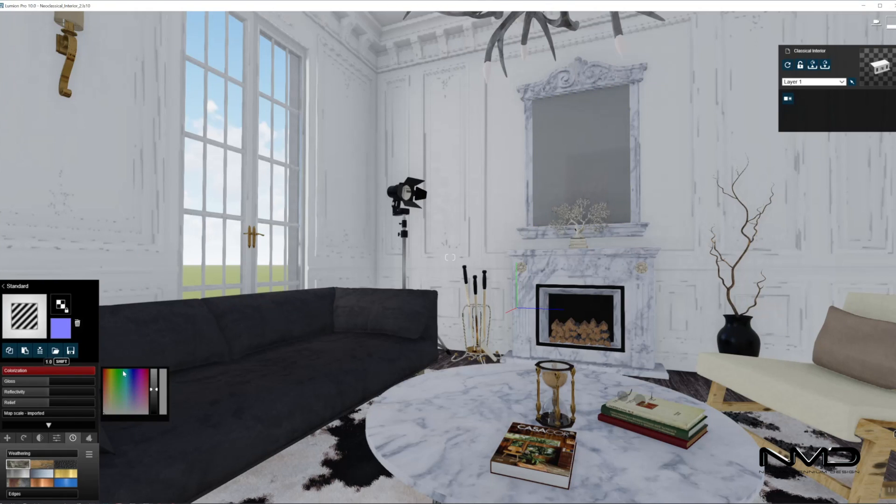
{"action": "left_click_drag", "start_coordinate": [153, 377], "coordinate": [153, 368]}
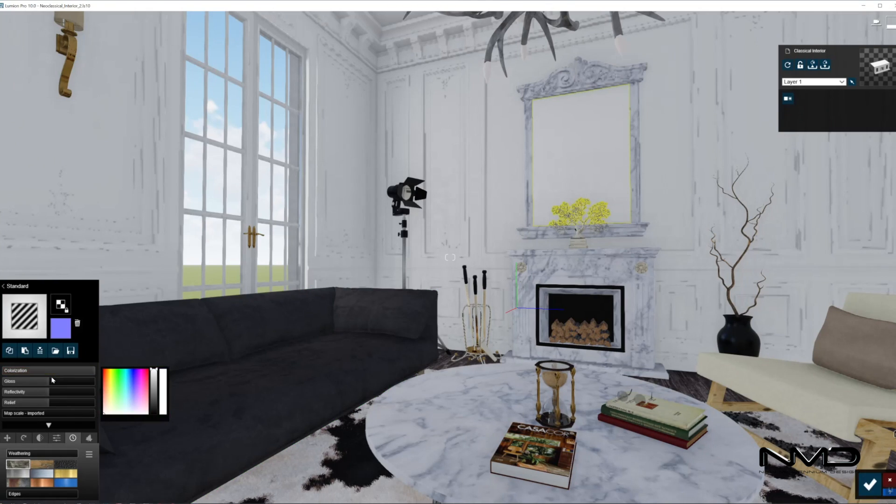
- Raise the mirror material's gloss and reflectivity to maximum and save the material changes
{"action": "left_click_drag", "start_coordinate": [57, 381], "coordinate": [161, 396]}
{"action": "right_click_drag", "start_coordinate": [310, 328], "coordinate": [280, 348]}
{"action": "key", "text": "s"}
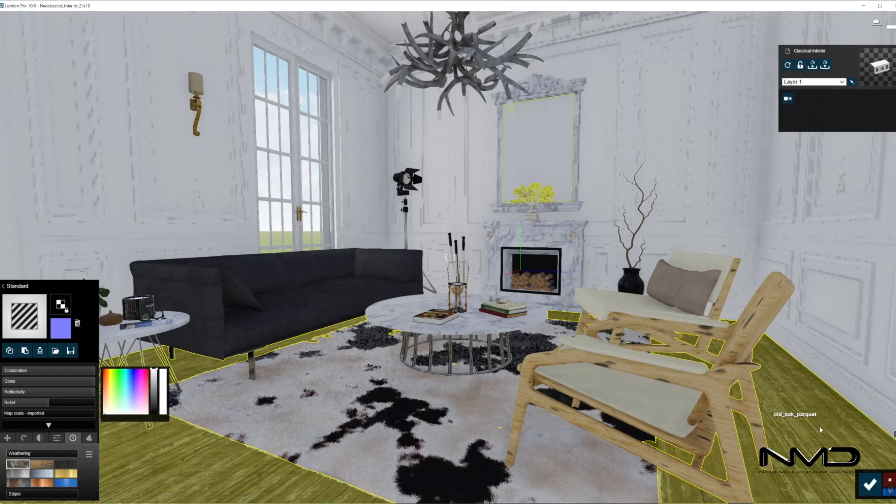
{"action": "left_click", "coordinate": [869, 485]}
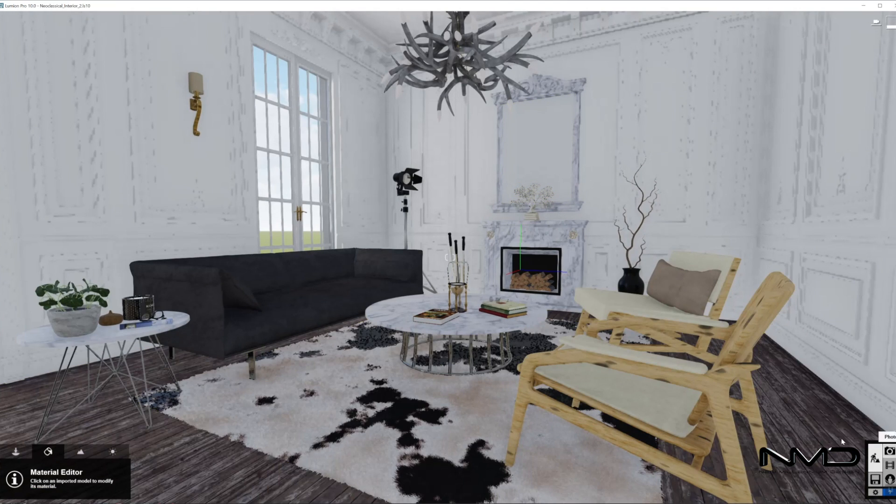
- Check the new materials in Photo mode by opening the second saved photo and updating its preview
{"action": "left_click", "coordinate": [889, 451]}
{"action": "left_click", "coordinate": [100, 455]}
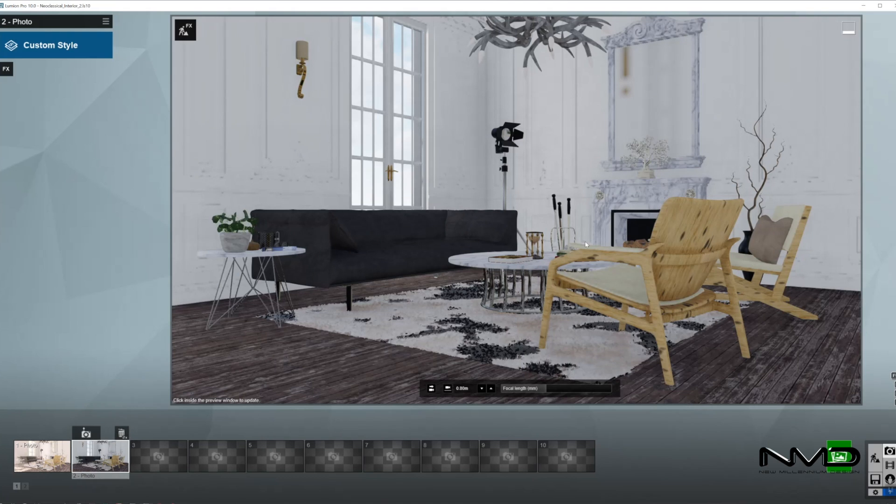
{"action": "left_click", "coordinate": [496, 175]}
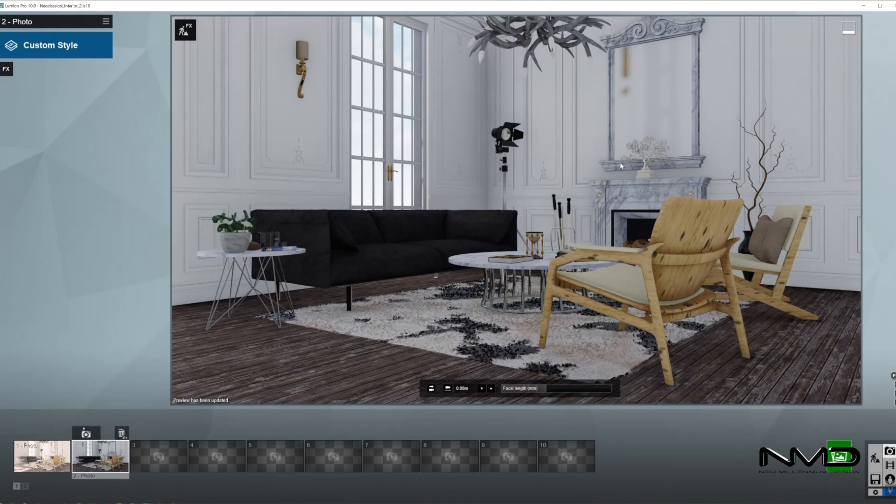
- Return to Build mode, go outside beside the wooden deck and open the Nature library for placing objects
{"action": "left_click", "coordinate": [875, 459]}
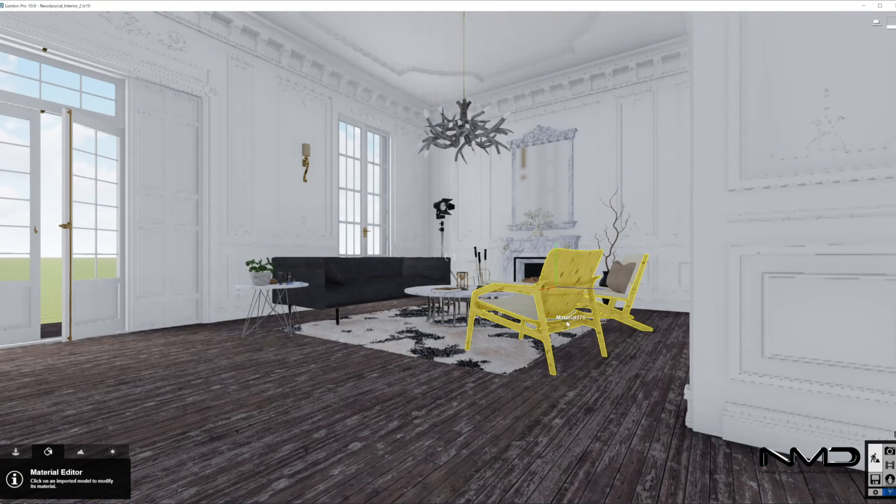
{"action": "key", "text": "w"}
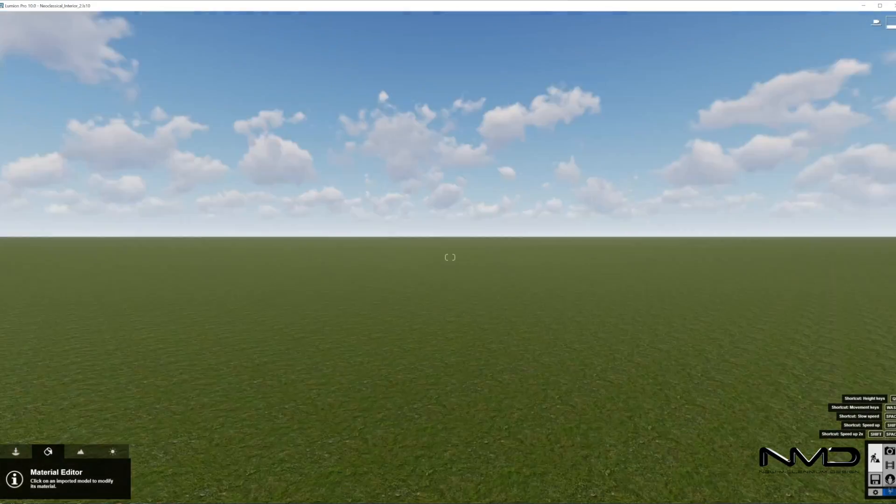
{"action": "right_click_drag", "start_coordinate": [691, 220], "coordinate": [536, 278]}
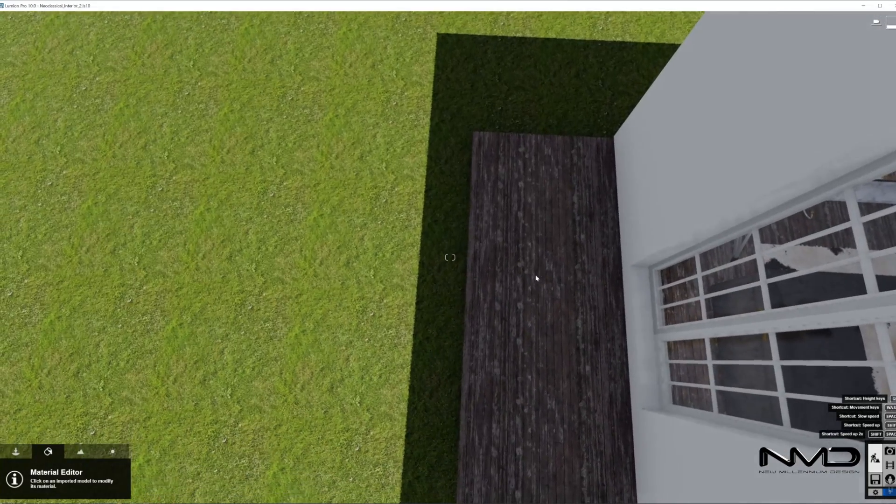
{"action": "left_click", "coordinate": [27, 452]}
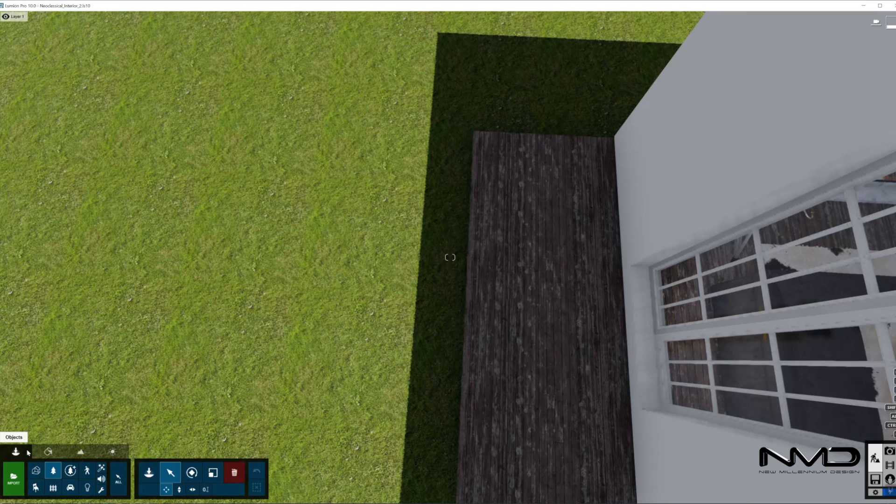
{"action": "left_click", "coordinate": [149, 472]}
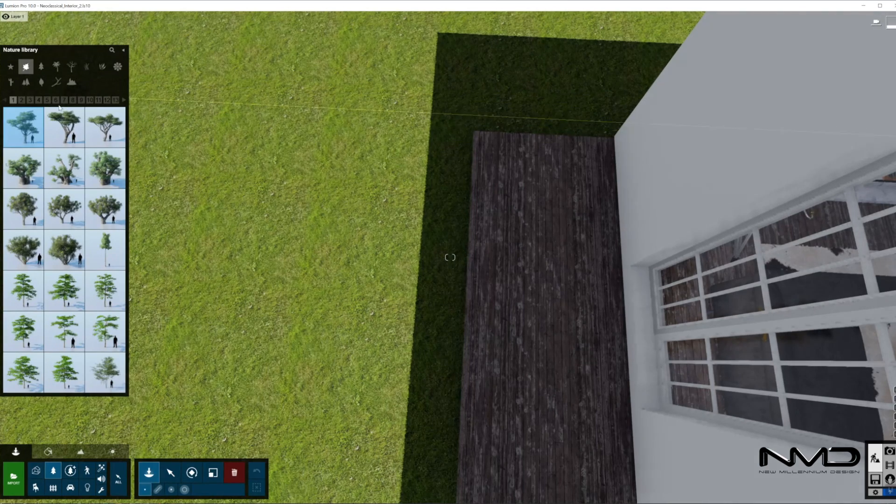
- Place two slender multi-stemmed broadleaf trees from page 11 of the Nature library on the grass beside the deck
{"action": "left_click", "coordinate": [38, 100]}
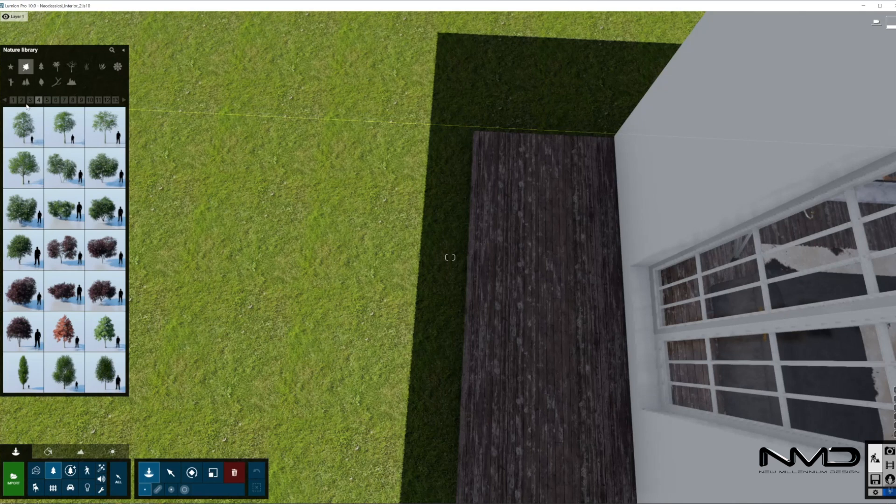
{"action": "left_click", "coordinate": [22, 100]}
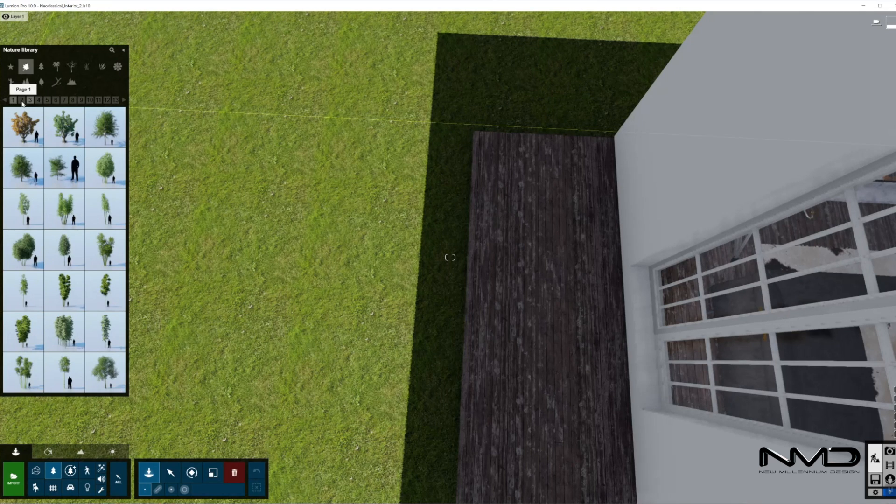
{"action": "left_click", "coordinate": [55, 101]}
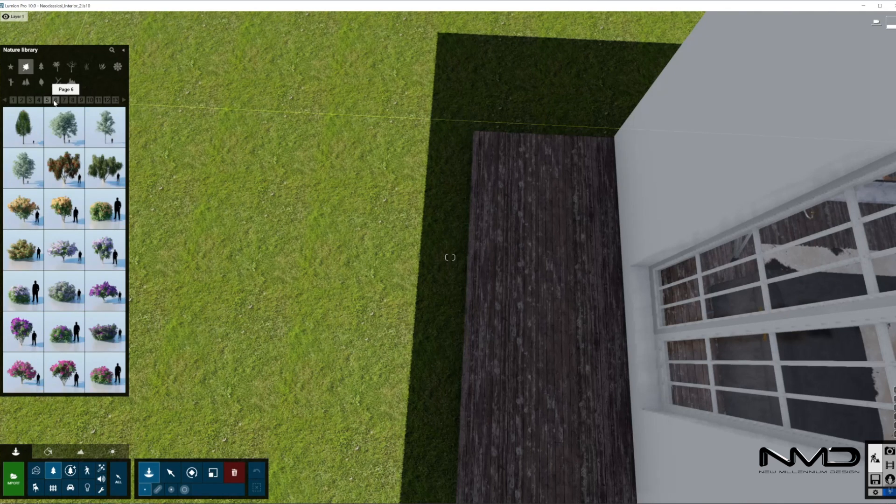
{"action": "left_click", "coordinate": [61, 101]}
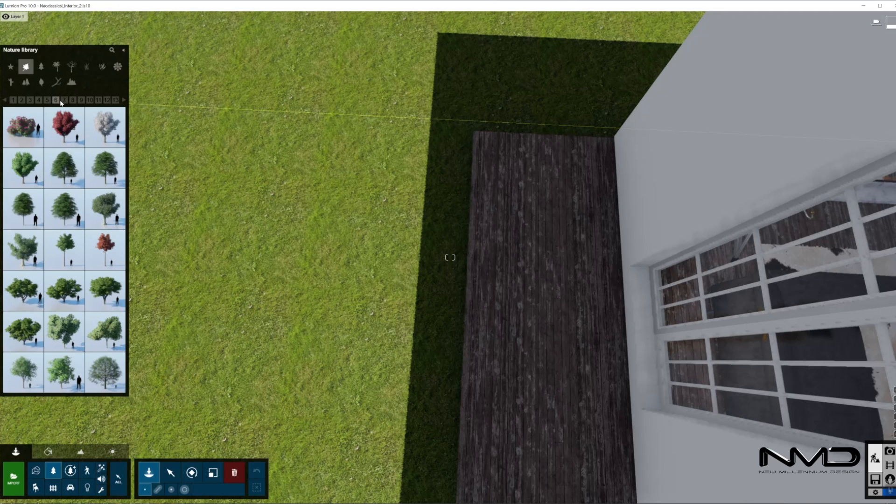
{"action": "left_click", "coordinate": [64, 100]}
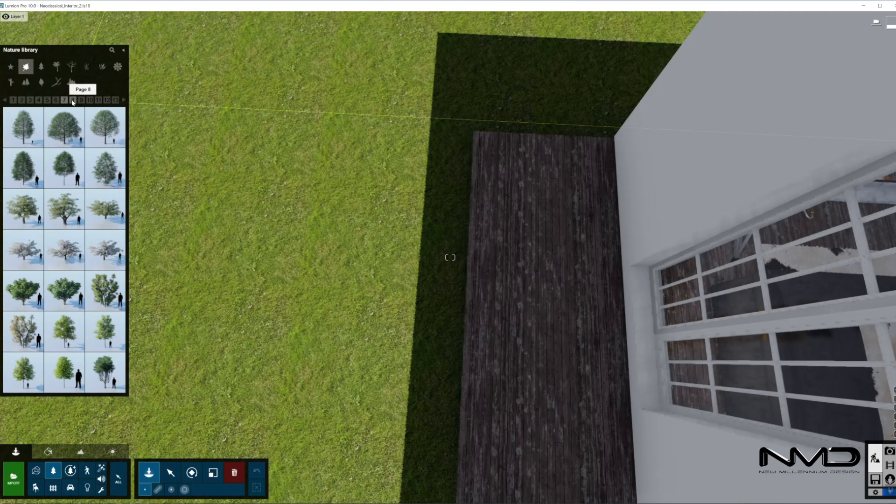
{"action": "left_click", "coordinate": [72, 100]}
{"action": "left_click", "coordinate": [89, 100]}
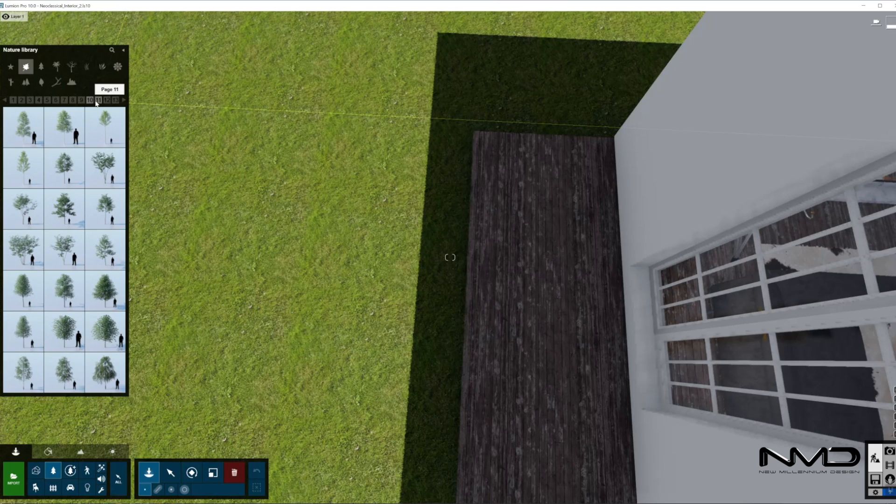
{"action": "left_click", "coordinate": [98, 100]}
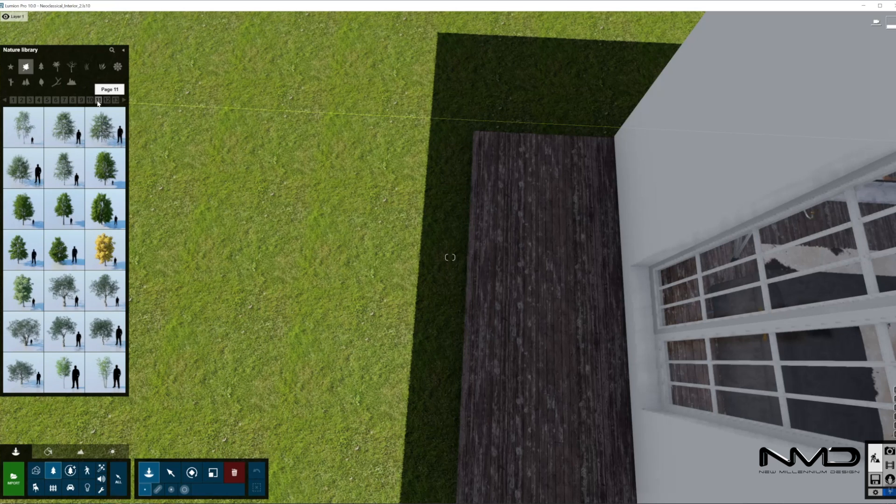
{"action": "left_click", "coordinate": [105, 372]}
{"action": "left_click", "coordinate": [564, 217]}
{"action": "left_click", "coordinate": [377, 294]}
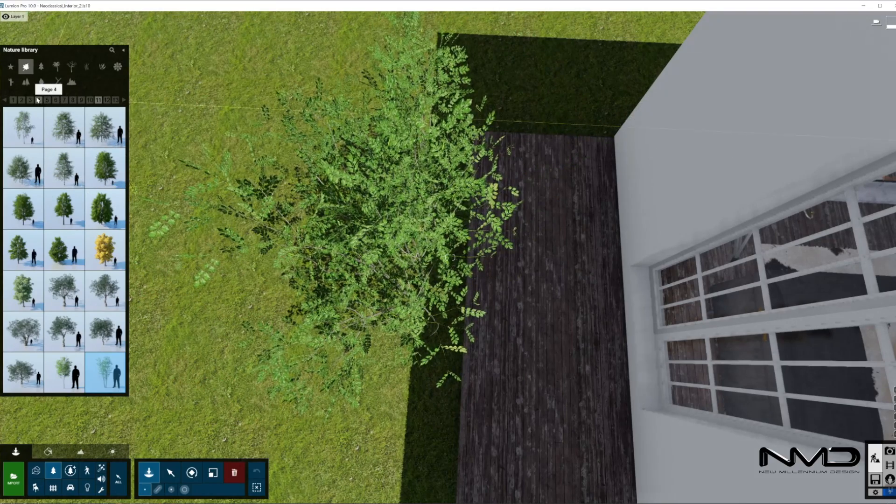
- Place a ChineseJuniper B3 conifer from page 2 of the conifers behind the broadleaf trees
{"action": "left_click", "coordinate": [46, 71]}
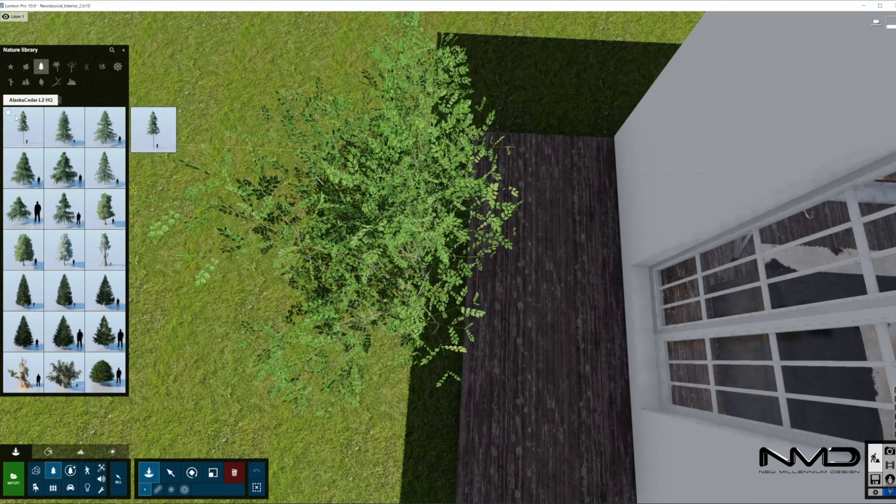
{"action": "left_click", "coordinate": [23, 100]}
{"action": "left_click", "coordinate": [47, 130]}
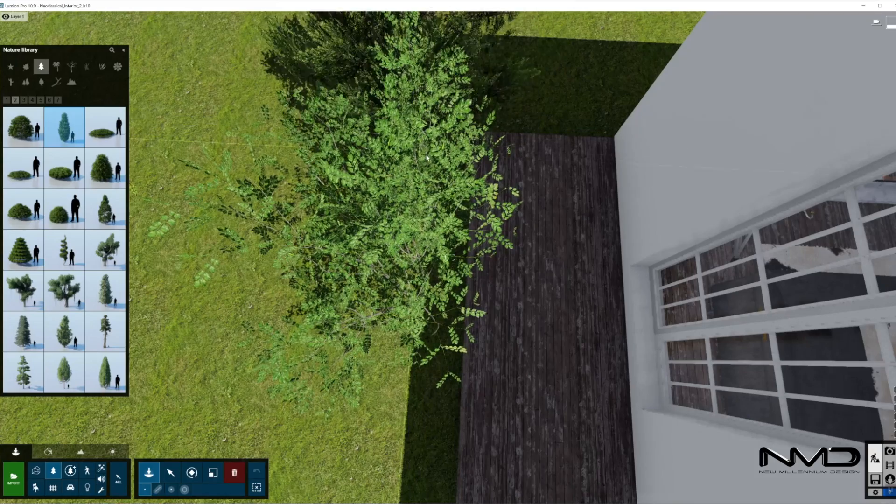
- Move the juniper closer to the broadleaf trees and check the window view in the second saved photo
{"action": "key", "text": "s"}
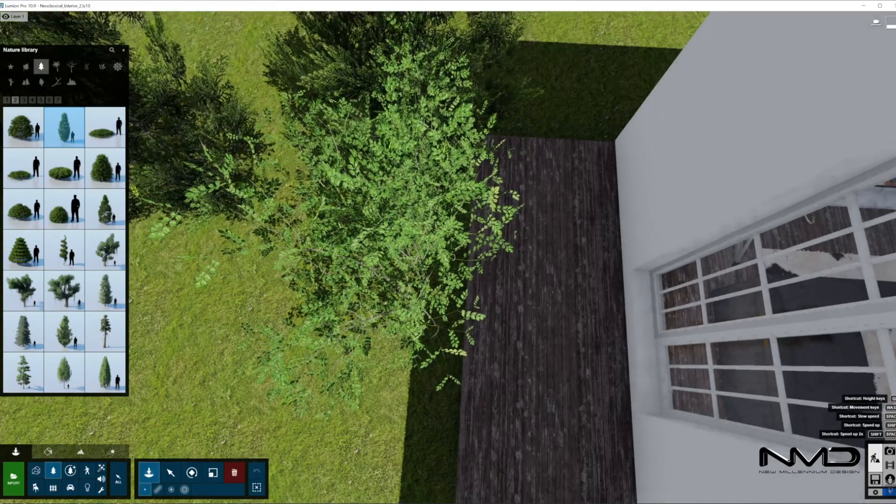
{"action": "right_click_drag", "start_coordinate": [250, 205], "coordinate": [233, 101]}
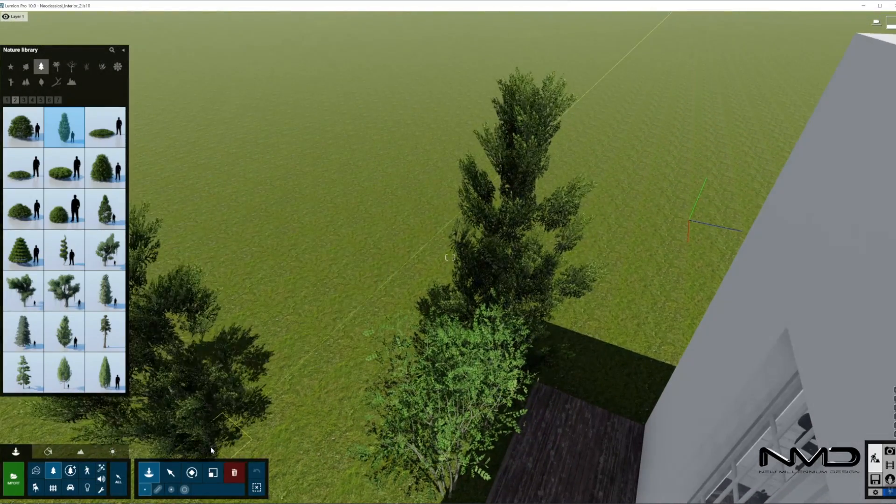
{"action": "left_click", "coordinate": [170, 472]}
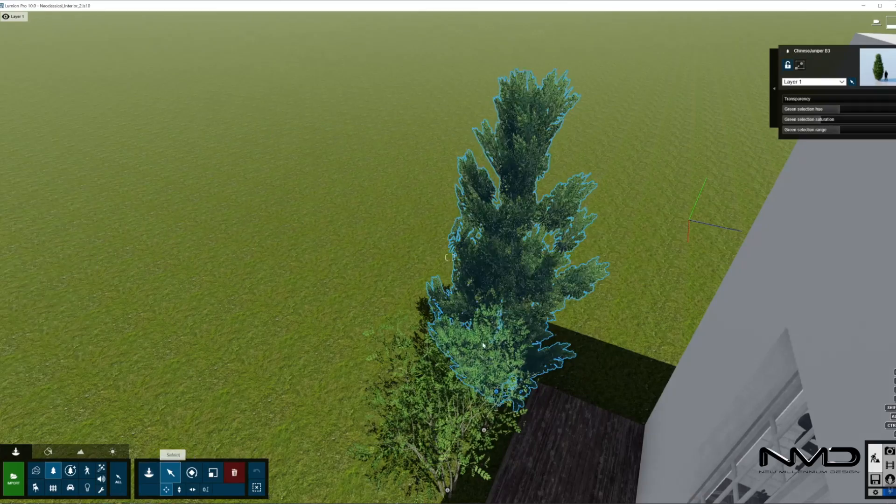
{"action": "left_click", "coordinate": [497, 395]}
{"action": "mouse_move", "coordinate": [497, 395]}
{"action": "left_mouse_down"}
{"action": "mouse_move", "coordinate": [503, 400]}
{"action": "mouse_move", "coordinate": [486, 409]}
{"action": "left_mouse_up"}
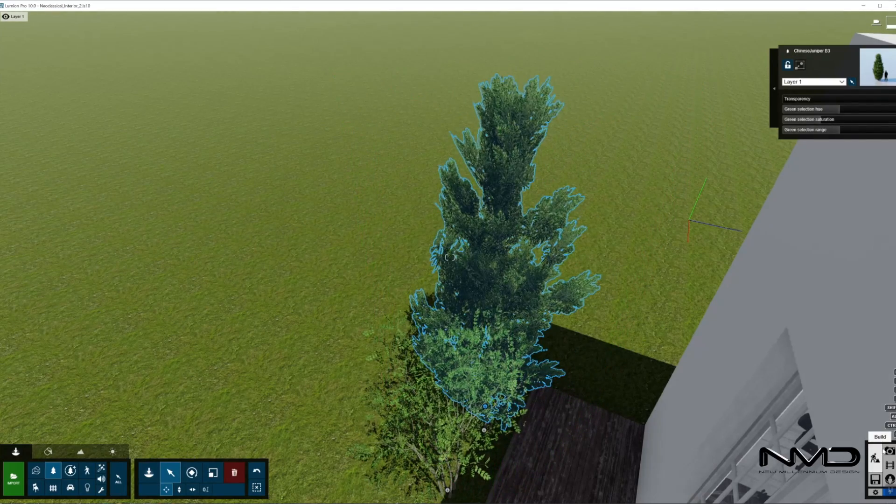
{"action": "left_click", "coordinate": [889, 450]}
{"action": "left_click", "coordinate": [100, 456]}
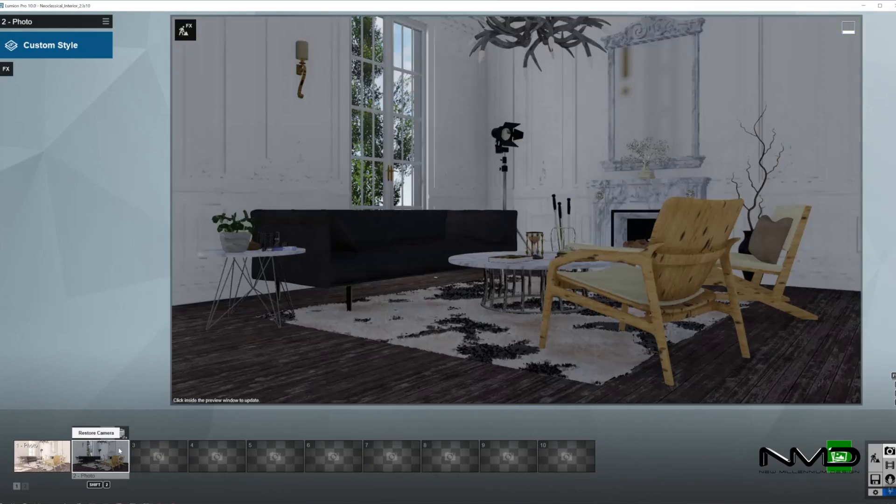
- Select the two broadleaf trees and the juniper together, shift them toward the deck's corner and clear the selection
{"action": "left_click", "coordinate": [874, 458]}
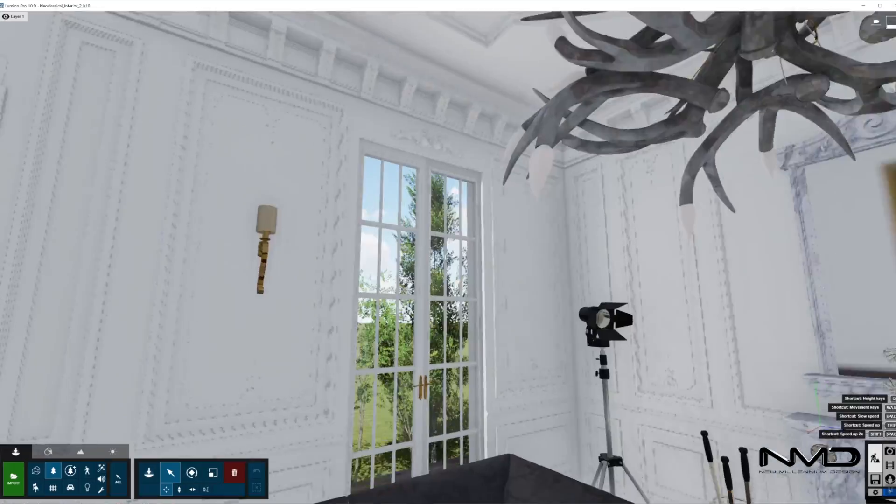
{"action": "key", "text": "w"}
{"action": "right_click_drag", "start_coordinate": [450, 257], "coordinate": [450, 257]}
{"action": "key", "text": "s"}
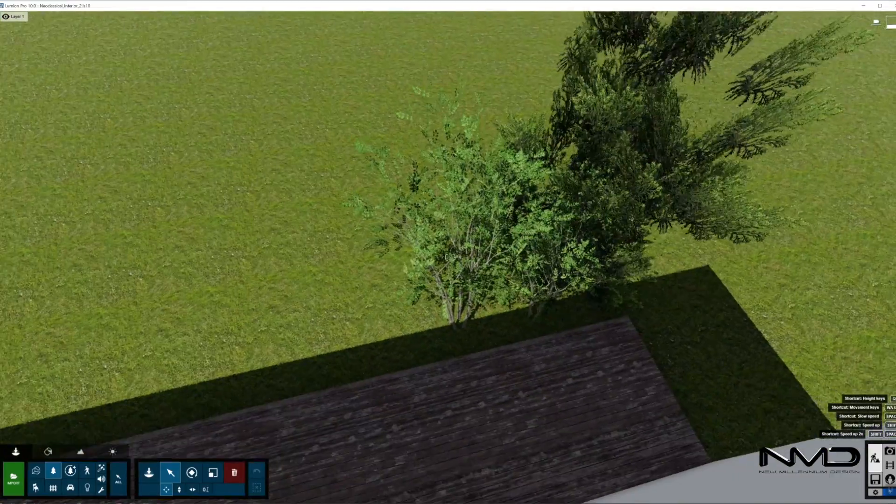
{"action": "left_click_drag", "start_coordinate": [352, 168], "coordinate": [596, 340], "text": "ctrl"}
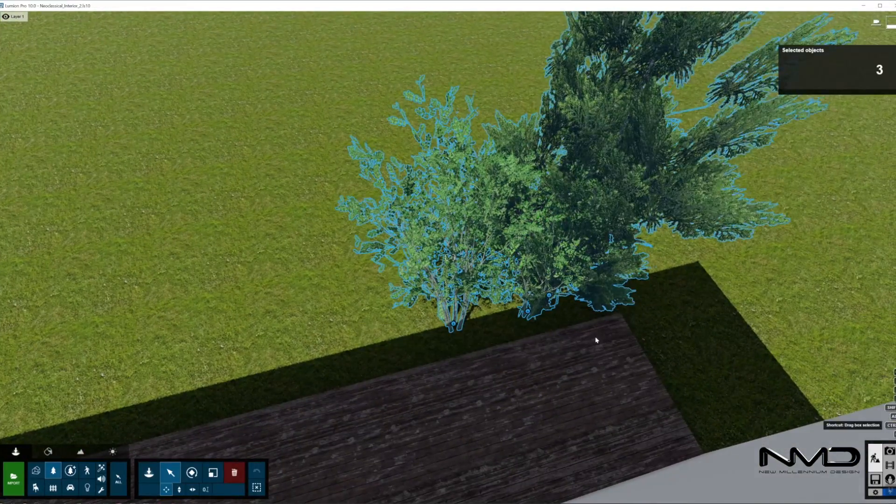
{"action": "mouse_move", "coordinate": [552, 297]}
{"action": "left_click_drag", "start_coordinate": [551, 297], "coordinate": [532, 321]}
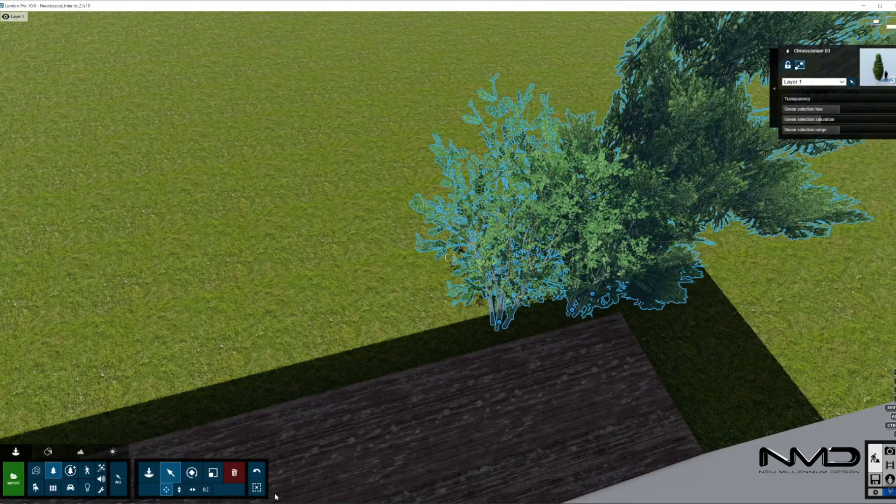
{"action": "left_click", "coordinate": [256, 488]}
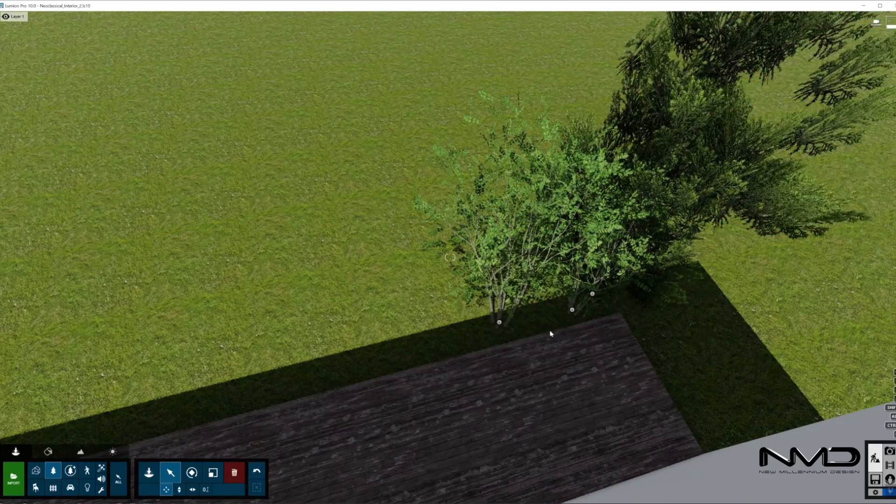
- Scale down the broadleaf tree farthest from the juniper and check the result in the second saved photo
{"action": "mouse_move", "coordinate": [501, 322]}
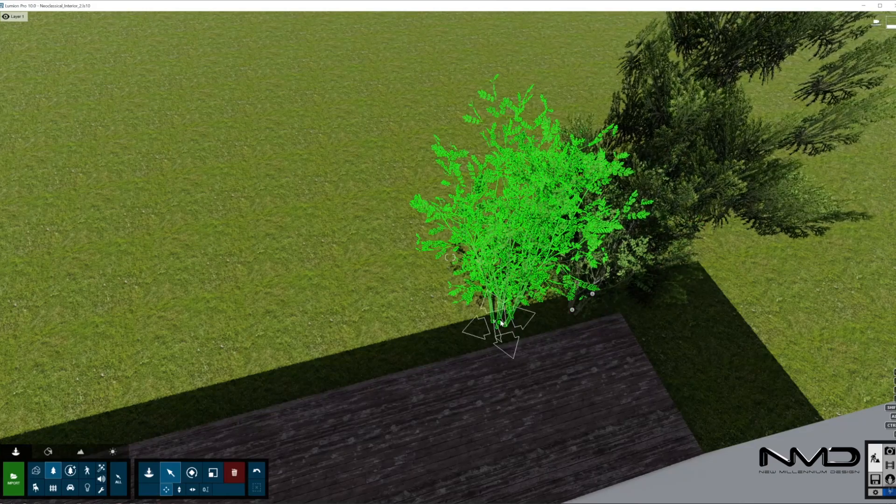
{"action": "left_click", "coordinate": [501, 322]}
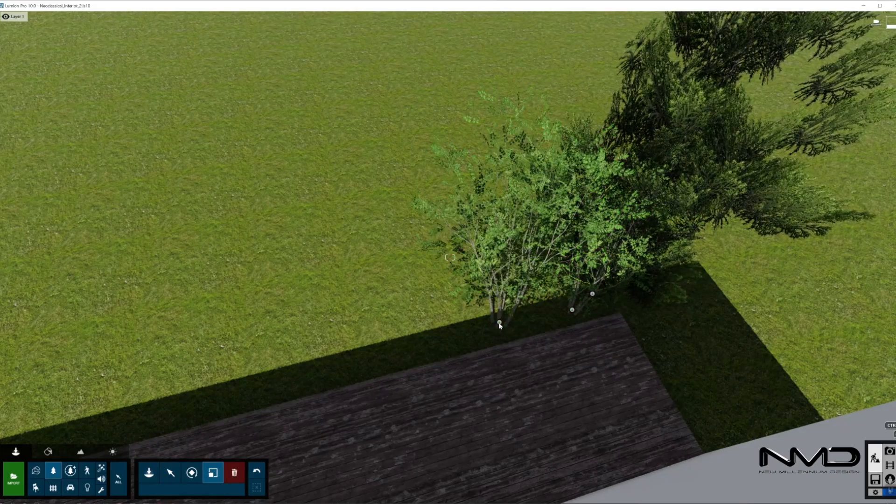
{"action": "key", "text": "l"}
{"action": "left_click_drag", "start_coordinate": [500, 325], "coordinate": [499, 334]}
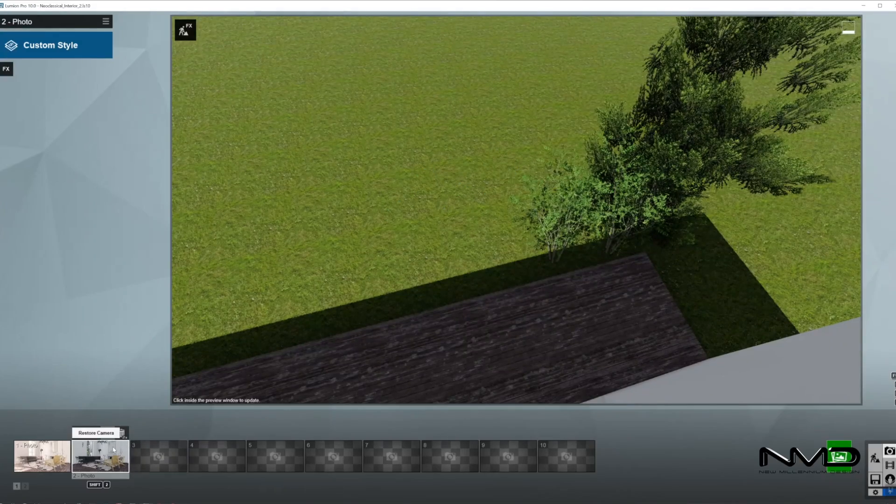
{"action": "left_click", "coordinate": [113, 450]}
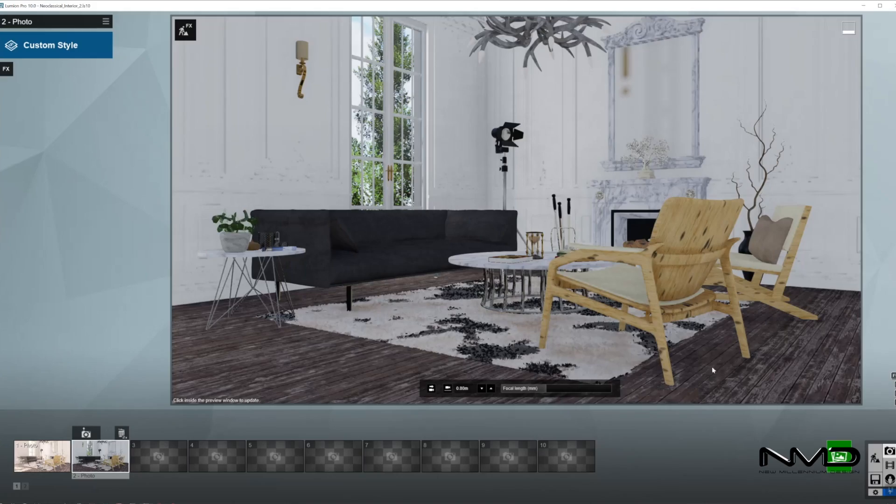
- Back in Build mode, select all three trees and scale the group down slightly
{"action": "left_click", "coordinate": [875, 457]}
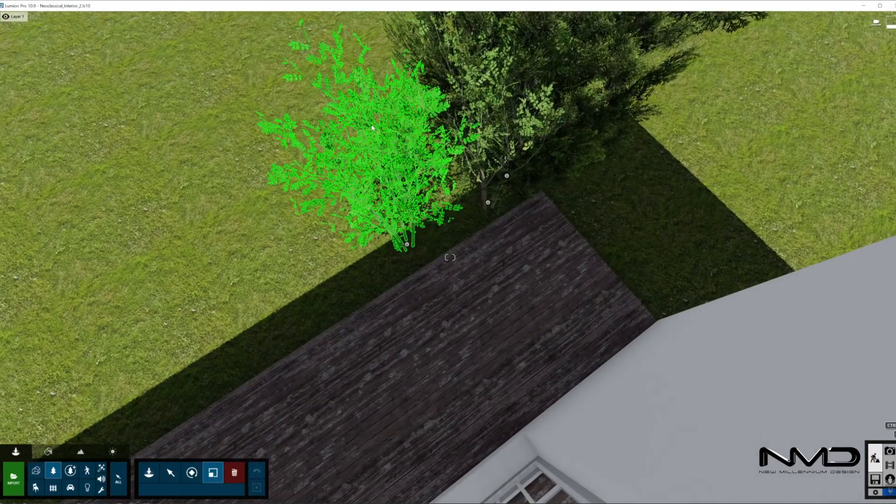
{"action": "left_click_drag", "start_coordinate": [344, 96], "coordinate": [568, 266], "text": "ctrl"}
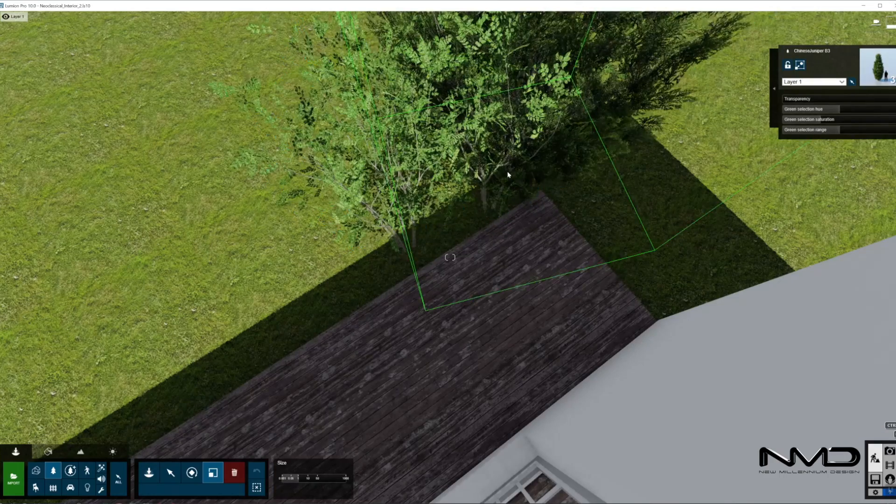
{"action": "left_click_drag", "start_coordinate": [509, 177], "coordinate": [509, 174]}
{"action": "key", "text": "m"}
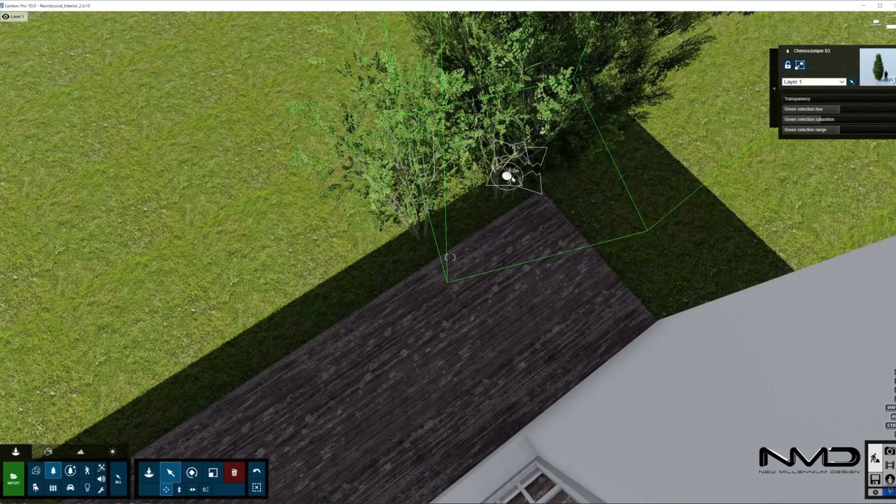
- Check the trees through the window by restoring the second photo's camera and updating its preview
{"action": "left_click", "coordinate": [889, 450]}
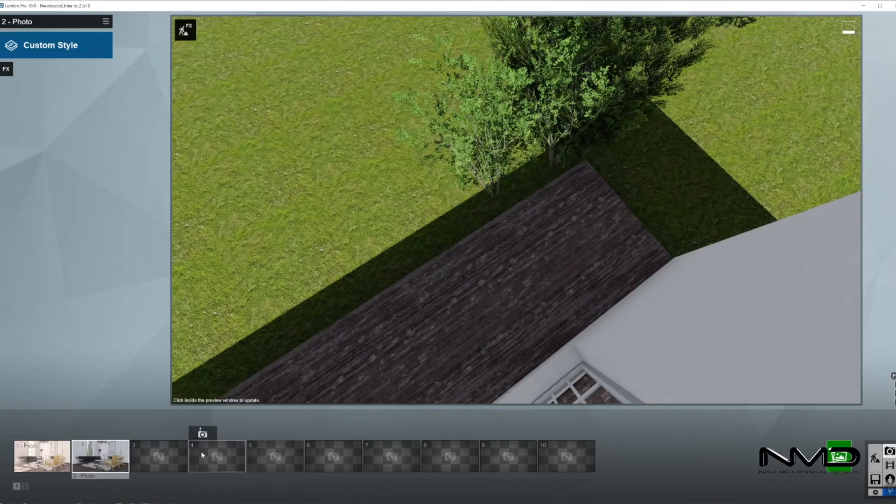
{"action": "left_click", "coordinate": [100, 455]}
{"action": "mouse_move", "coordinate": [517, 307]}
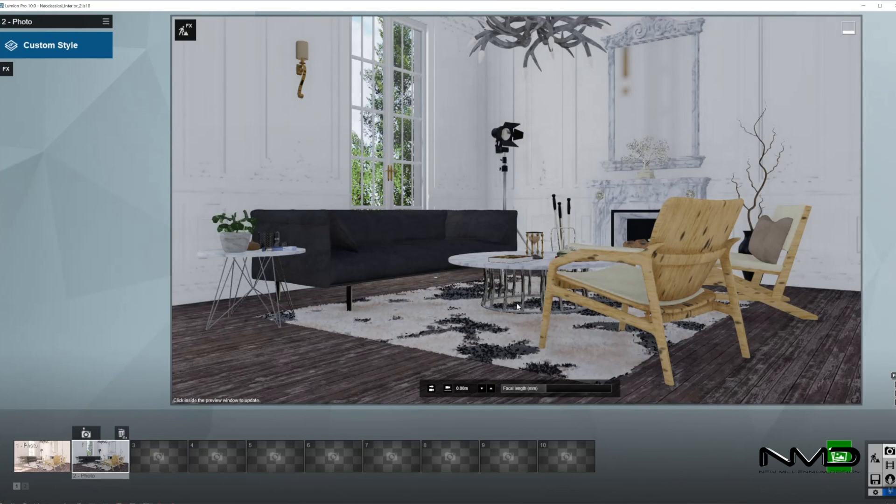
{"action": "left_click", "coordinate": [647, 339]}
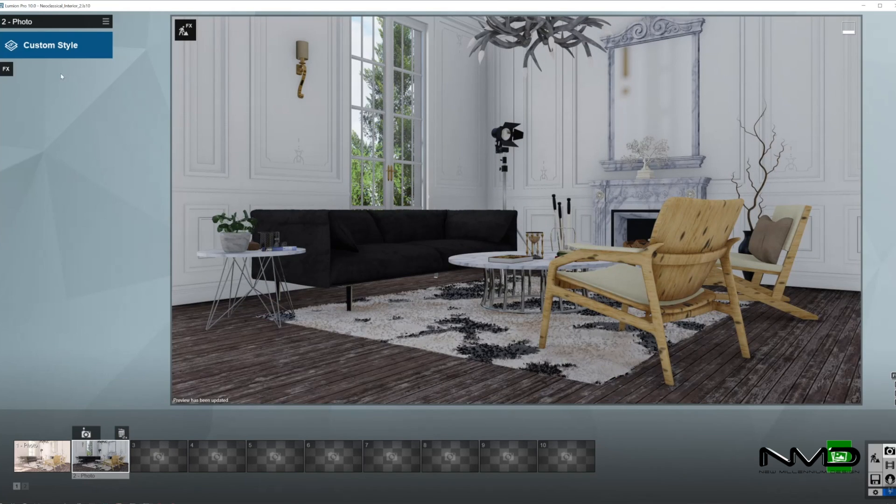
- Apply the Interior style to the second photo and add the Volumetric Sunlight effect
{"action": "left_click", "coordinate": [50, 46]}
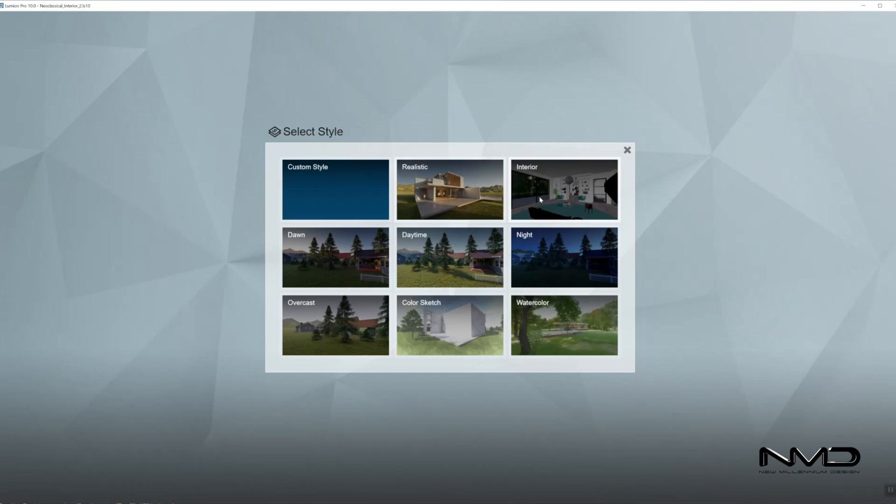
{"action": "left_click", "coordinate": [579, 194]}
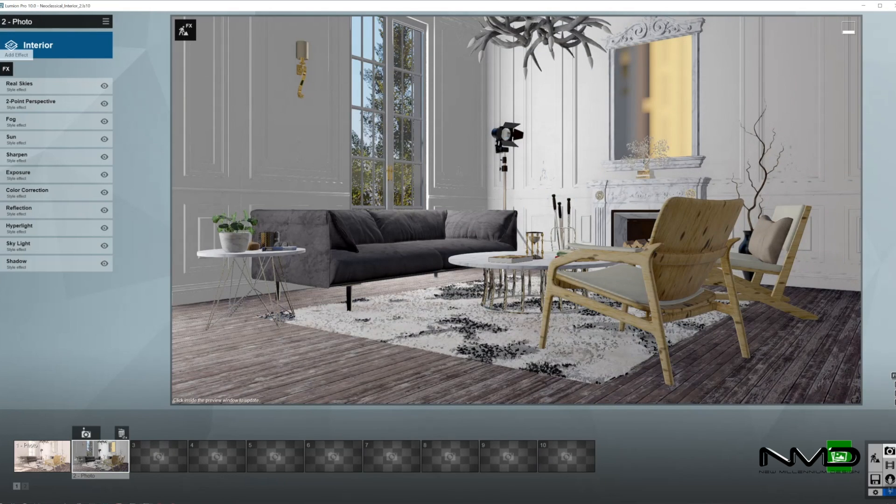
{"action": "left_click", "coordinate": [6, 70]}
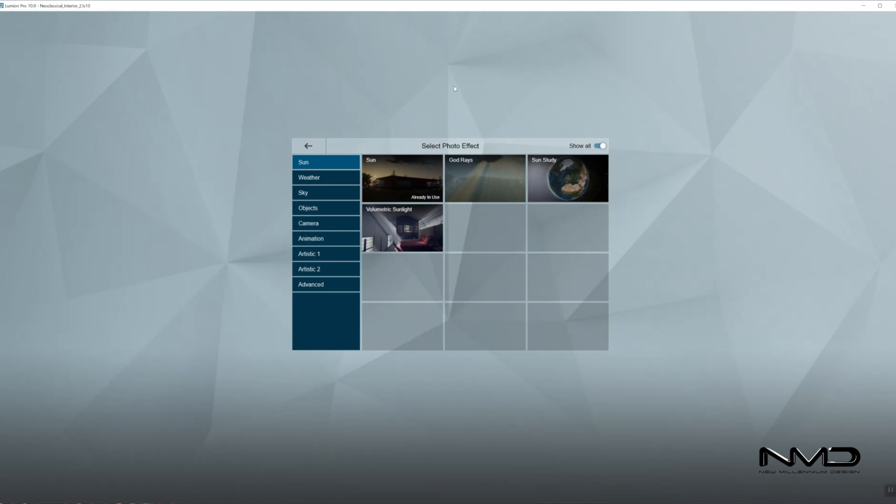
{"action": "left_click", "coordinate": [414, 234]}
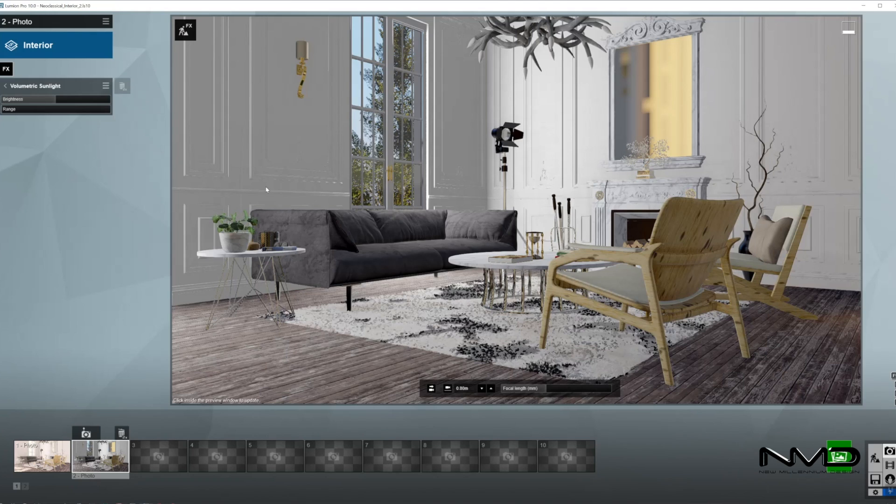
{"action": "left_click", "coordinate": [5, 86]}
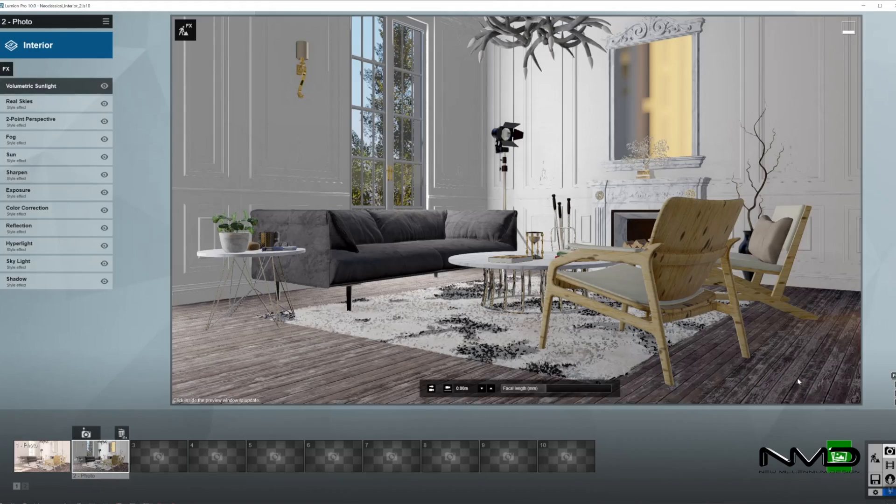
- Look up the reflection control object among the Build mode utilities, return to the second photo and refresh its preview
{"action": "left_click", "coordinate": [876, 458]}
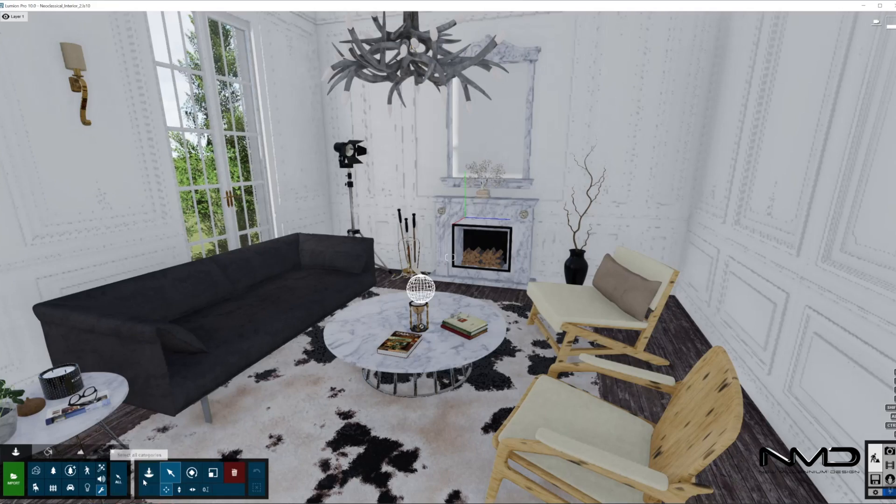
{"action": "left_click", "coordinate": [102, 490]}
{"action": "left_click", "coordinate": [64, 151]}
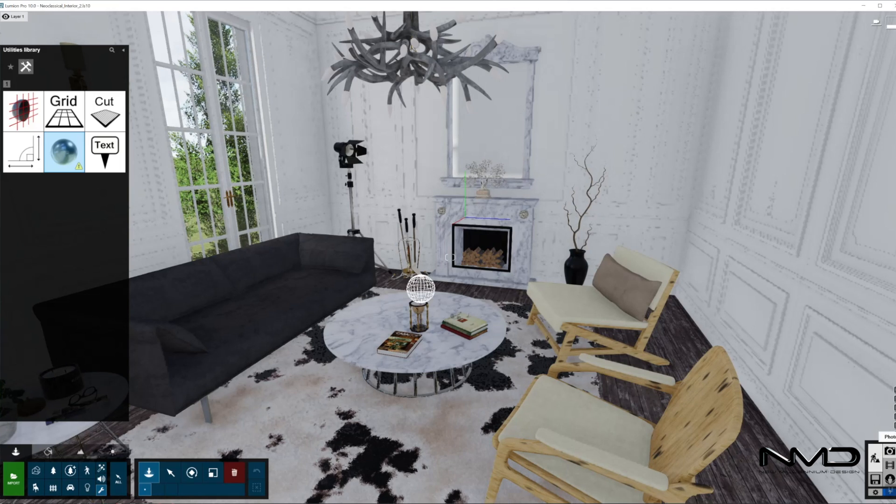
{"action": "left_click", "coordinate": [890, 451]}
{"action": "left_click", "coordinate": [101, 456]}
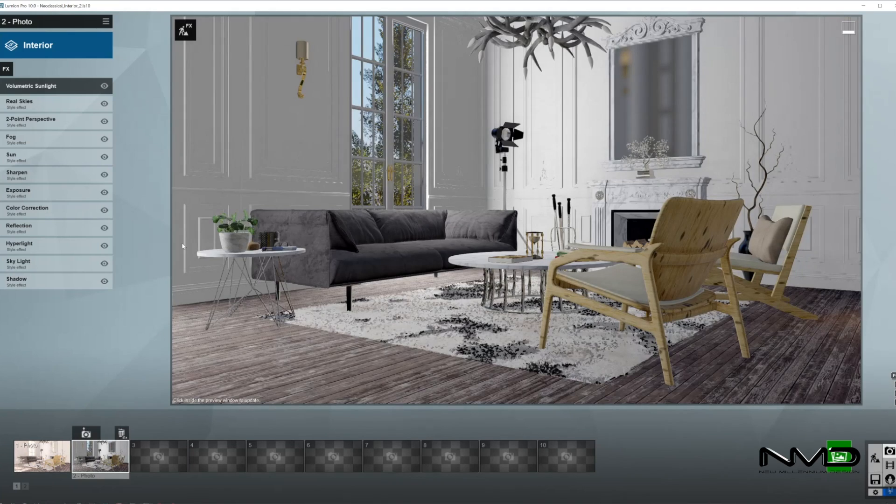
{"action": "left_click", "coordinate": [575, 134]}
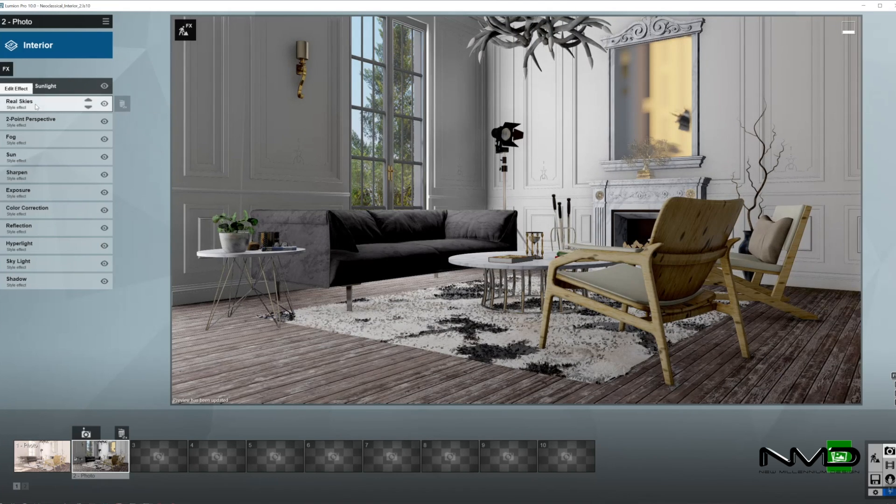
- Try the second morning sky, the one with scattered clouds, for the Real Skies effect
{"action": "left_click", "coordinate": [47, 103]}
{"action": "left_click", "coordinate": [29, 107]}
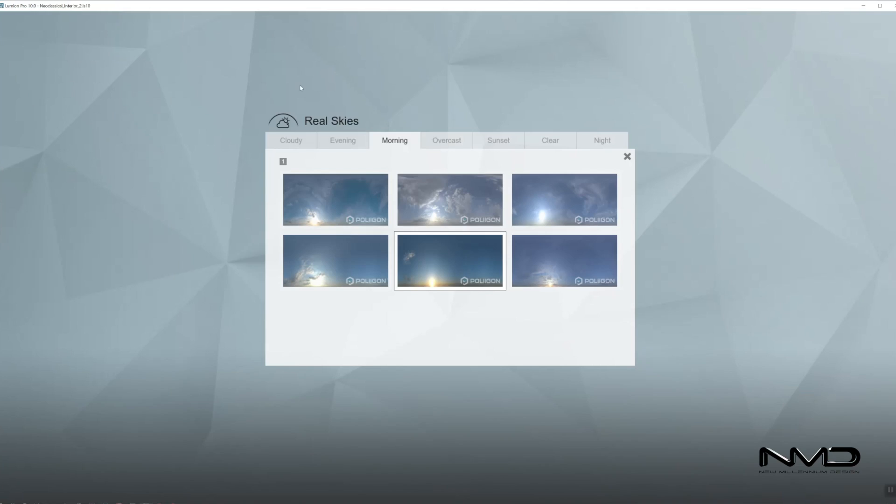
{"action": "left_click", "coordinate": [476, 183]}
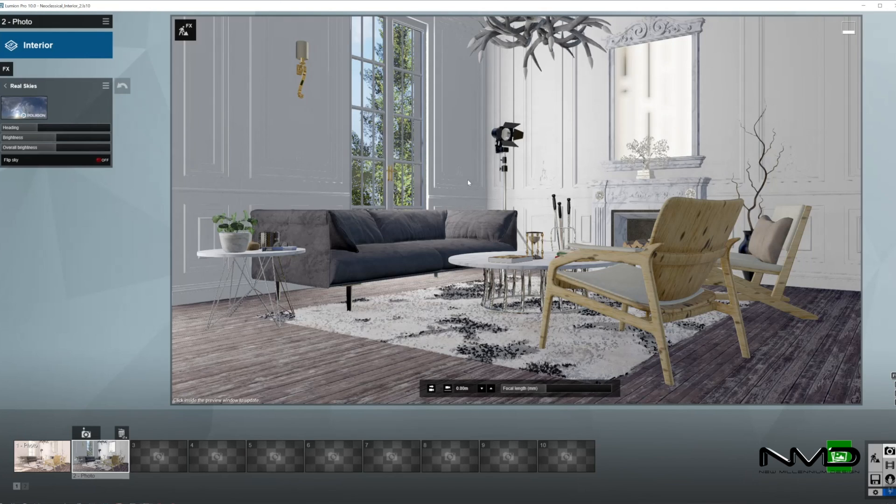
- Try the cloudy sky with large bright clouds, turn its heading slightly and update the photo preview
{"action": "left_click", "coordinate": [28, 106]}
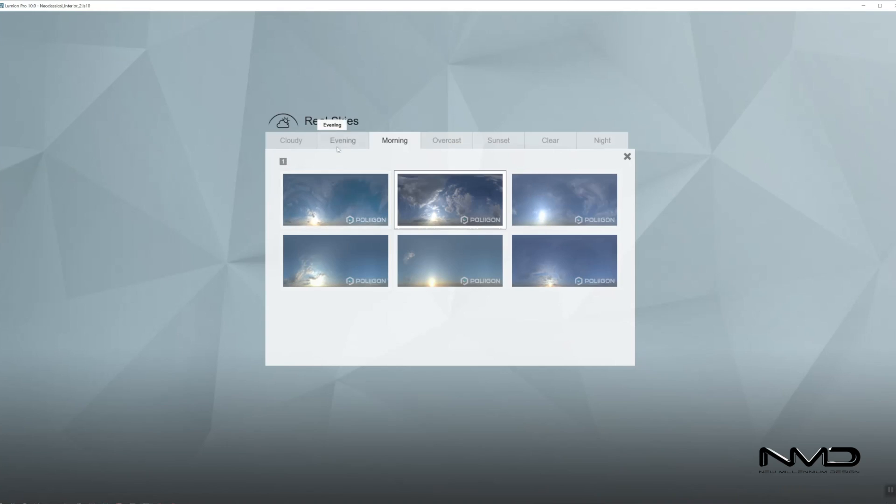
{"action": "left_click", "coordinate": [447, 142]}
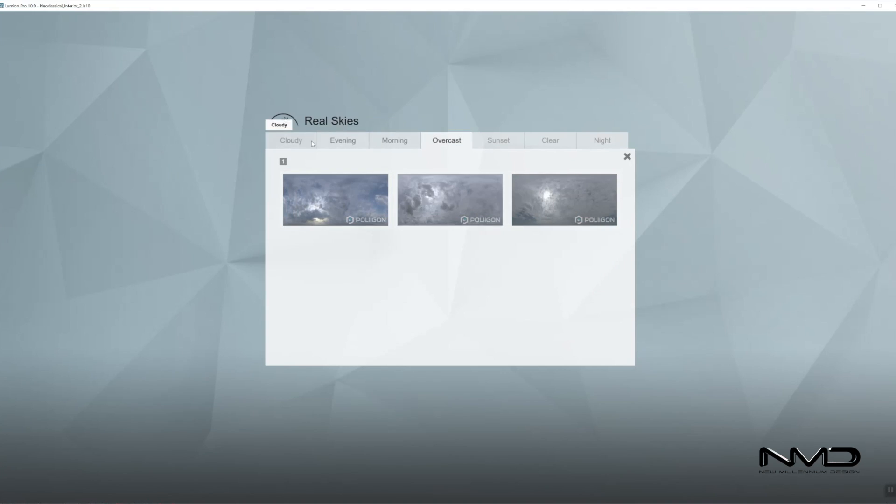
{"action": "left_click", "coordinate": [295, 143]}
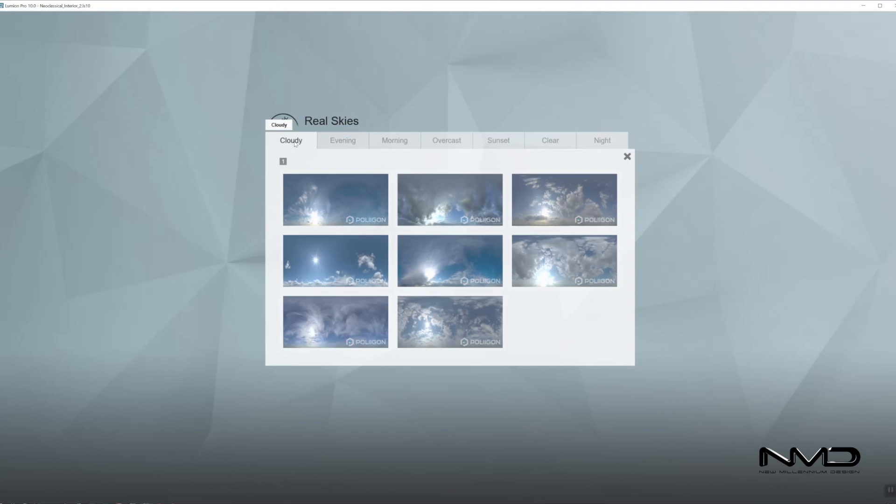
{"action": "left_click", "coordinate": [538, 256]}
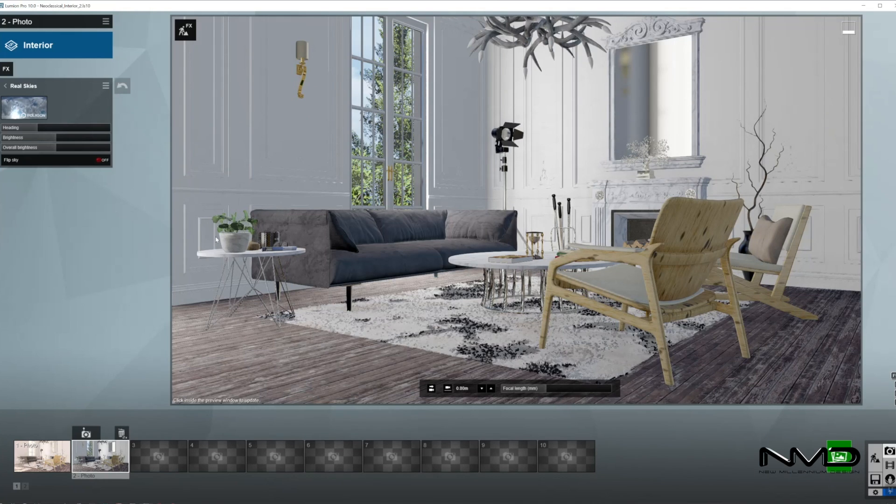
{"action": "left_click_drag", "start_coordinate": [41, 126], "coordinate": [43, 124]}
{"action": "left_click", "coordinate": [543, 169]}
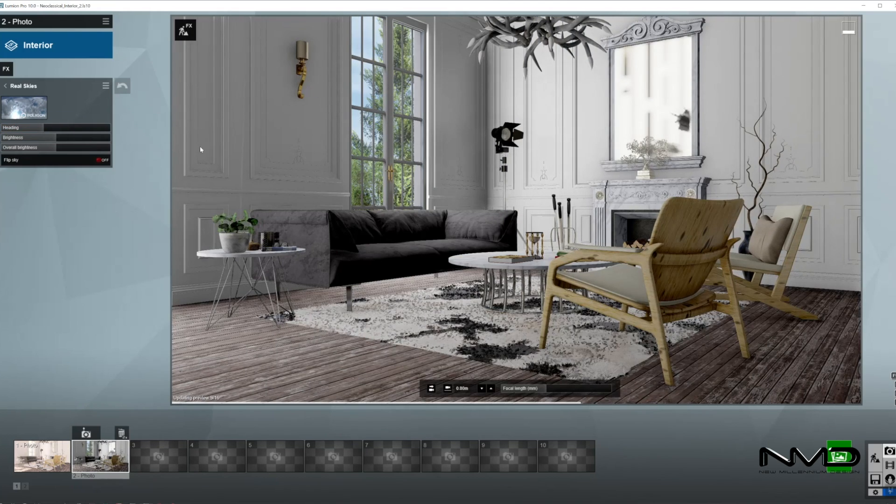
{"action": "left_click", "coordinate": [6, 64]}
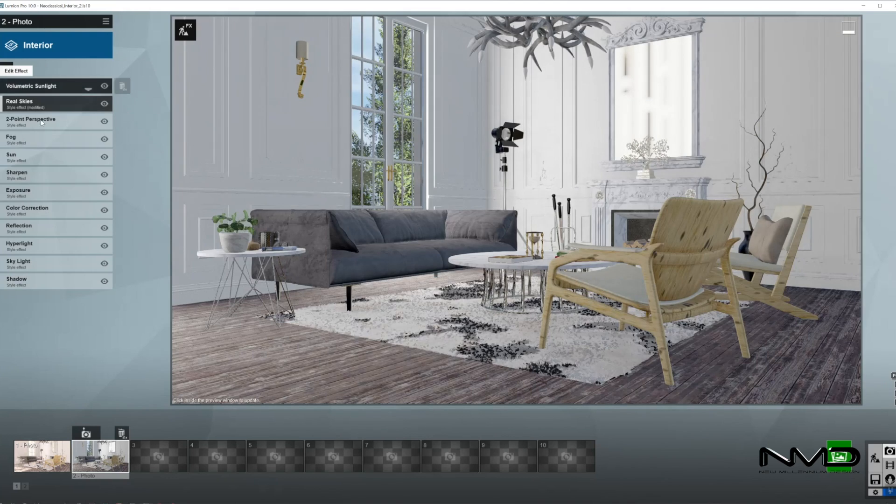
- Switch Real Skies to the second cloudy sky, set its heading to about -29.2° and update the preview
{"action": "left_click", "coordinate": [19, 102]}
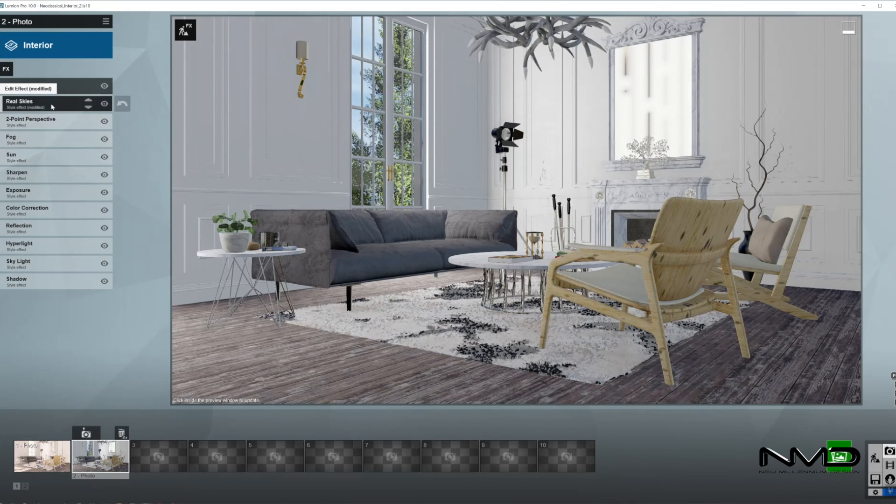
{"action": "left_click", "coordinate": [26, 102]}
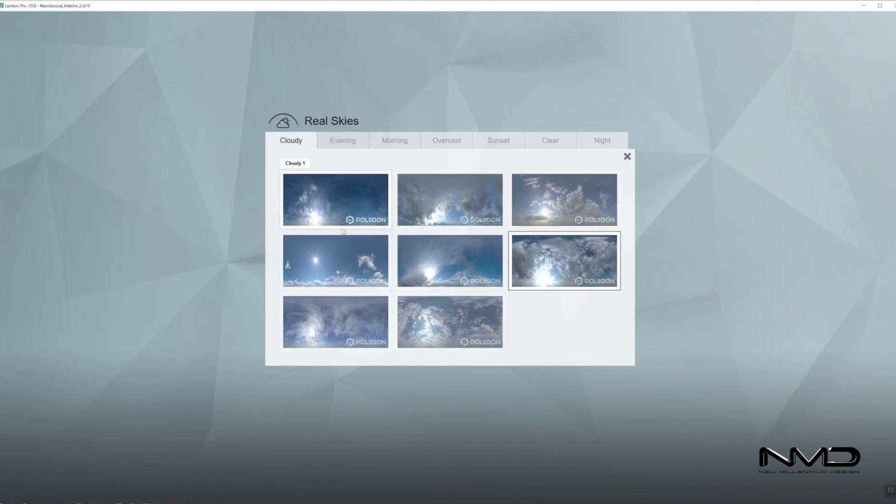
{"action": "left_click", "coordinate": [484, 205]}
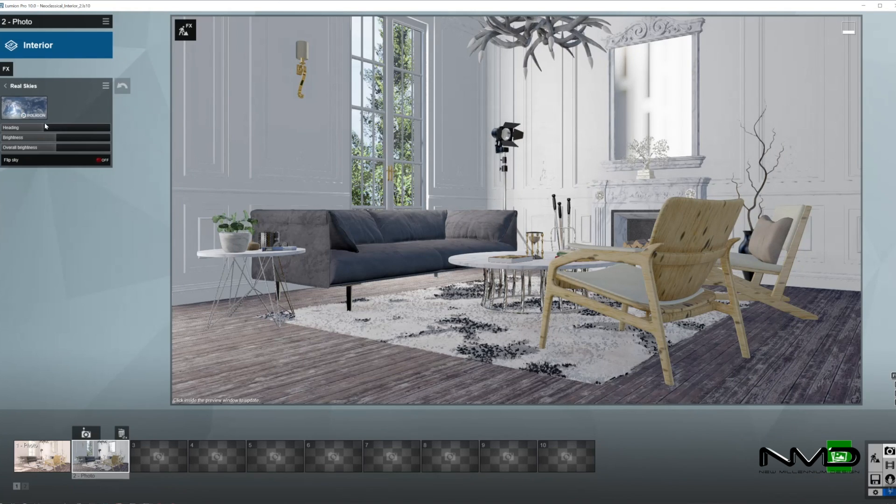
{"action": "left_click_drag", "start_coordinate": [46, 126], "coordinate": [47, 125]}
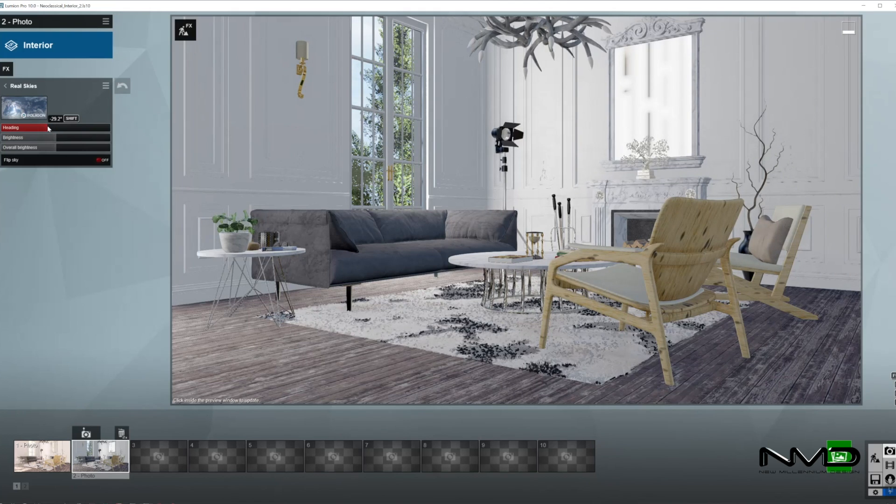
{"action": "left_click", "coordinate": [582, 159]}
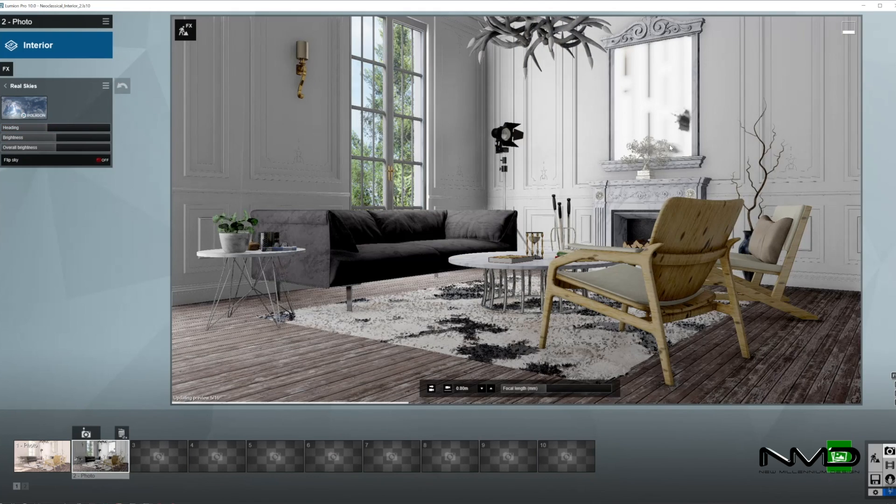
{"action": "left_click", "coordinate": [5, 87]}
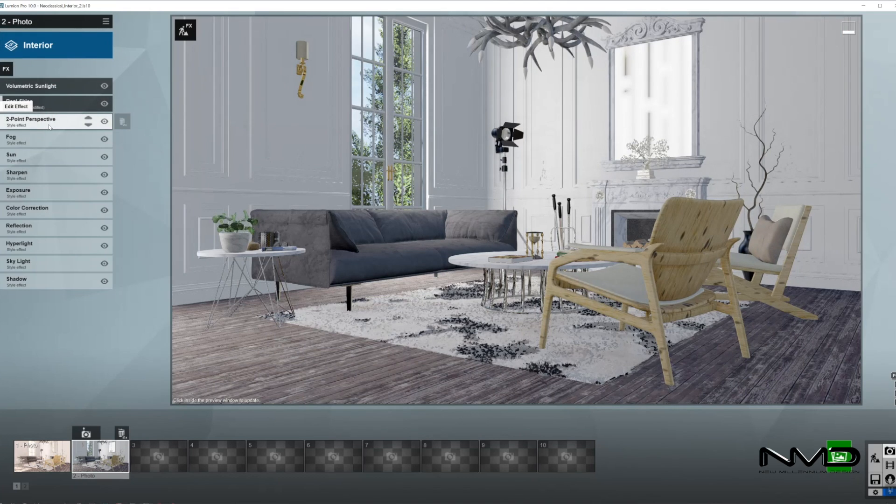
- Disable the Fog and Sun effects and set the Sharpen intensity to 0.5
{"action": "left_click", "coordinate": [104, 139]}
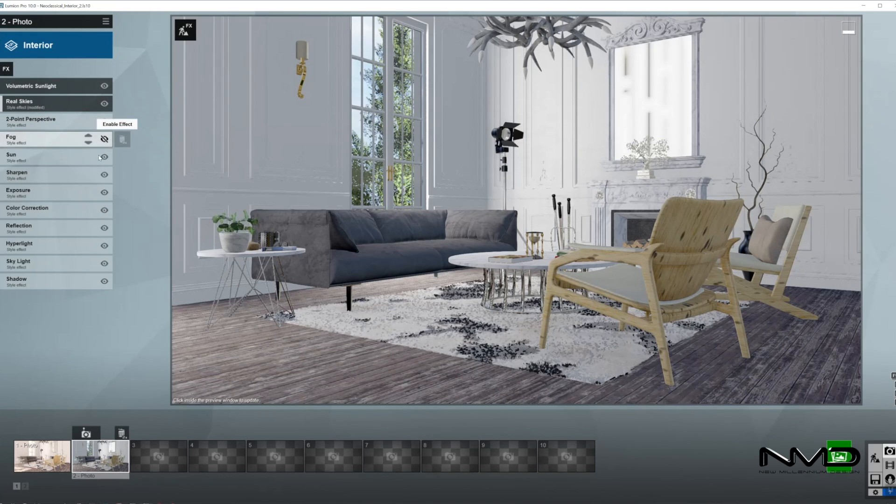
{"action": "left_click", "coordinate": [104, 157]}
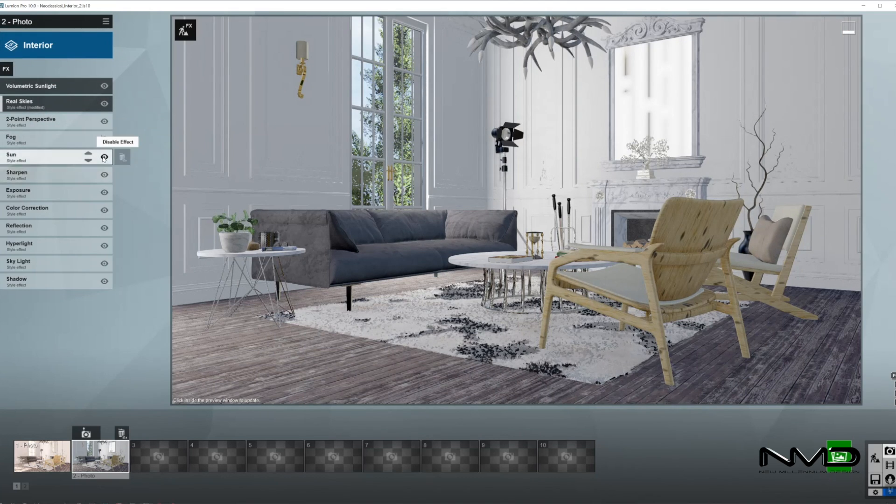
{"action": "left_click", "coordinate": [41, 175]}
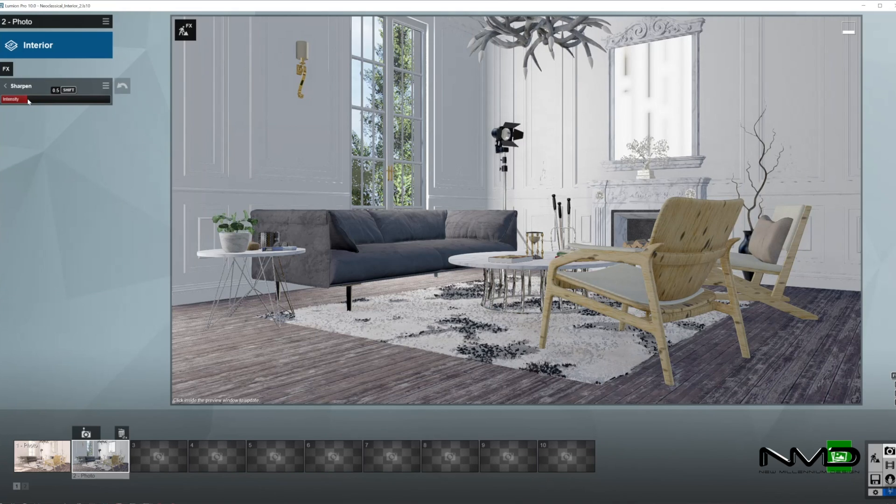
{"action": "left_click", "coordinate": [13, 86]}
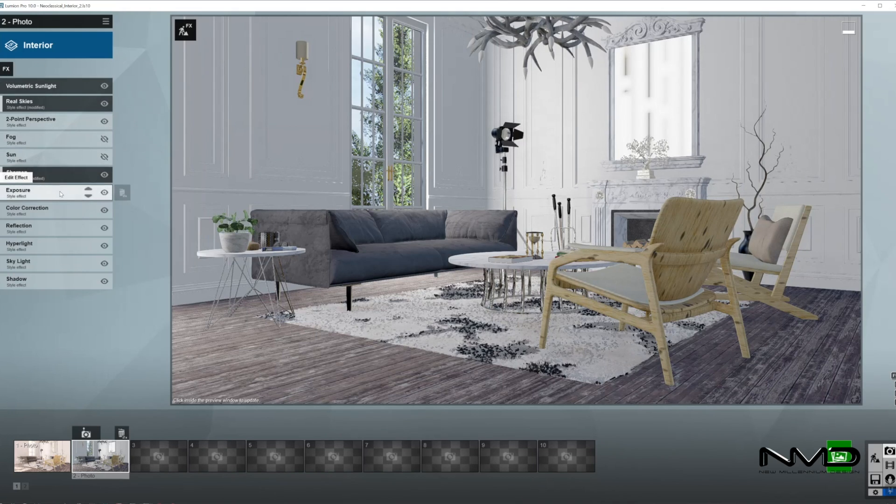
- In Color Correction, set the temperature to 0.3 and vibrance to 0.1, and raise the contrast slightly
{"action": "left_click", "coordinate": [60, 209]}
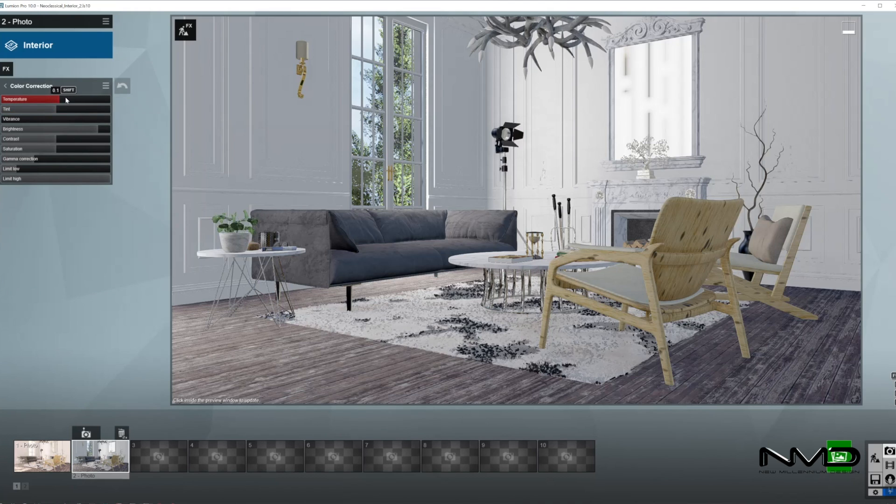
{"action": "left_click_drag", "start_coordinate": [66, 100], "coordinate": [80, 99]}
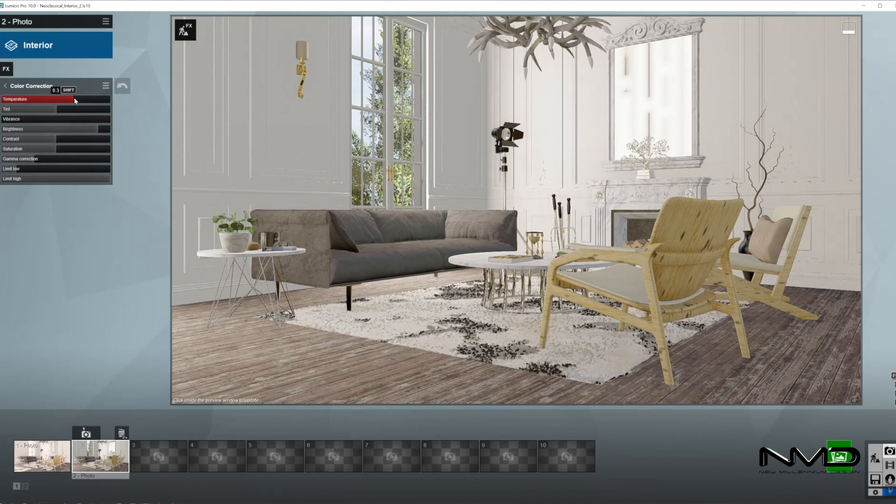
{"action": "left_click", "coordinate": [503, 189]}
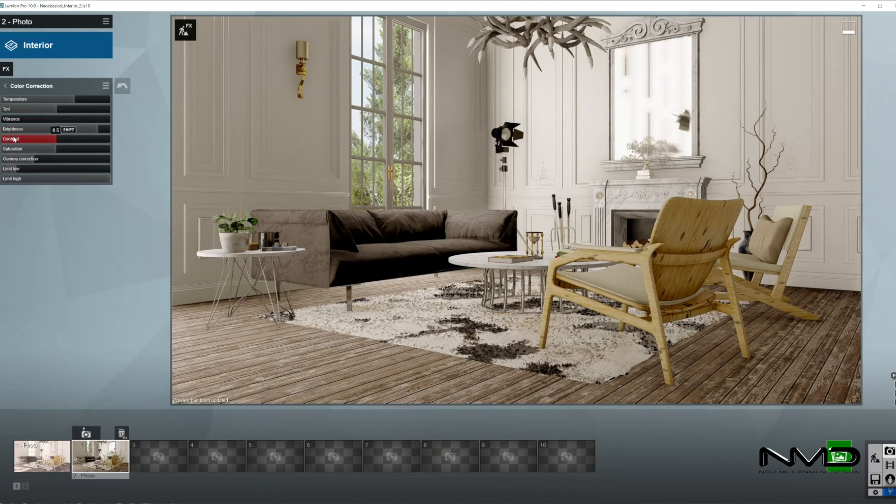
{"action": "left_click_drag", "start_coordinate": [59, 140], "coordinate": [62, 140]}
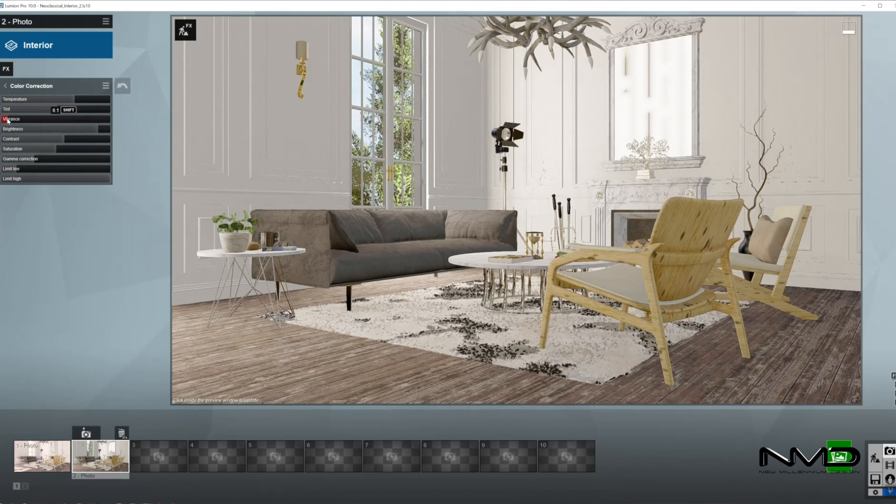
{"action": "left_click", "coordinate": [5, 86]}
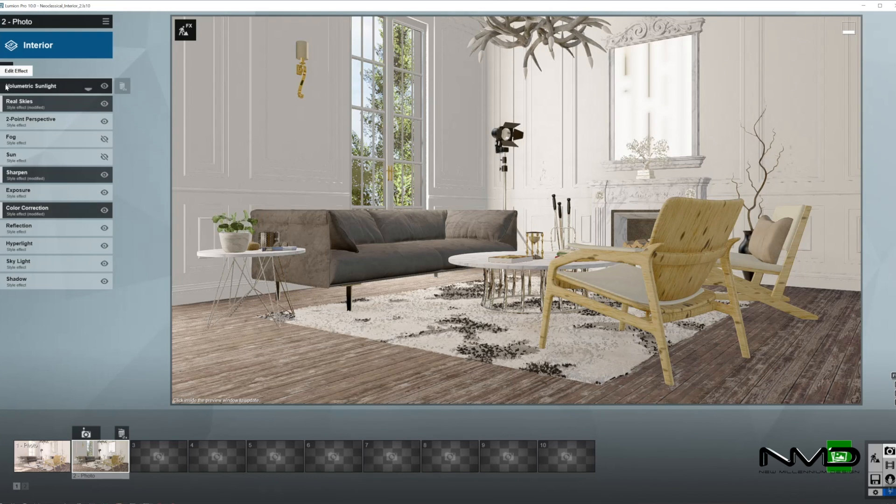
- In the Reflection effect, add reflection planes on the window glass and on the mirror above the fireplace
{"action": "left_click", "coordinate": [51, 221]}
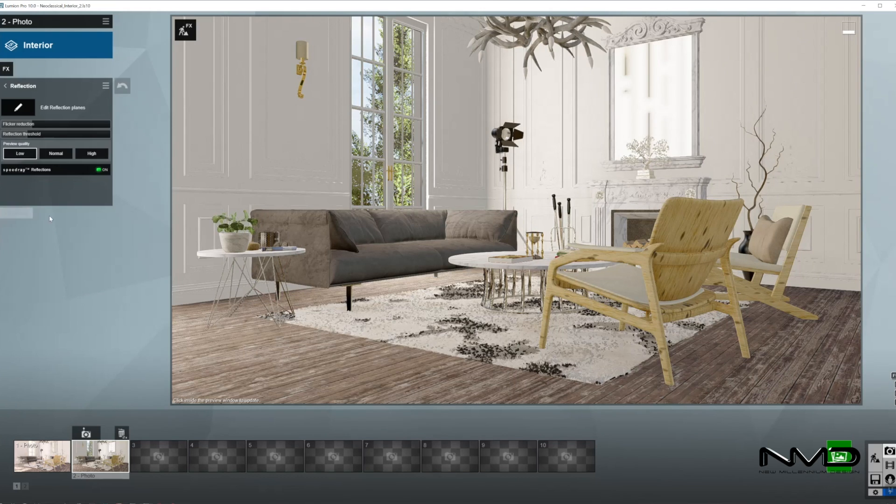
{"action": "left_click", "coordinate": [19, 107]}
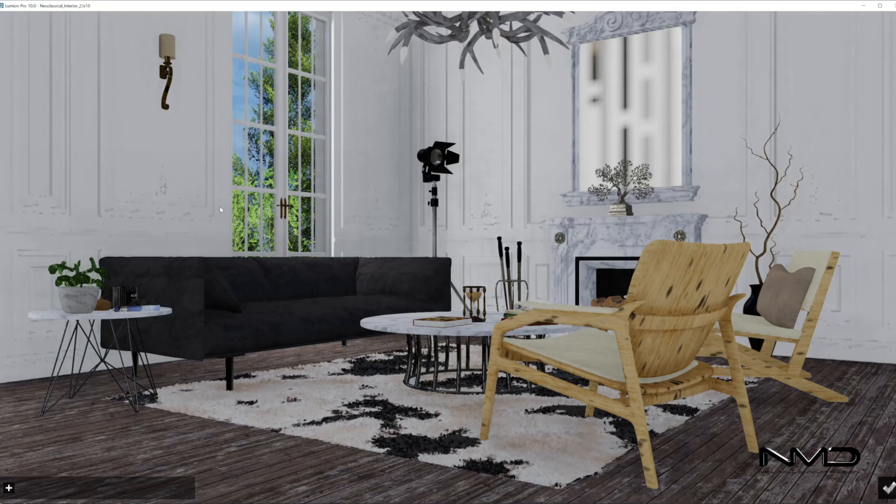
{"action": "left_click", "coordinate": [10, 488]}
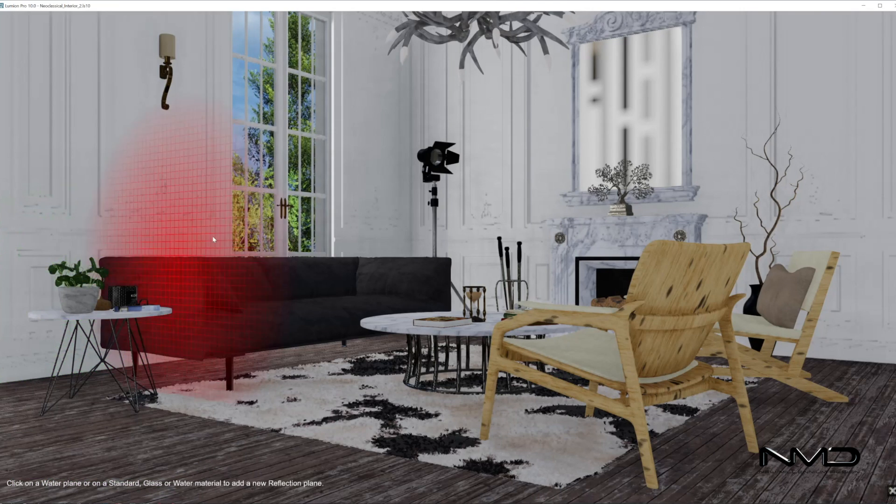
{"action": "left_click", "coordinate": [256, 176]}
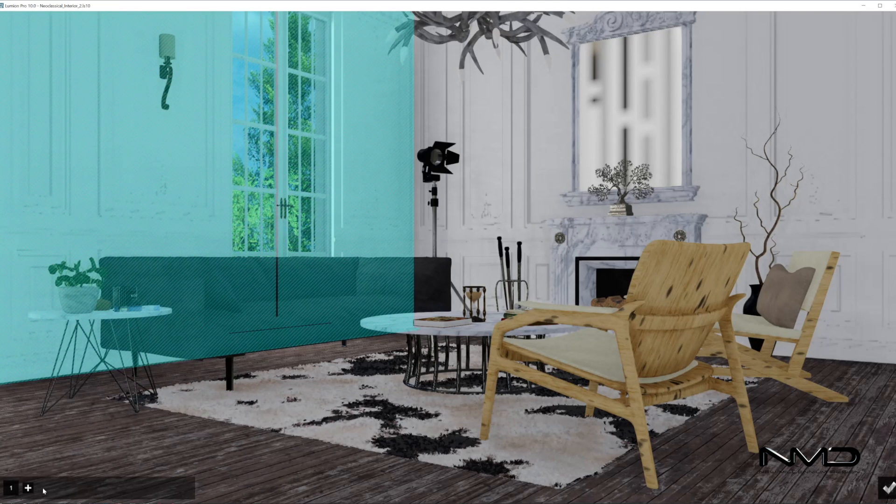
{"action": "left_click", "coordinate": [28, 488]}
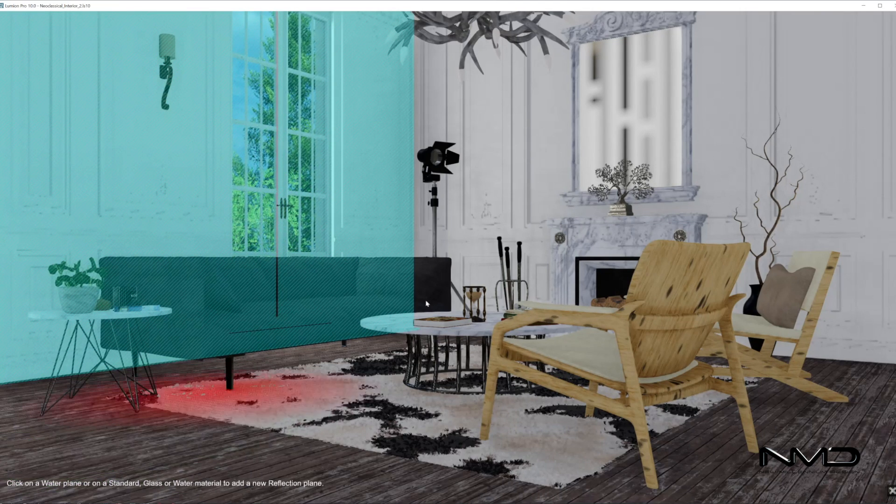
{"action": "left_click", "coordinate": [625, 124]}
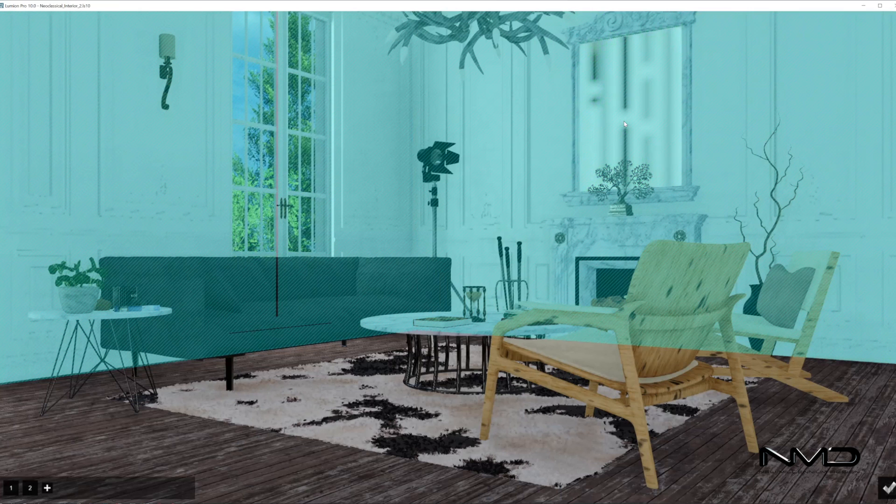
- Add reflection planes on the coffee table top and the side table top and finish editing the reflection planes
{"action": "left_click", "coordinate": [47, 487]}
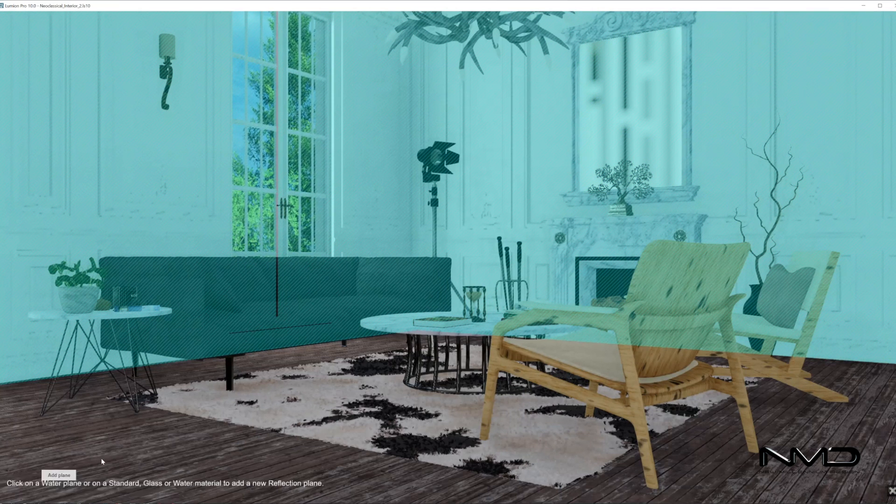
{"action": "left_click", "coordinate": [402, 324]}
{"action": "left_click", "coordinate": [66, 488]}
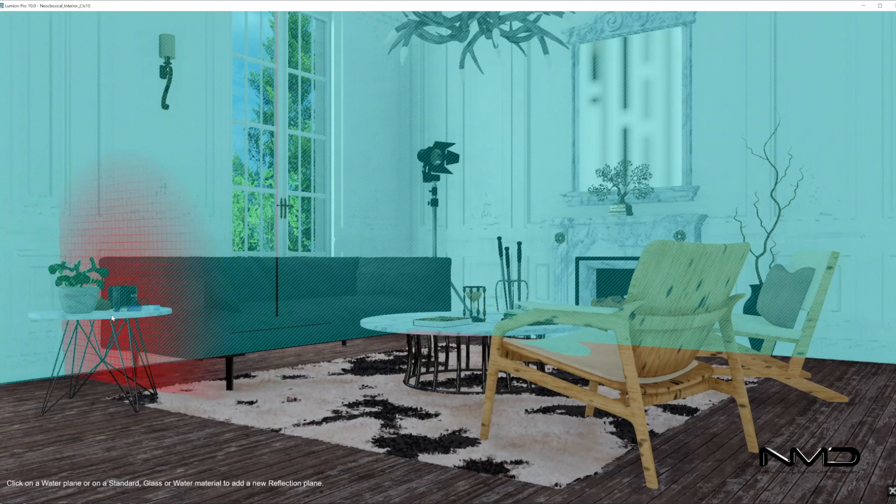
{"action": "left_click", "coordinate": [108, 314]}
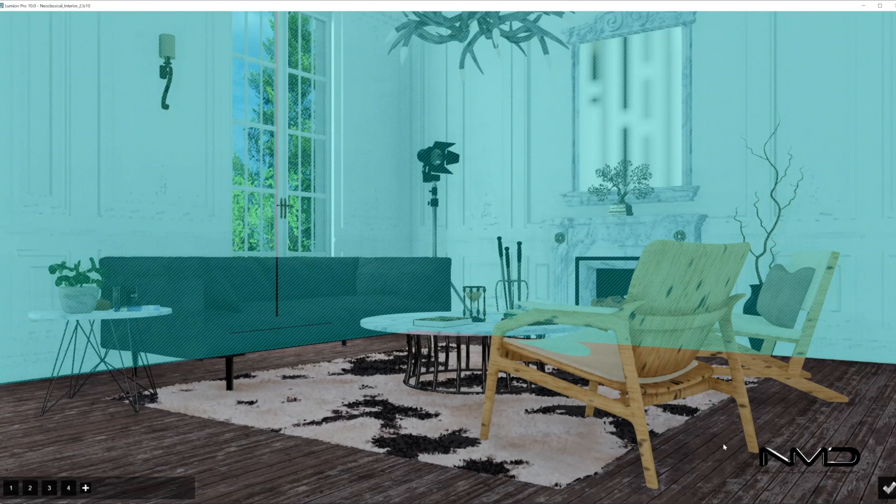
{"action": "left_click", "coordinate": [885, 487]}
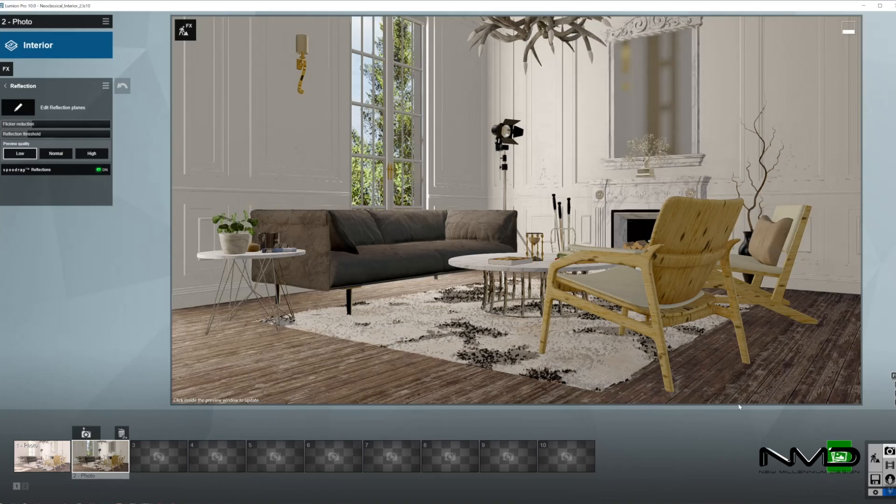
{"action": "left_click", "coordinate": [6, 86]}
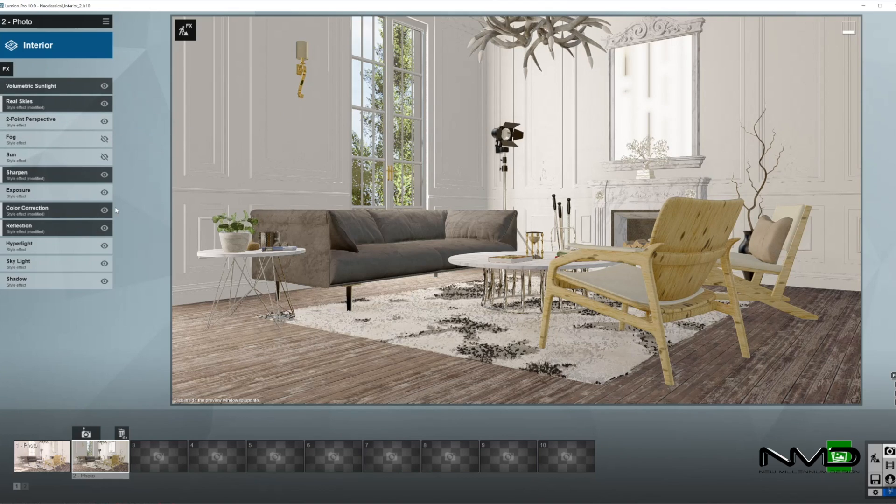
- Set Hyperlight to 50% and, in Sky Light, enable planar and projected reflections, choose Normal quality, raise brightness near maximum and update the preview
{"action": "left_click", "coordinate": [51, 243]}
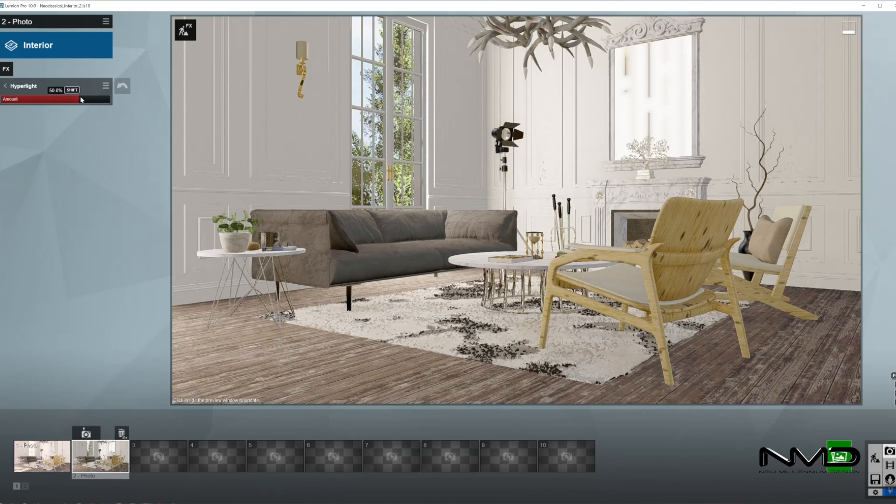
{"action": "left_click", "coordinate": [10, 87]}
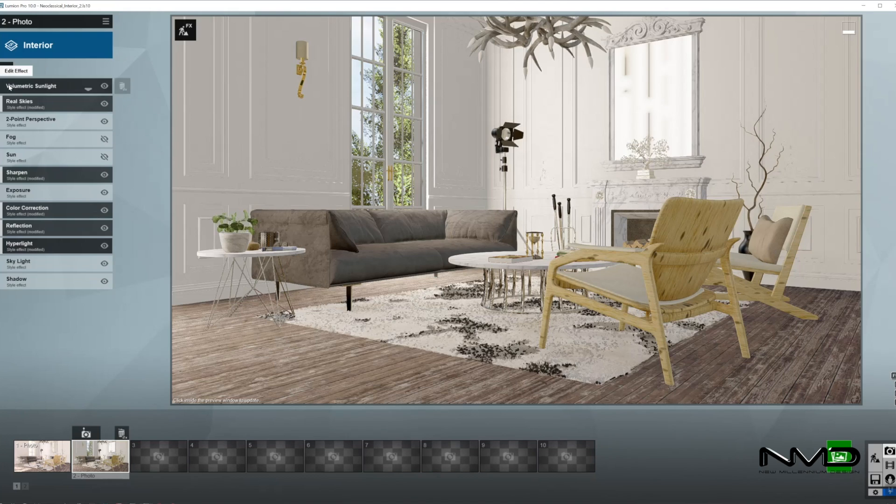
{"action": "left_click", "coordinate": [38, 265]}
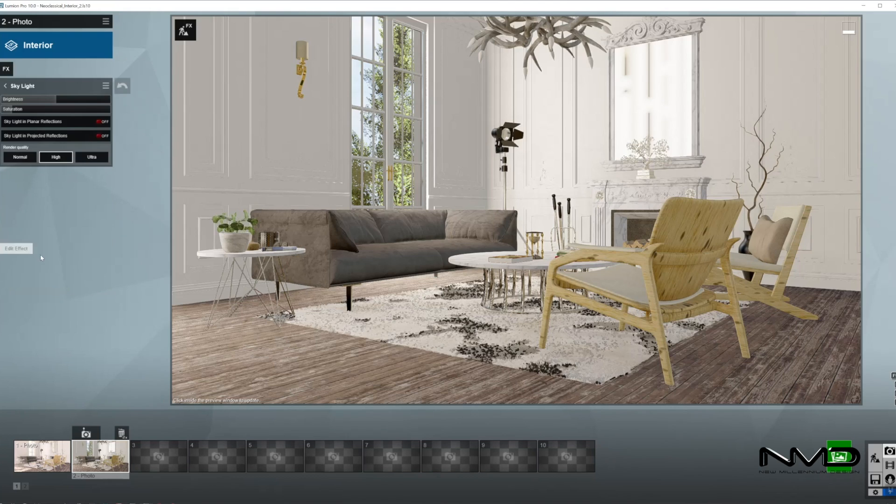
{"action": "left_click", "coordinate": [20, 157]}
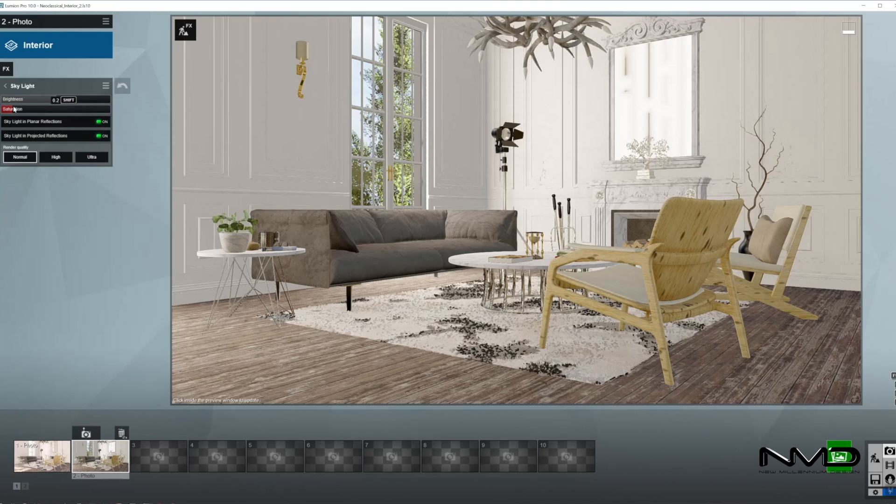
{"action": "left_click_drag", "start_coordinate": [67, 99], "coordinate": [105, 99]}
{"action": "left_click", "coordinate": [539, 217]}
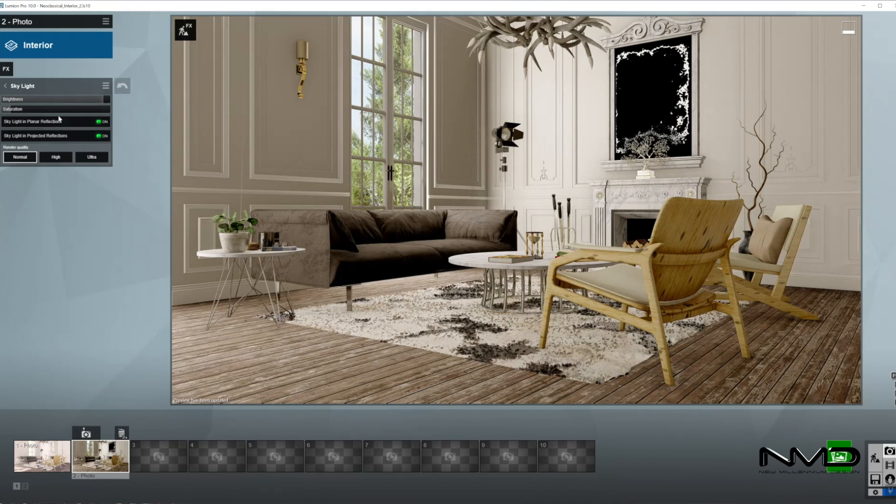
{"action": "left_click", "coordinate": [6, 90]}
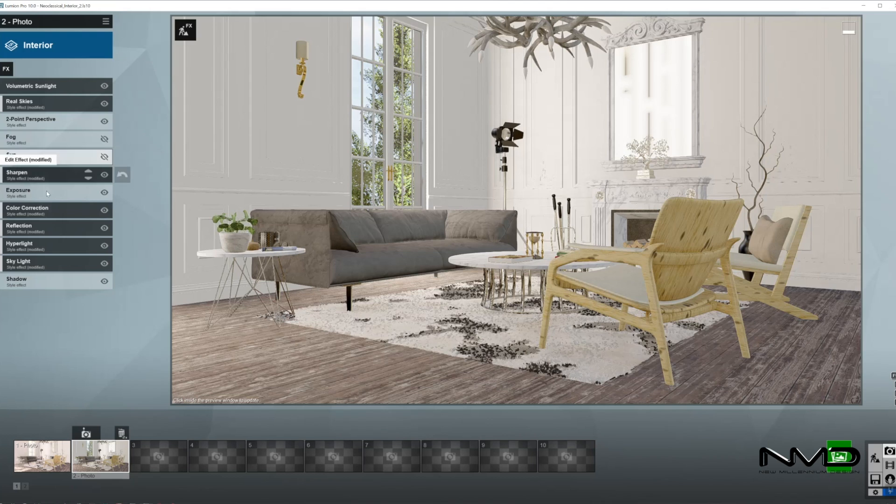
- Raise the Exposure to 0.8, updating the photo preview to check the brightness
{"action": "left_click", "coordinate": [59, 187]}
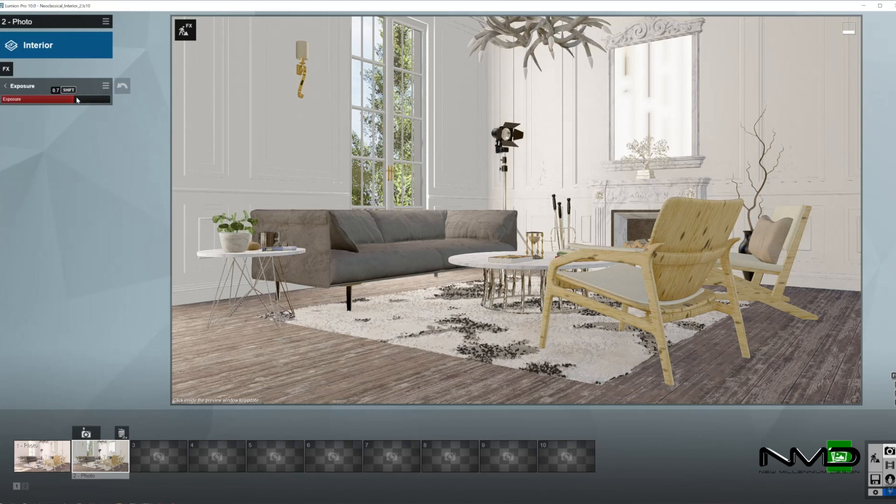
{"action": "left_click_drag", "start_coordinate": [77, 99], "coordinate": [82, 100]}
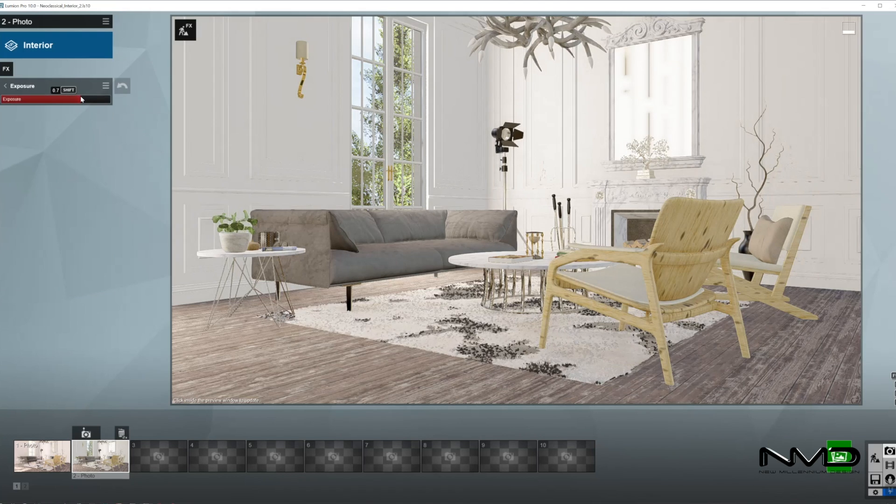
{"action": "left_click", "coordinate": [570, 168]}
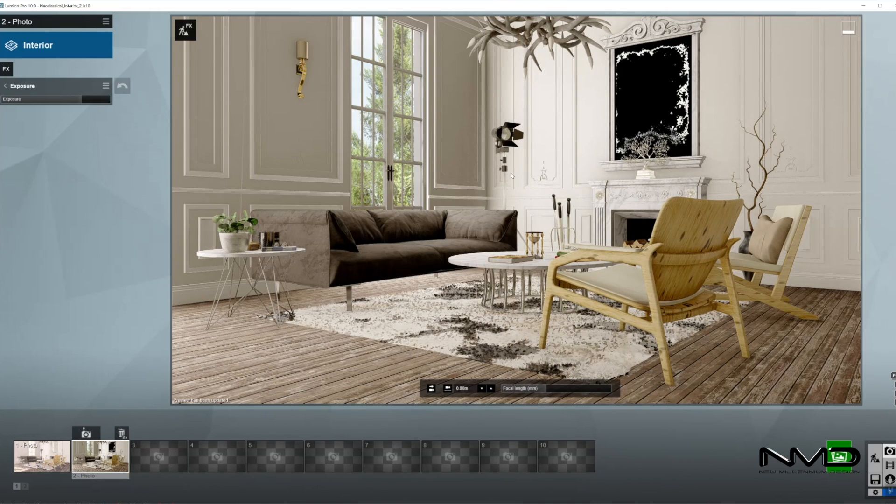
{"action": "left_click", "coordinate": [85, 99]}
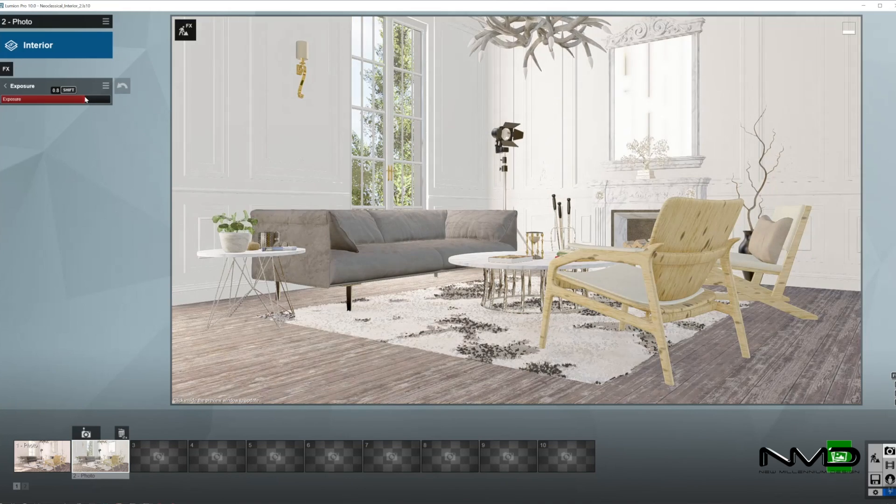
{"action": "left_click", "coordinate": [5, 86]}
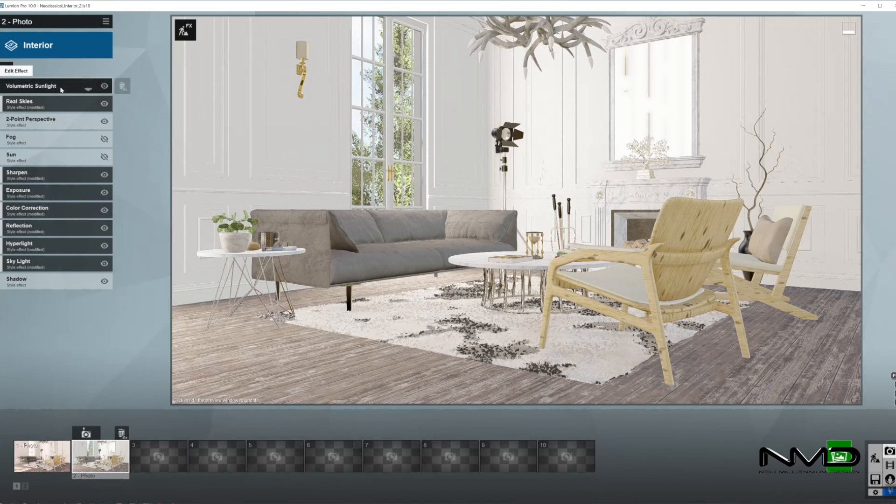
- Lower the Volumetric Sunlight brightness to 0.0 and its range to the minimum
{"action": "left_click", "coordinate": [35, 85]}
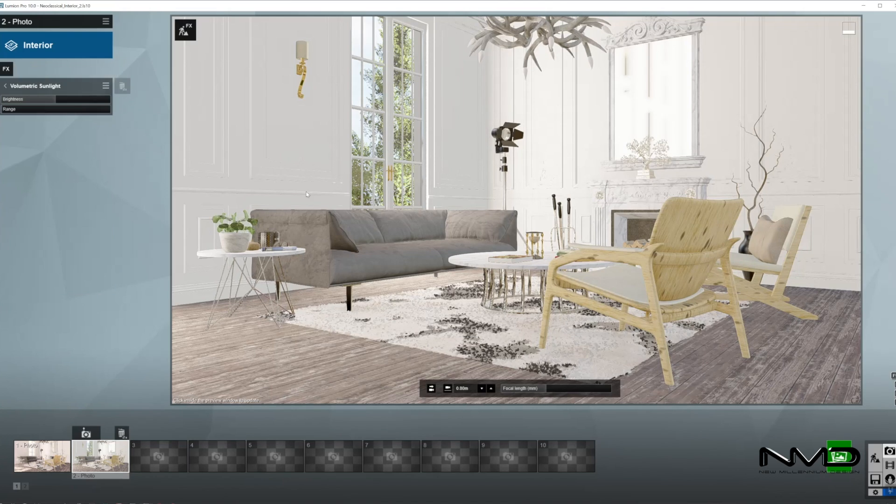
{"action": "left_click_drag", "start_coordinate": [43, 102], "coordinate": [12, 103]}
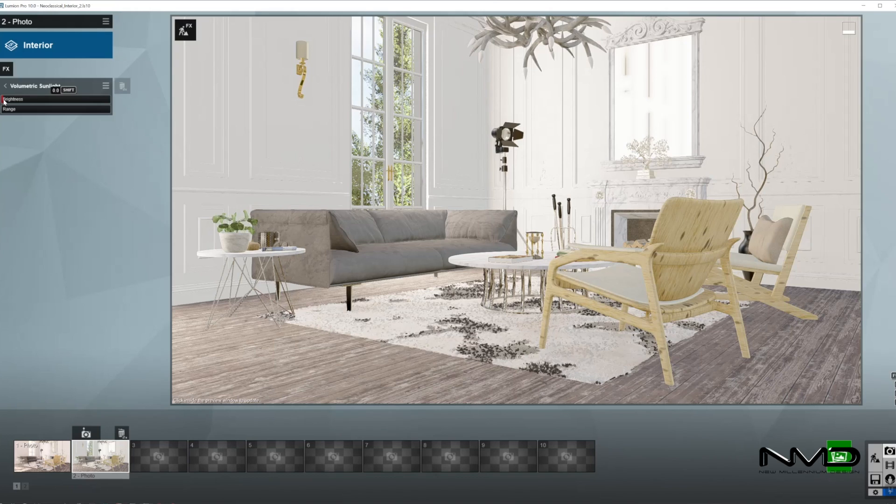
{"action": "mouse_move", "coordinate": [9, 101]}
{"action": "left_mouse_down"}
{"action": "mouse_move", "coordinate": [110, 101]}
{"action": "mouse_move", "coordinate": [3, 101]}
{"action": "left_mouse_up"}
{"action": "left_click", "coordinate": [5, 110]}
{"action": "left_click", "coordinate": [5, 86]}
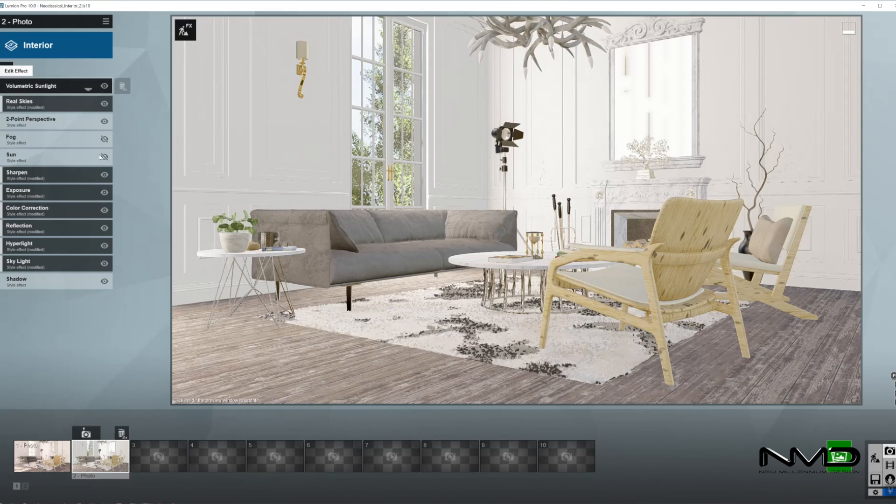
- Enable the Sun effect and move it up the effect stack to just above Real Skies
{"action": "left_click", "coordinate": [105, 158]}
{"action": "left_click", "coordinate": [88, 153]}
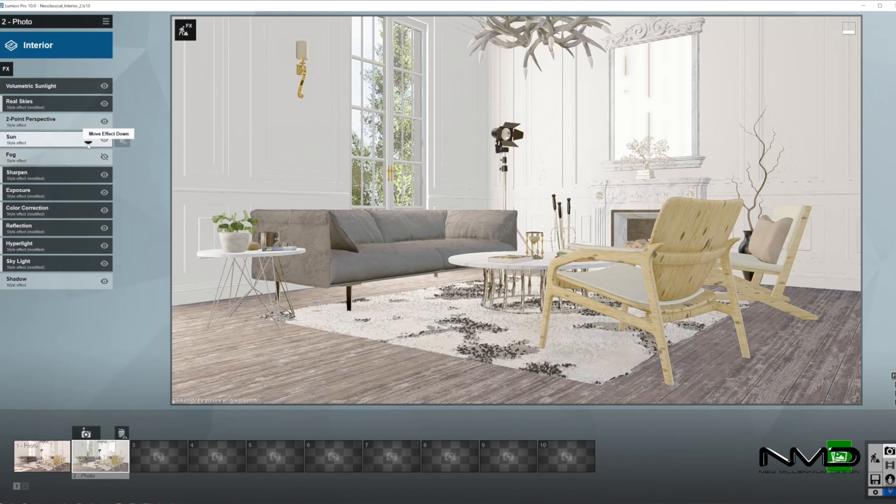
{"action": "left_click", "coordinate": [88, 135]}
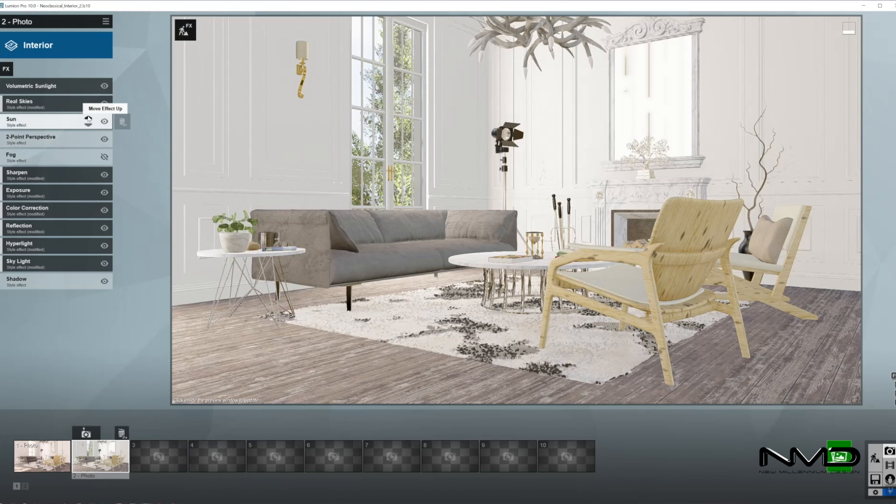
{"action": "left_click", "coordinate": [87, 119]}
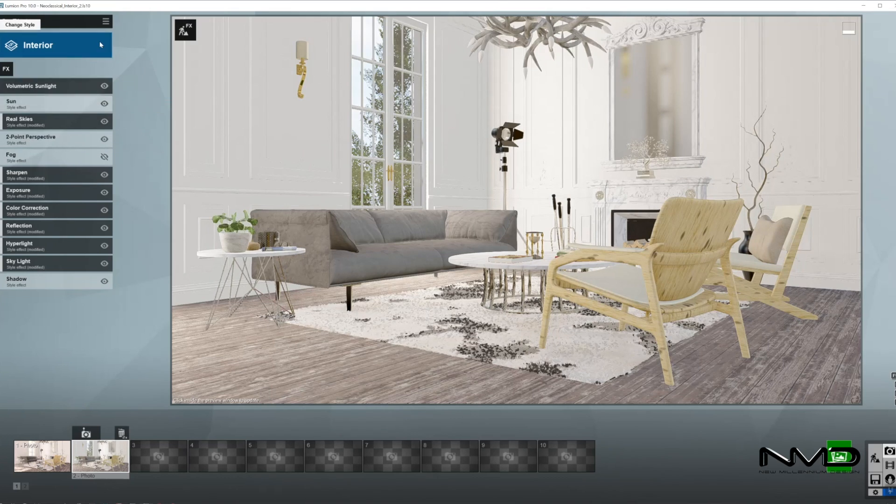
- Raise the sun height slightly, adjust the sun heading and update the photo preview
{"action": "left_click", "coordinate": [47, 102]}
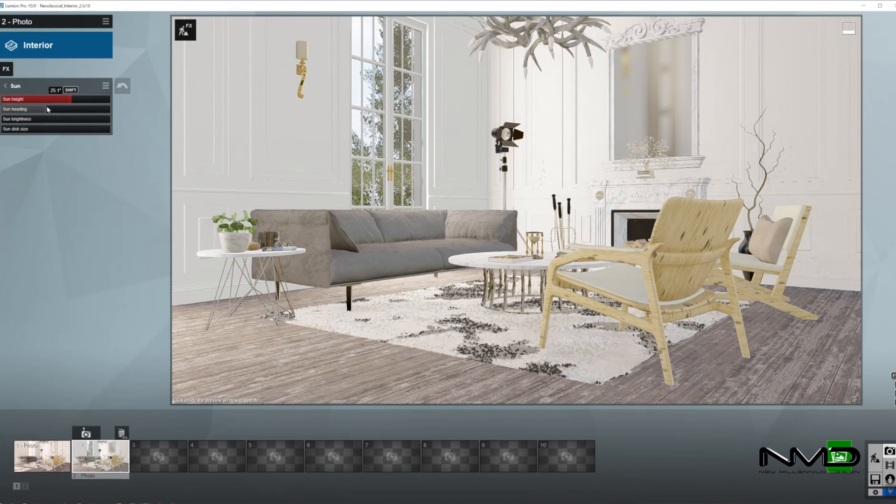
{"action": "left_click_drag", "start_coordinate": [39, 110], "coordinate": [78, 101]}
{"action": "left_click", "coordinate": [65, 99]}
{"action": "left_click_drag", "start_coordinate": [124, 124], "coordinate": [123, 123]}
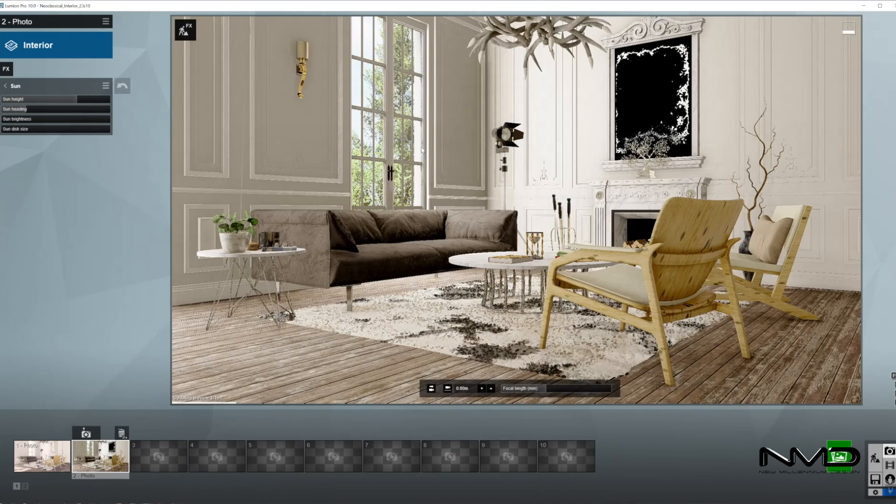
{"action": "left_click", "coordinate": [21, 86]}
- Try a Volumetric Sunlight brightness of 0.4, reduce it to about a quarter of its range and update the preview
{"action": "left_click", "coordinate": [22, 85]}
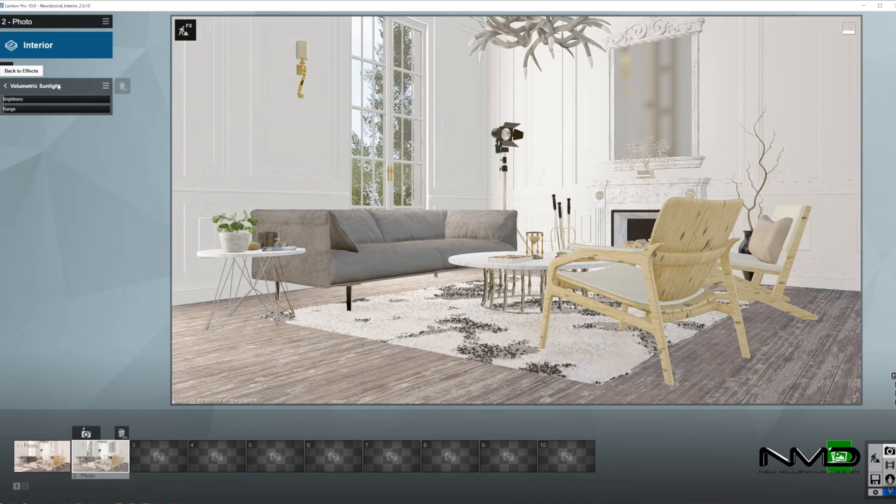
{"action": "left_click_drag", "start_coordinate": [12, 98], "coordinate": [41, 101]}
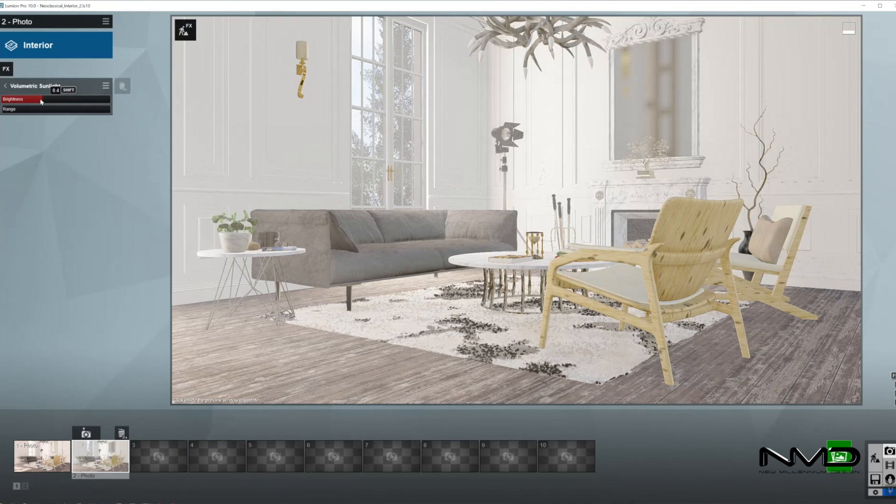
{"action": "left_click", "coordinate": [312, 173]}
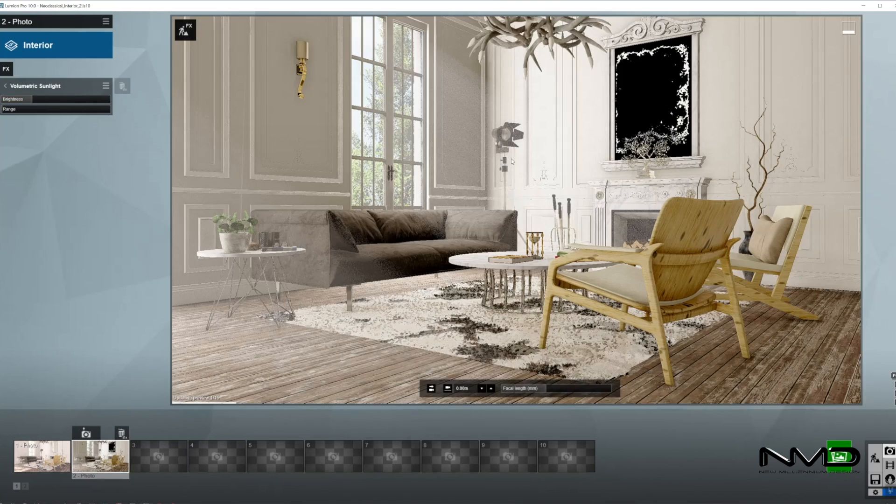
{"action": "left_click", "coordinate": [30, 99]}
{"action": "left_click", "coordinate": [446, 153]}
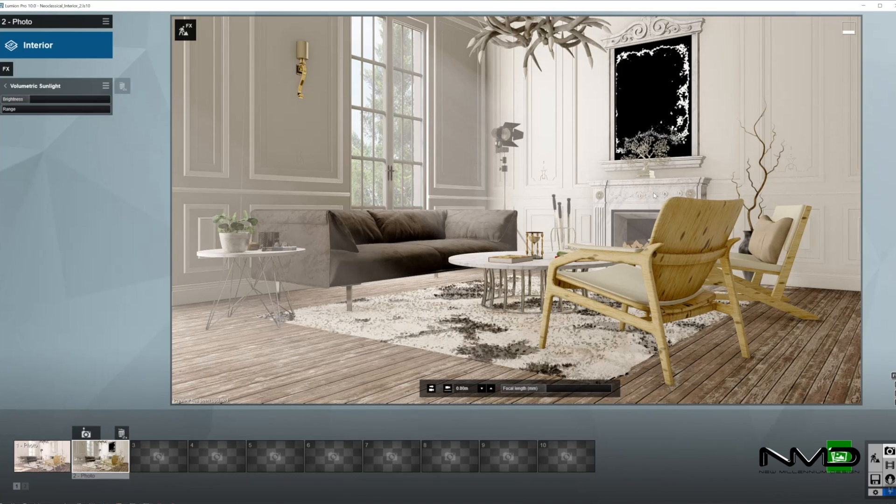
{"action": "left_click", "coordinate": [6, 87]}
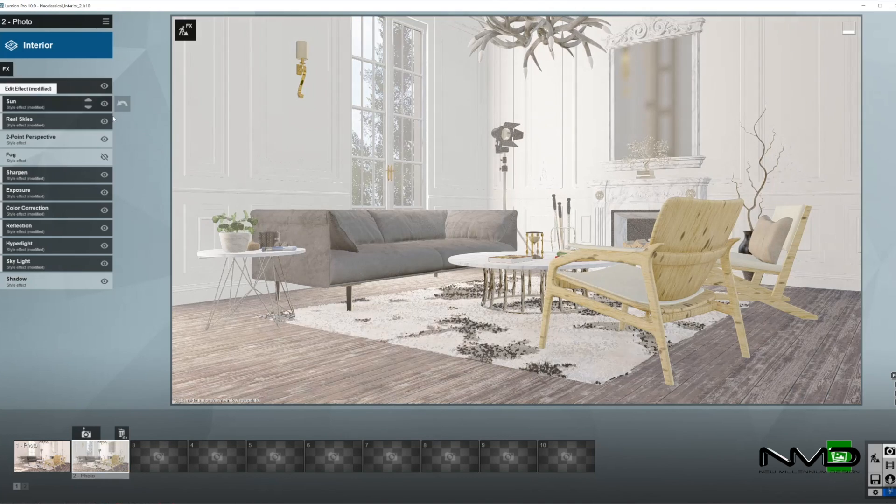
- Set the Color Correction contrast to 0.6 and the Exposure to 0.8, and update the photo preview
{"action": "left_click", "coordinate": [54, 209]}
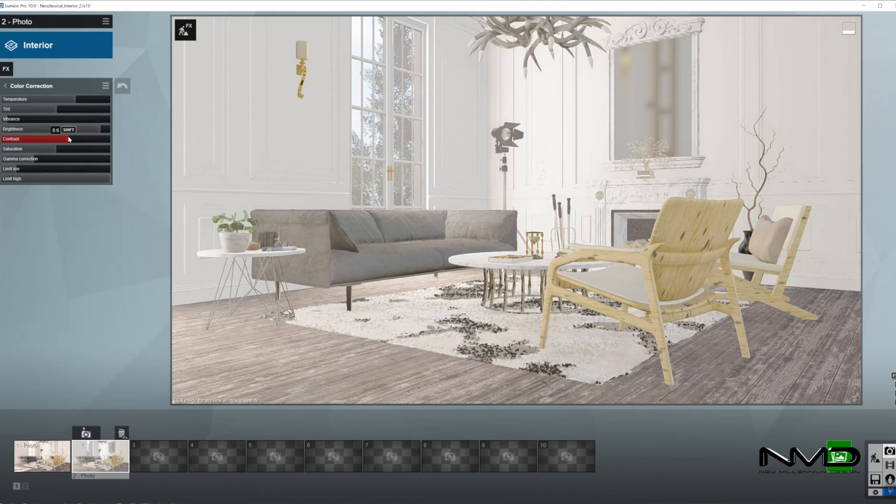
{"action": "left_click", "coordinate": [6, 86]}
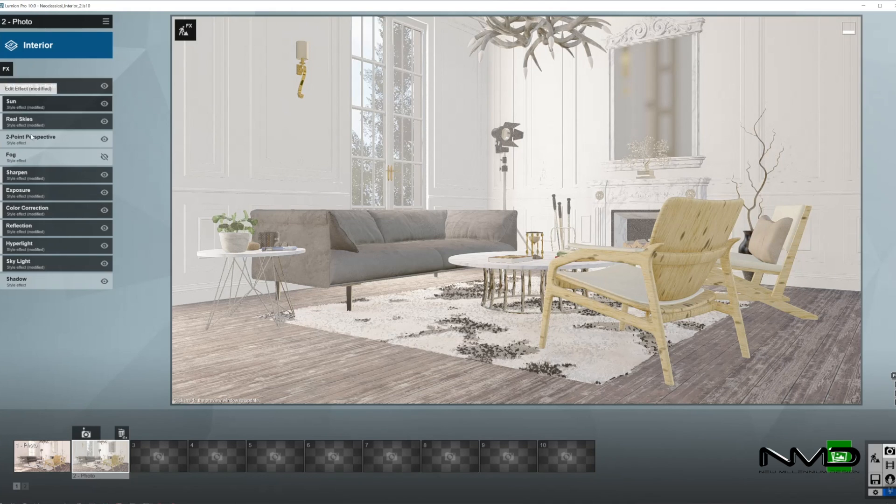
{"action": "left_click", "coordinate": [41, 191]}
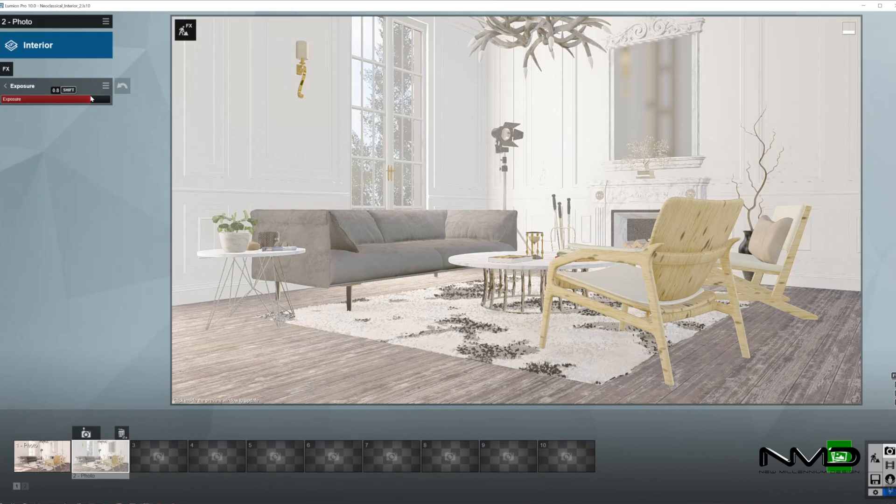
{"action": "left_click", "coordinate": [464, 191]}
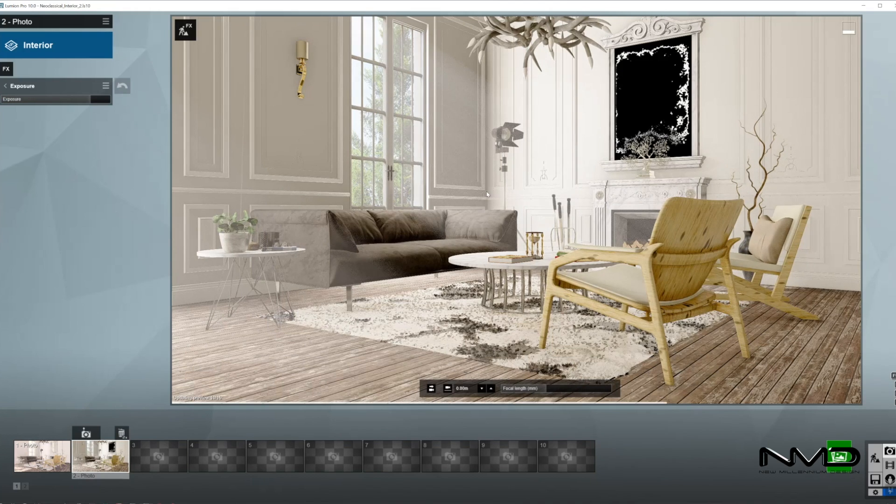
{"action": "left_click", "coordinate": [5, 86]}
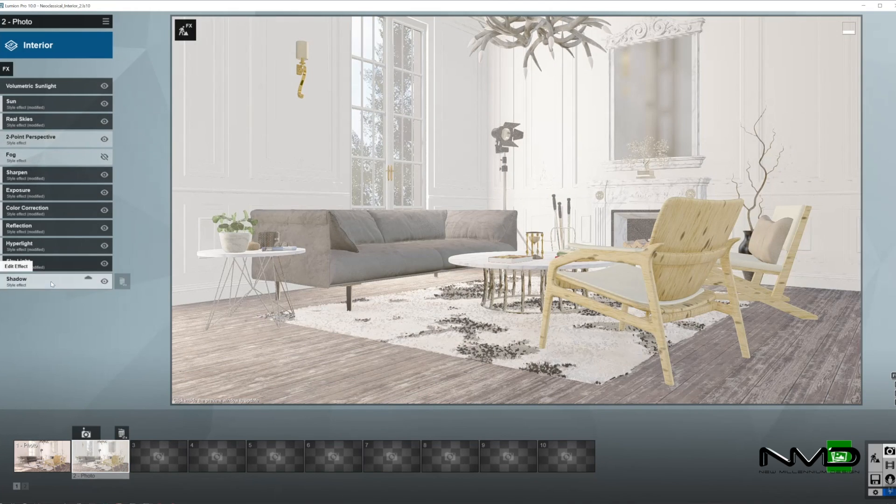
- Set the Shadow effect's omnishadow to 1.4 and its sun shadow range to 939 m
{"action": "left_click", "coordinate": [28, 280]}
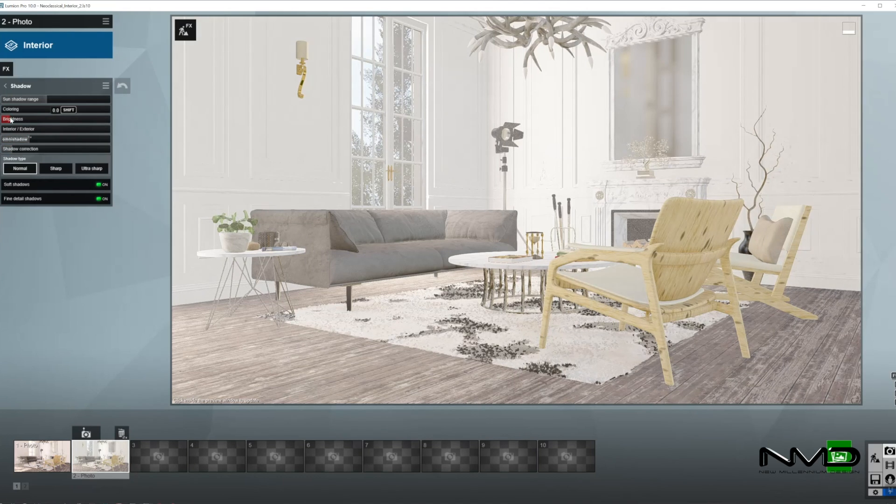
{"action": "left_click", "coordinate": [21, 139]}
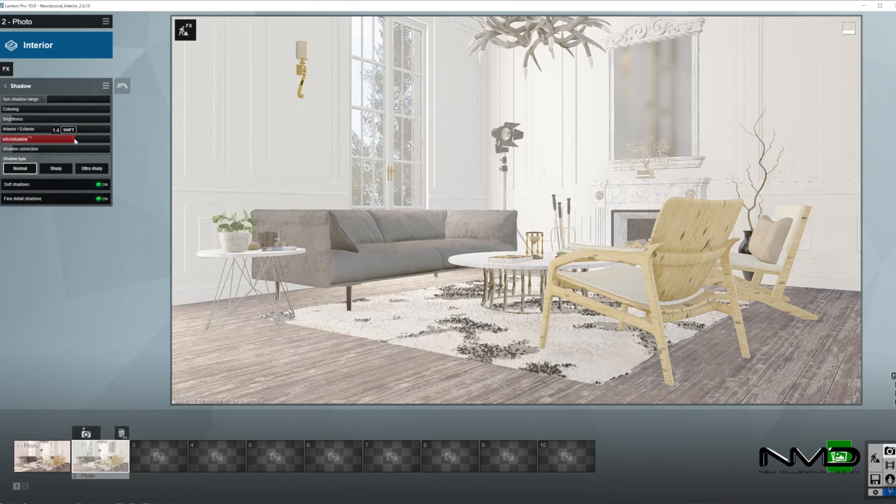
{"action": "left_click_drag", "start_coordinate": [50, 98], "coordinate": [69, 99]}
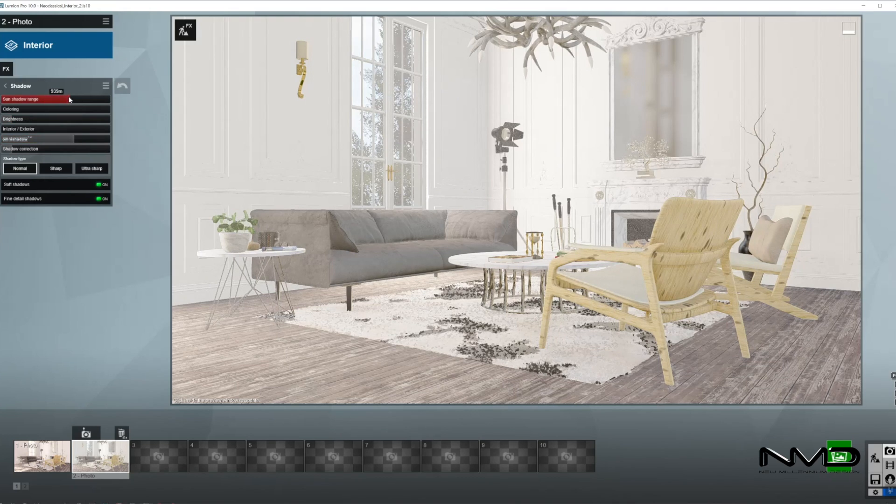
- Try a Shadow coloring of 2.0 with a preview update, and reduce it to about two-thirds of its range
{"action": "left_click_drag", "start_coordinate": [17, 109], "coordinate": [100, 109]}
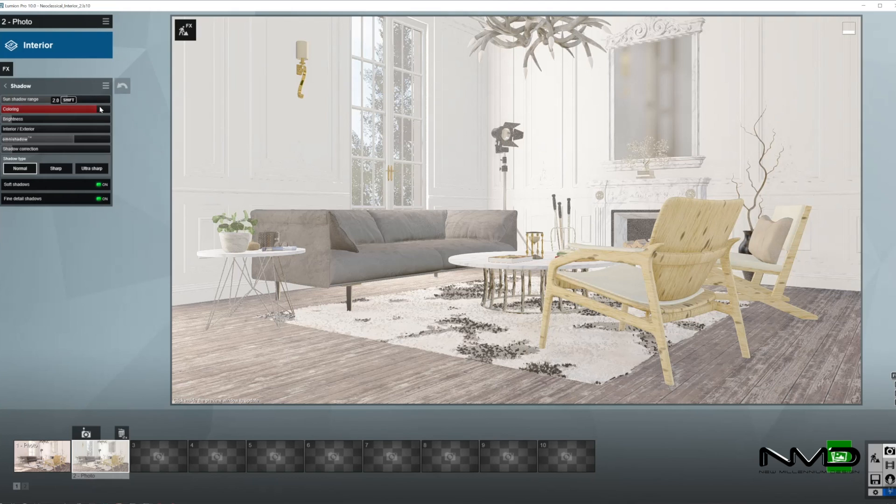
{"action": "left_click", "coordinate": [421, 244]}
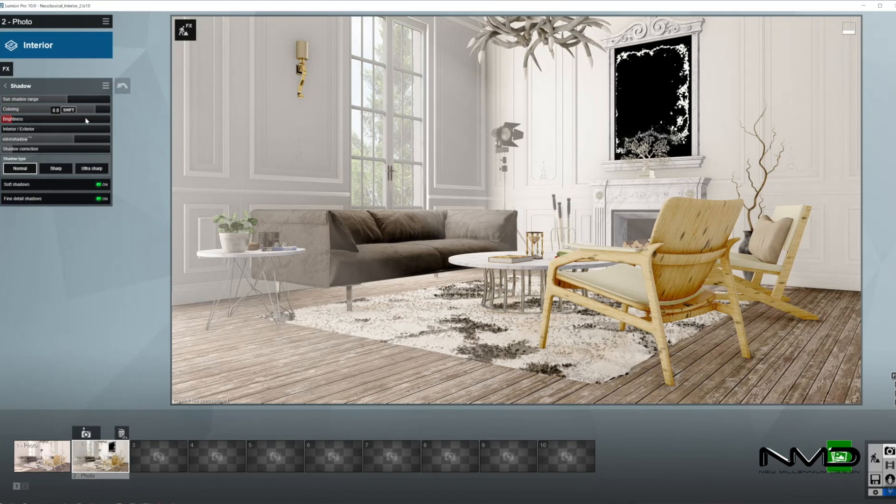
{"action": "left_click_drag", "start_coordinate": [81, 110], "coordinate": [76, 110]}
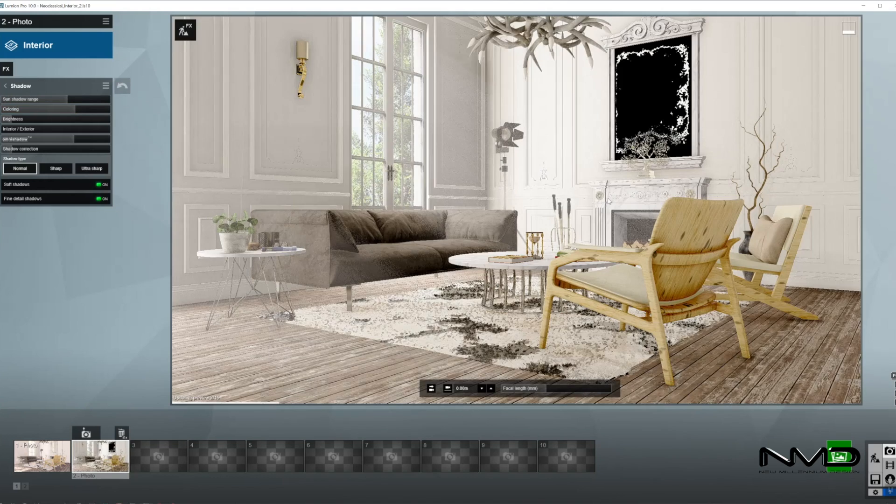
{"action": "left_click", "coordinate": [5, 85]}
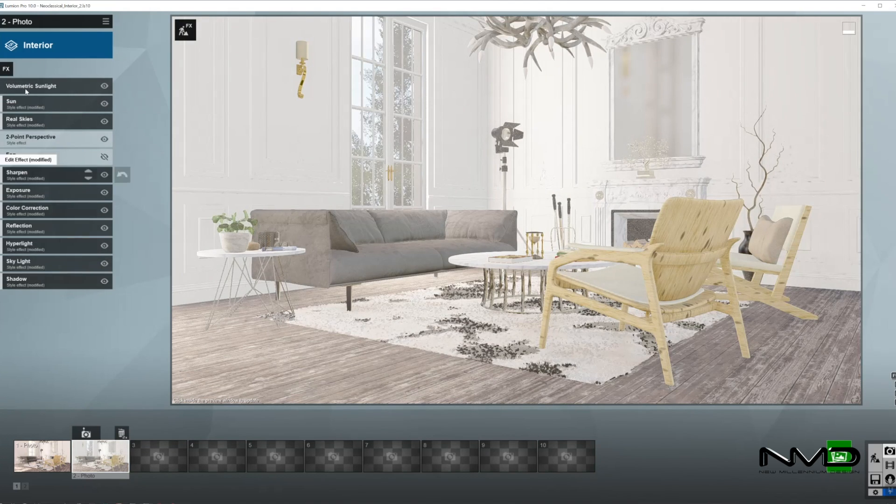
- Add the Analog Color Lab effect from the Artistic 2 effects to the photo
{"action": "left_click", "coordinate": [6, 70]}
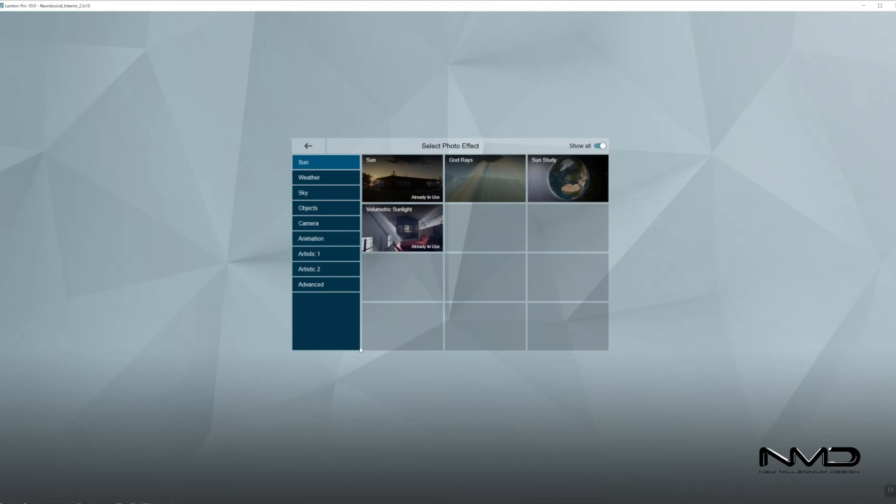
{"action": "left_click", "coordinate": [320, 285]}
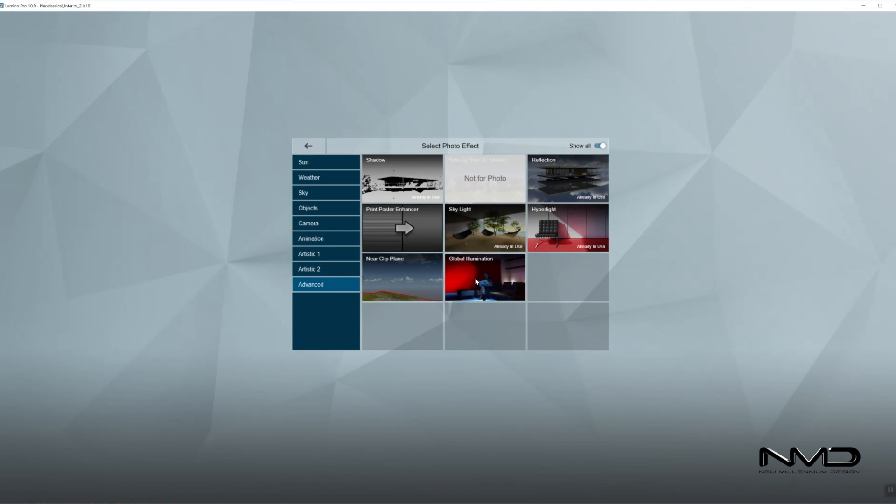
{"action": "left_click", "coordinate": [330, 269]}
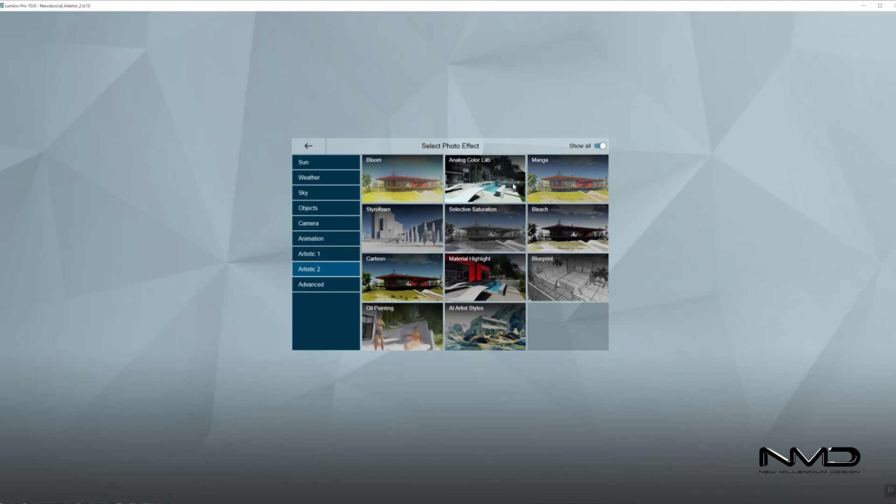
{"action": "left_click", "coordinate": [517, 196]}
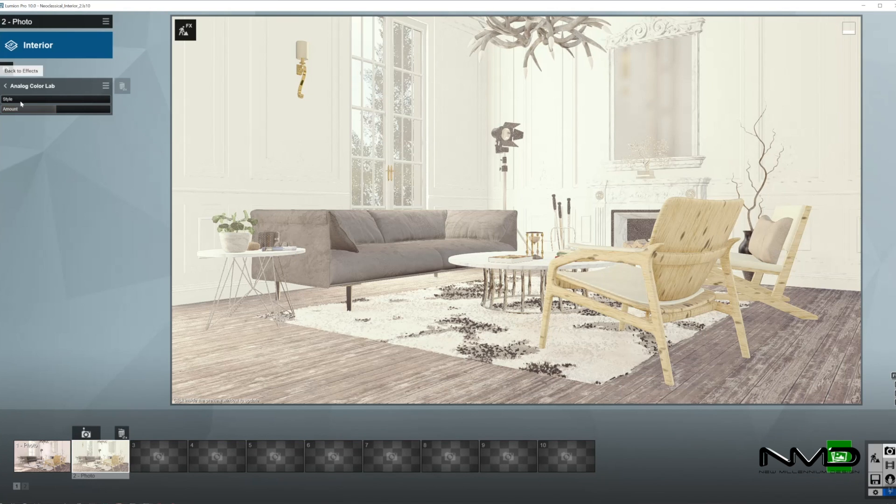
- Set the Analog Color Lab style to 1.8 and its amount to 0.2, and update the photo preview
{"action": "left_click_drag", "start_coordinate": [16, 100], "coordinate": [99, 106]}
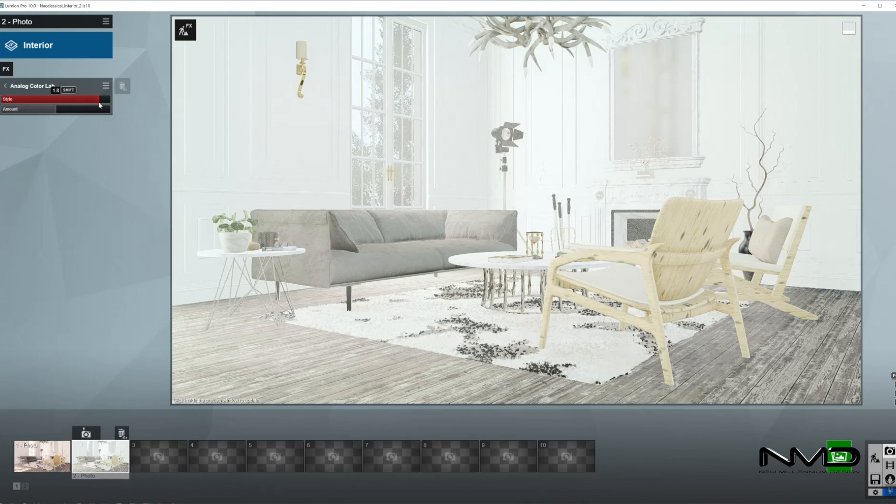
{"action": "left_click_drag", "start_coordinate": [98, 105], "coordinate": [3, 103]}
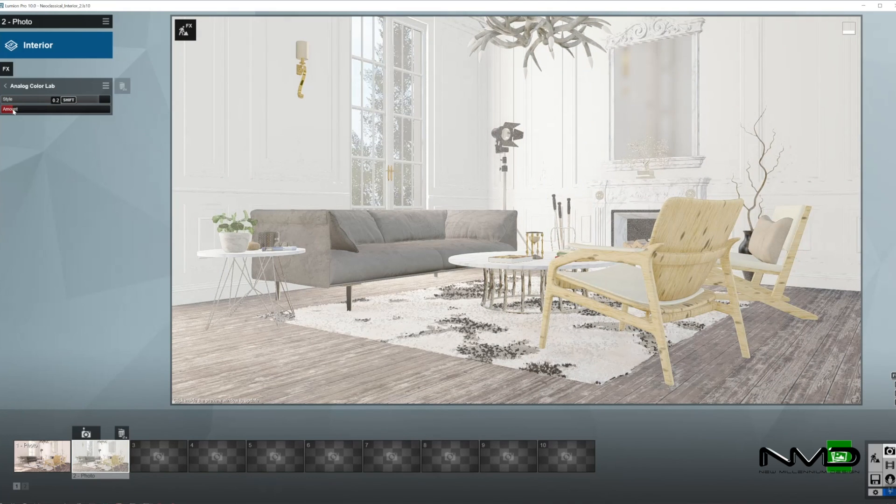
{"action": "left_click", "coordinate": [6, 86]}
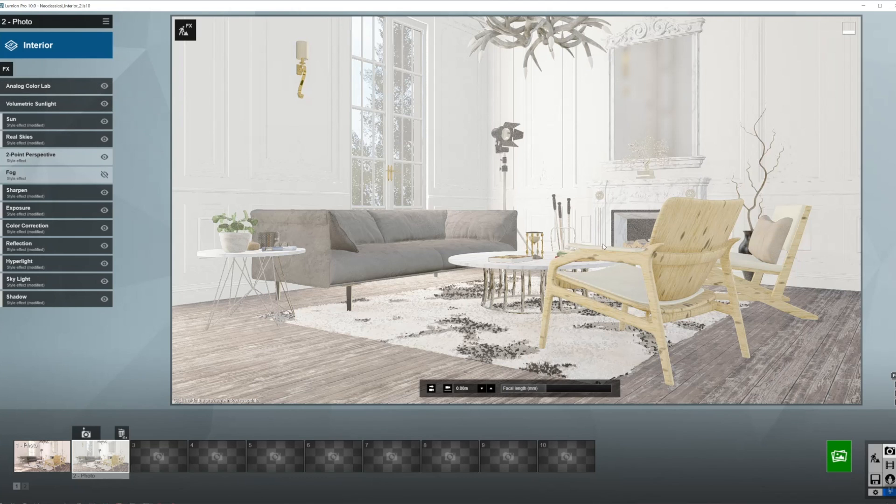
{"action": "left_click", "coordinate": [592, 195]}
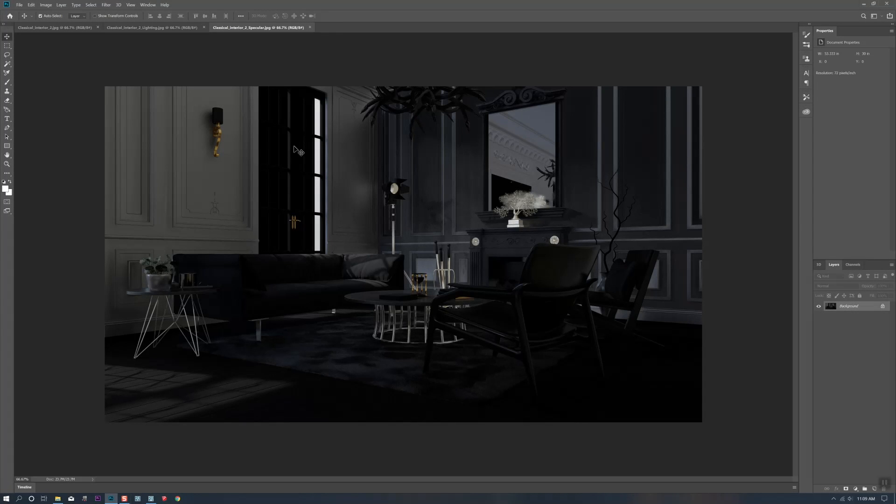
- In Photoshop, copy the Classical_Interior_2_Specular.jpg image into Classical_Interior_2.jpg as a new layer aligned with the render
{"action": "left_click_drag", "start_coordinate": [301, 139], "coordinate": [299, 138]}
{"action": "left_click", "coordinate": [507, 203]}
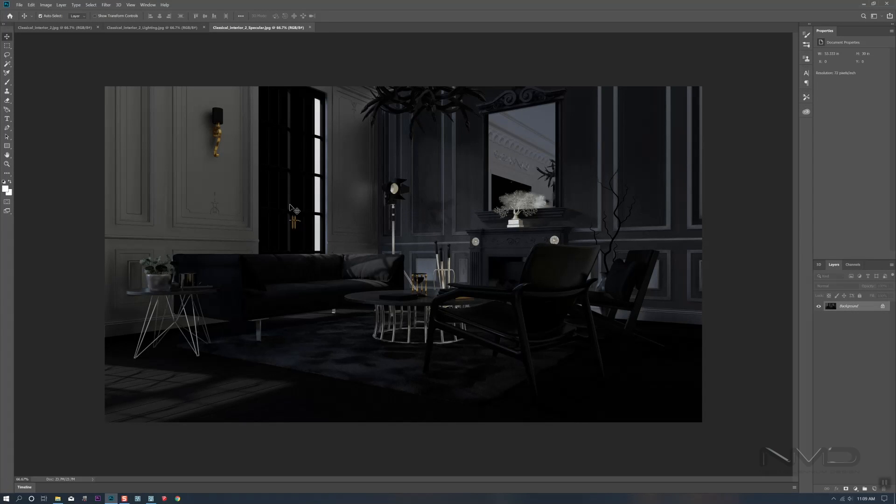
{"action": "left_click", "coordinate": [88, 28]}
{"action": "left_click_drag", "start_coordinate": [88, 27], "coordinate": [285, 206]}
{"action": "left_click_drag", "start_coordinate": [254, 158], "coordinate": [492, 254]}
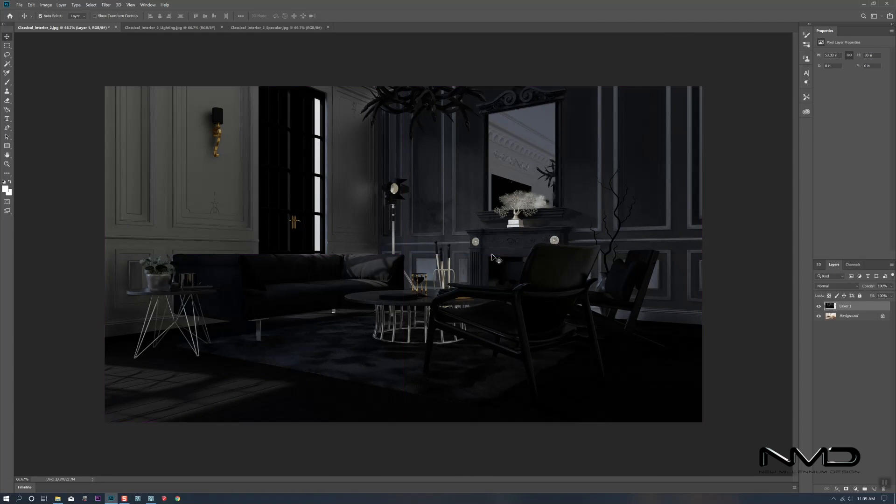
- Duplicate the Background layer and set the specular layer's blend mode to Screen
{"action": "left_click_drag", "start_coordinate": [855, 320], "coordinate": [874, 488]}
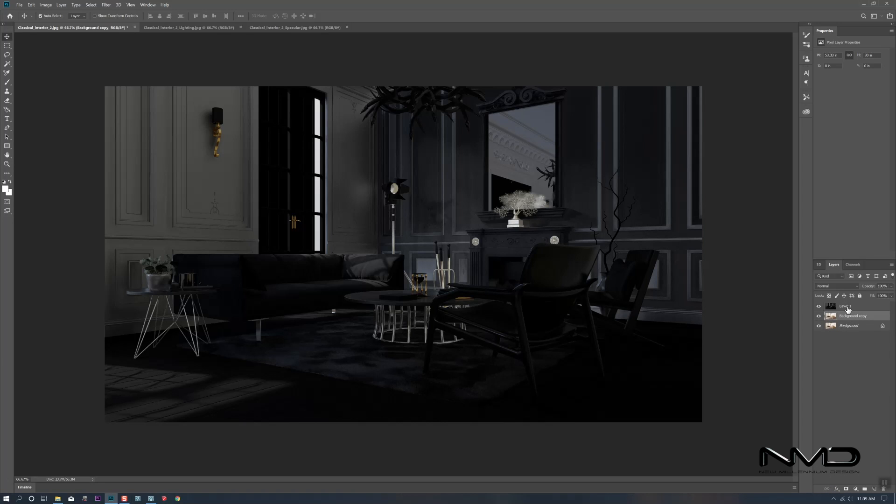
{"action": "left_click", "coordinate": [846, 307]}
{"action": "left_click", "coordinate": [836, 286]}
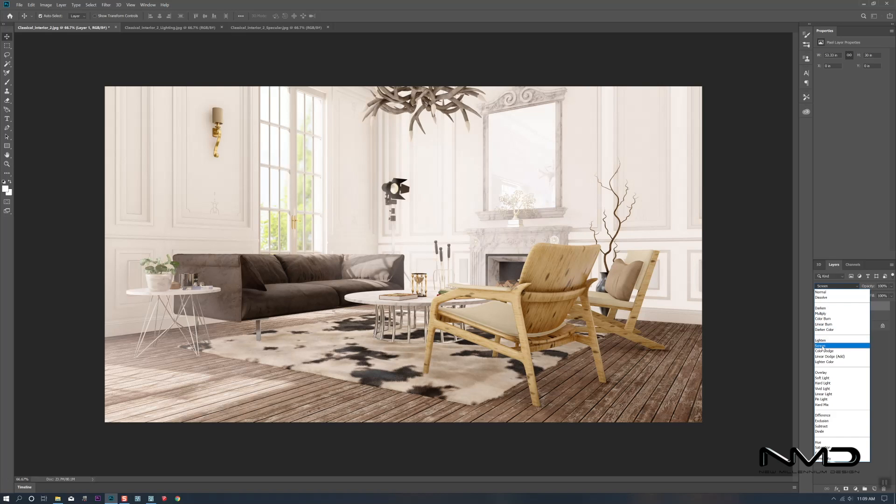
{"action": "left_click", "coordinate": [823, 346]}
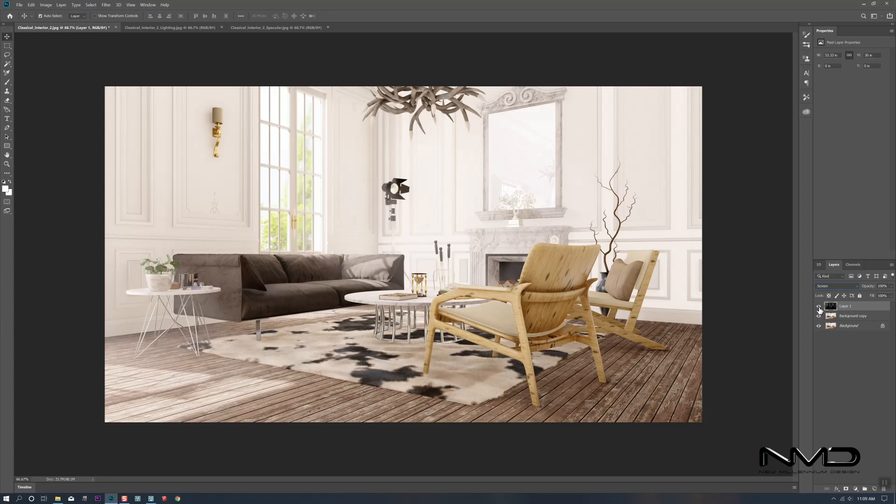
- Compare the image with and without the specular layer, and merge that layer with the Background copy
{"action": "left_click", "coordinate": [819, 307]}
{"action": "left_click", "coordinate": [819, 308]}
{"action": "left_click", "coordinate": [892, 286]}
{"action": "left_click", "coordinate": [820, 307]}
{"action": "left_click", "coordinate": [820, 307]}
{"action": "left_click", "coordinate": [849, 317]}
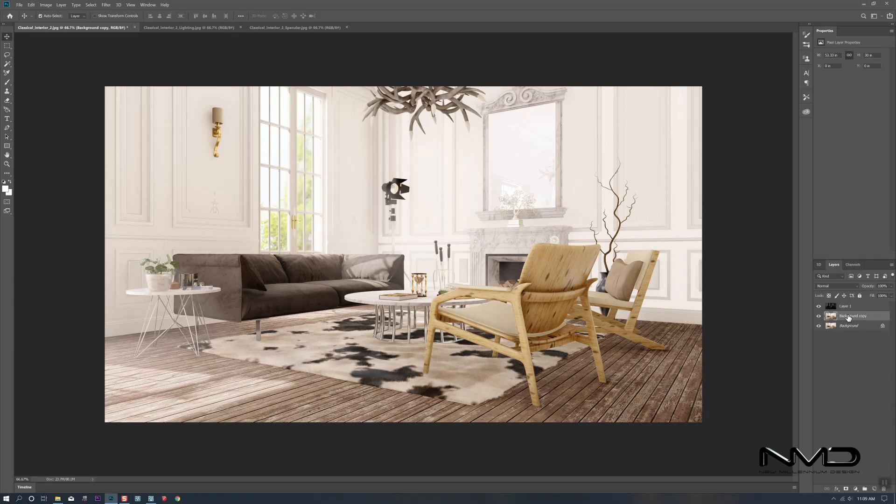
{"action": "left_click", "coordinate": [852, 308], "text": "shift"}
{"action": "right_click", "coordinate": [852, 308]}
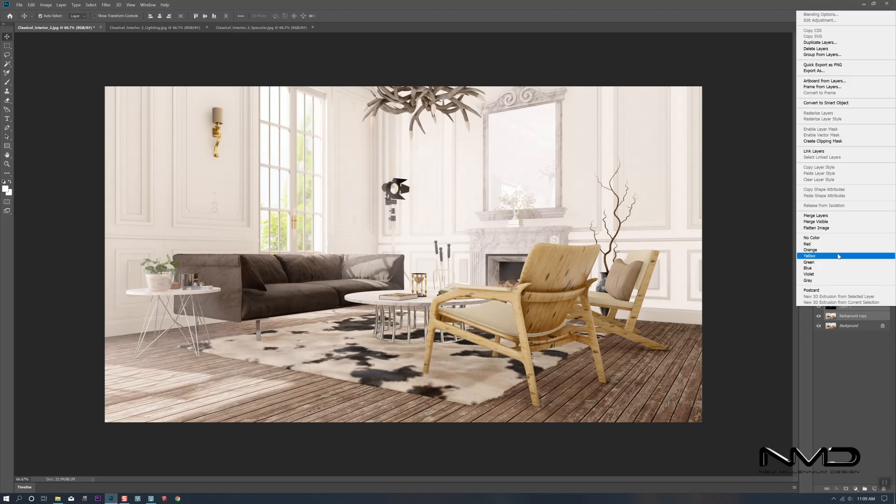
{"action": "left_click", "coordinate": [835, 216]}
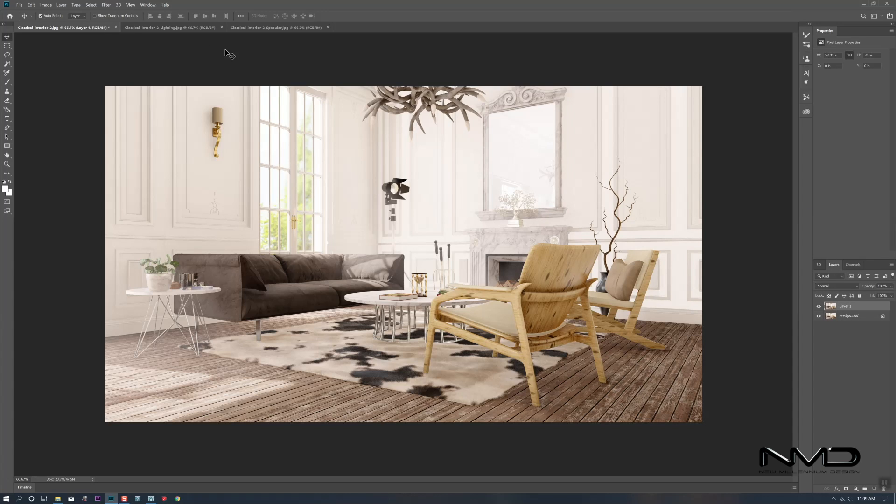
- Copy the Classical_Interior_2_Lighting.jpg image into Classical_Interior_2.jpg as a new layer on top, aligned with the render
{"action": "left_click", "coordinate": [184, 28]}
{"action": "left_click_drag", "start_coordinate": [277, 161], "coordinate": [127, 89]}
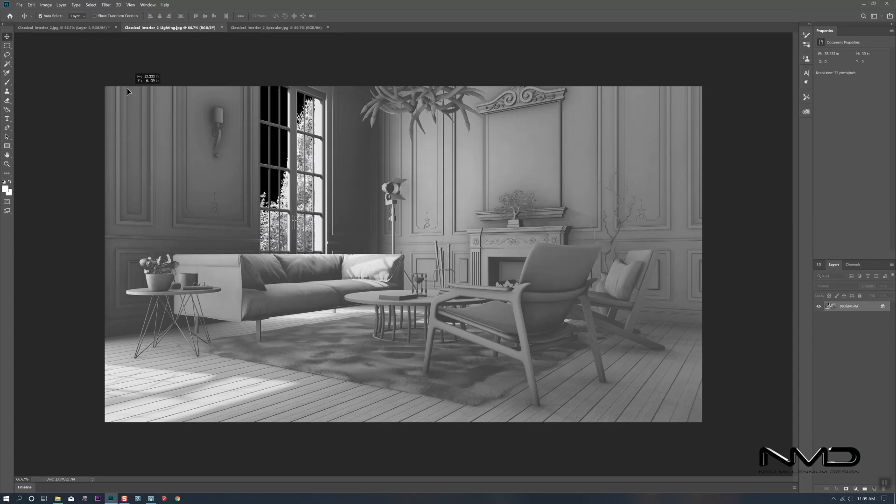
{"action": "left_click_drag", "start_coordinate": [63, 30], "coordinate": [465, 281]}
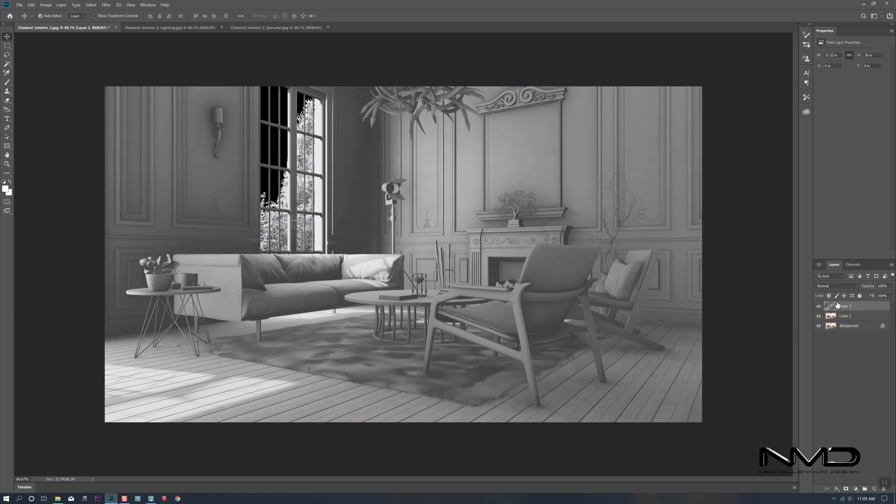
- Blend the lighting layer in Soft Light mode at about 59% opacity and compare the image with and without it
{"action": "left_click", "coordinate": [840, 286]}
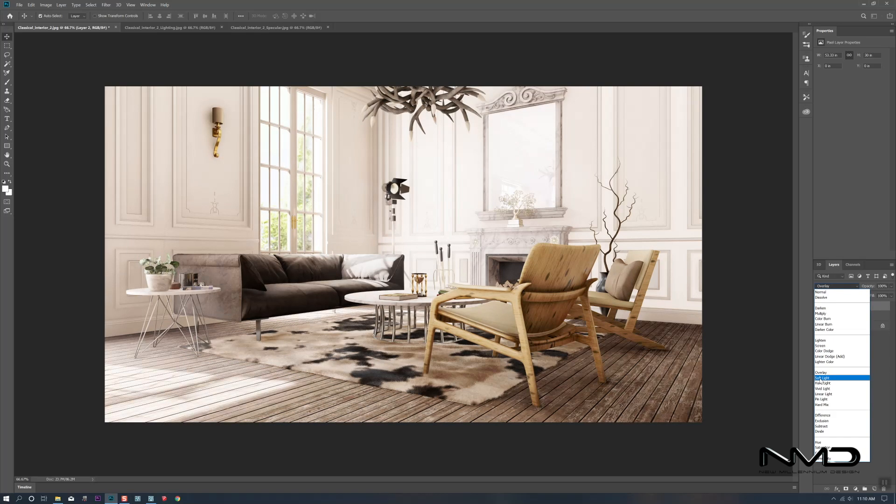
{"action": "left_click", "coordinate": [821, 378]}
{"action": "left_click", "coordinate": [892, 286]}
{"action": "left_click_drag", "start_coordinate": [850, 295], "coordinate": [882, 298]}
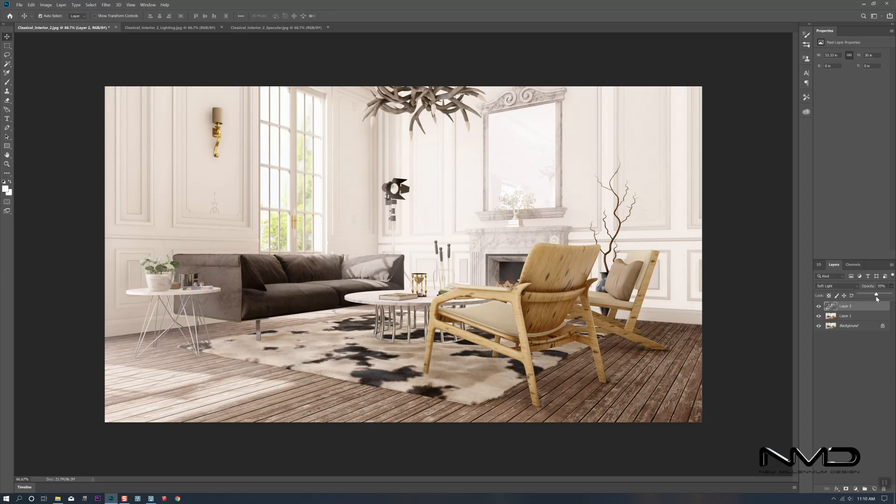
{"action": "left_click", "coordinate": [819, 306]}
{"action": "left_click", "coordinate": [819, 306]}
- Merge the lighting layer with Layer 1 and compare the merged result with the original Background
{"action": "left_click", "coordinate": [846, 320], "text": "shift"}
{"action": "right_click", "coordinate": [846, 319]}
{"action": "left_click", "coordinate": [823, 227]}
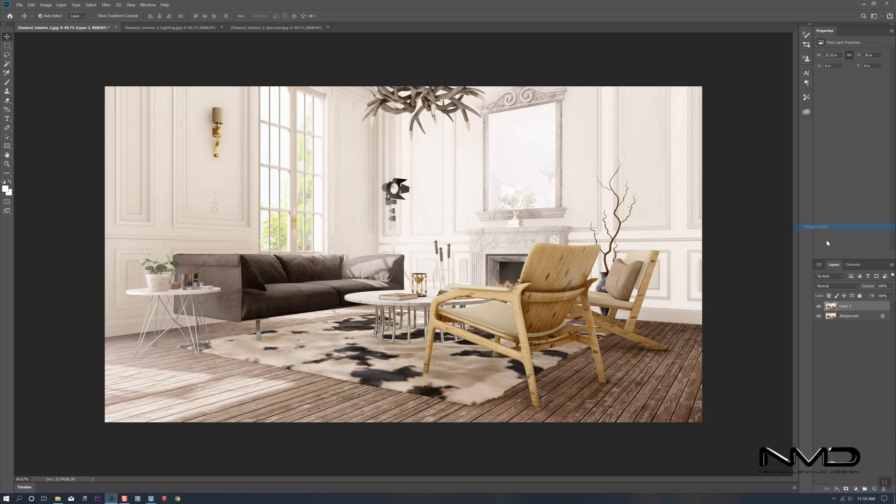
{"action": "left_click", "coordinate": [819, 306]}
{"action": "left_click", "coordinate": [819, 306]}
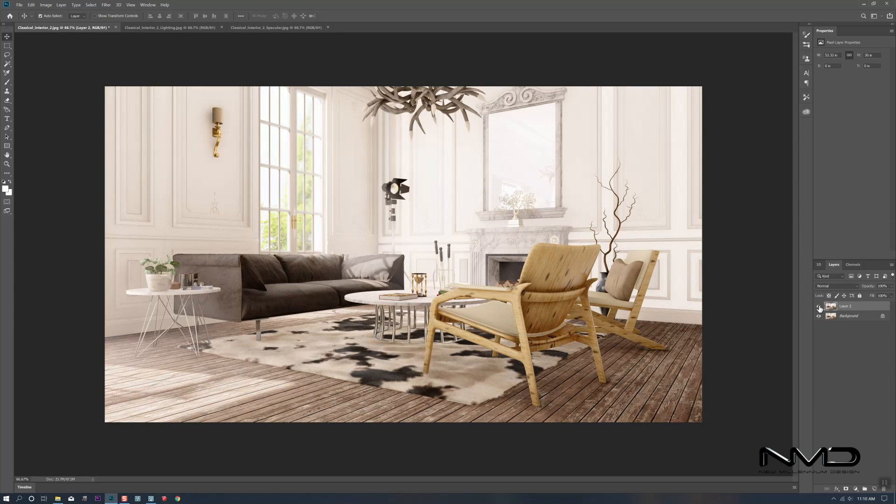
- Start the Camera Raw Filter on Layer 2 and apply the Modern 04 profile from the profile browser
{"action": "left_click", "coordinate": [106, 5]}
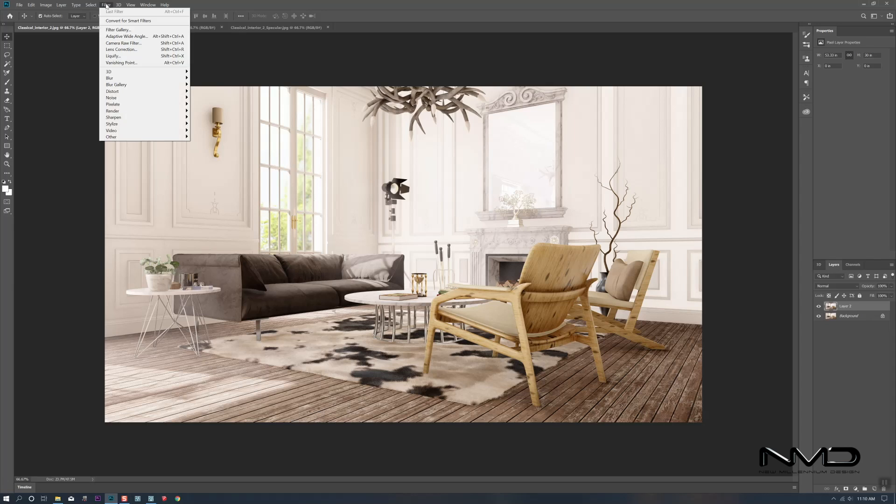
{"action": "left_click", "coordinate": [116, 43]}
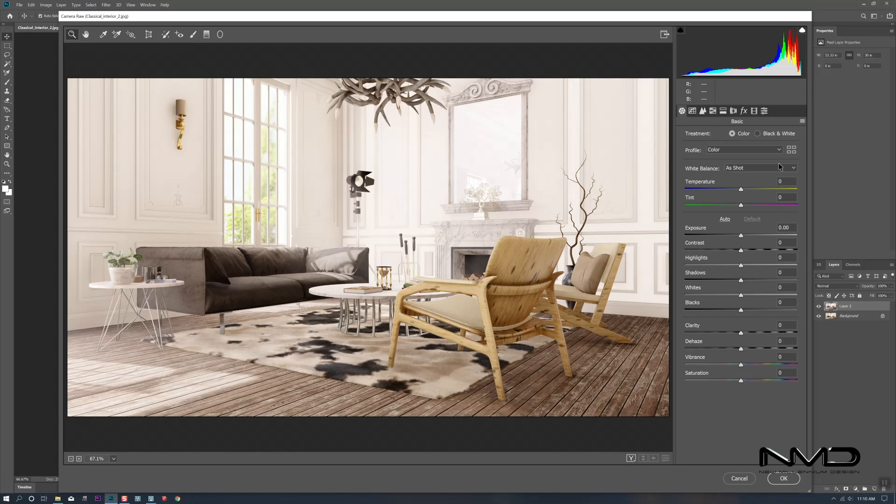
{"action": "left_click", "coordinate": [791, 149]}
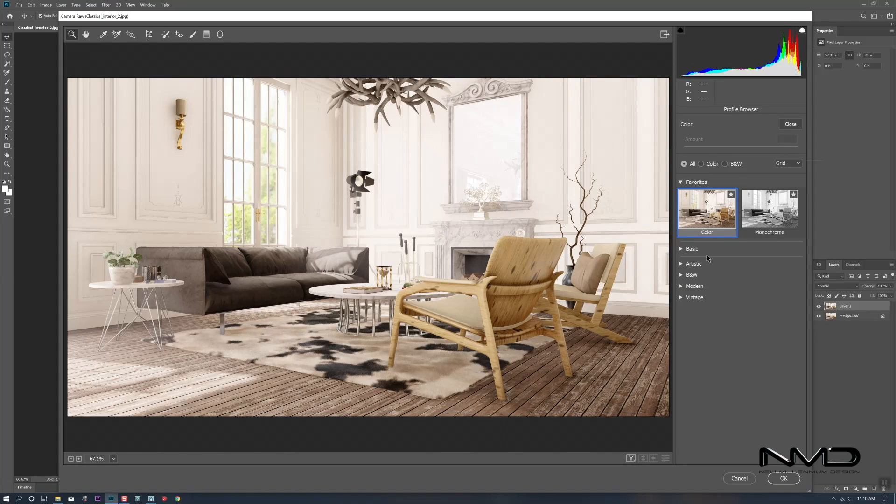
{"action": "left_click", "coordinate": [681, 264]}
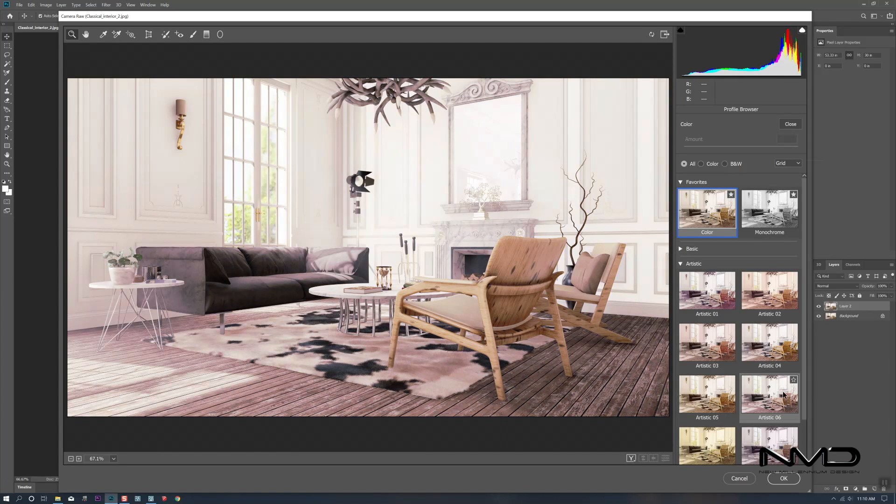
{"action": "scroll", "coordinate": [789, 405], "scroll_direction": "down", "scroll_amount": 1}
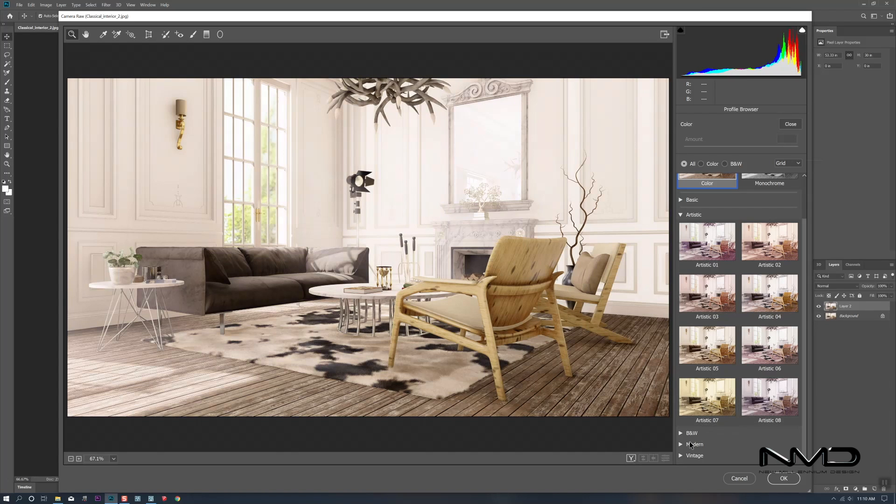
{"action": "left_click", "coordinate": [691, 444]}
{"action": "scroll", "coordinate": [770, 402], "scroll_direction": "down", "scroll_amount": 4}
{"action": "scroll", "coordinate": [739, 347], "scroll_direction": "down", "scroll_amount": 1}
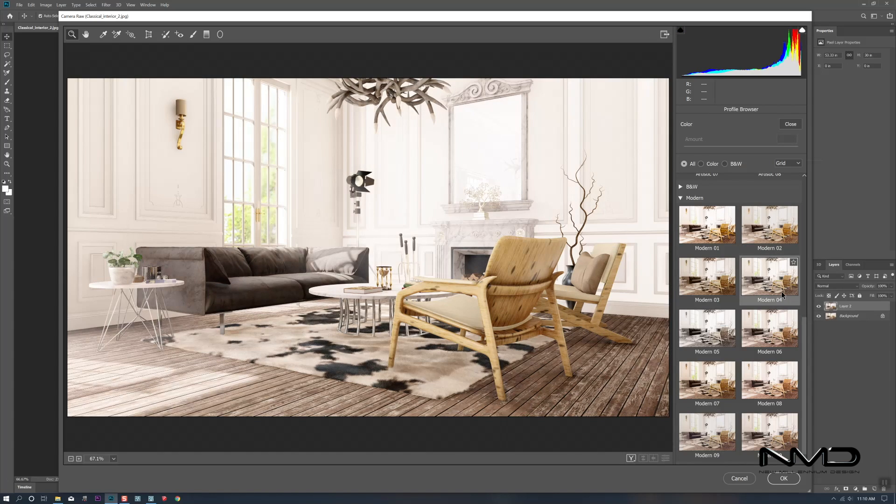
{"action": "left_click", "coordinate": [766, 283]}
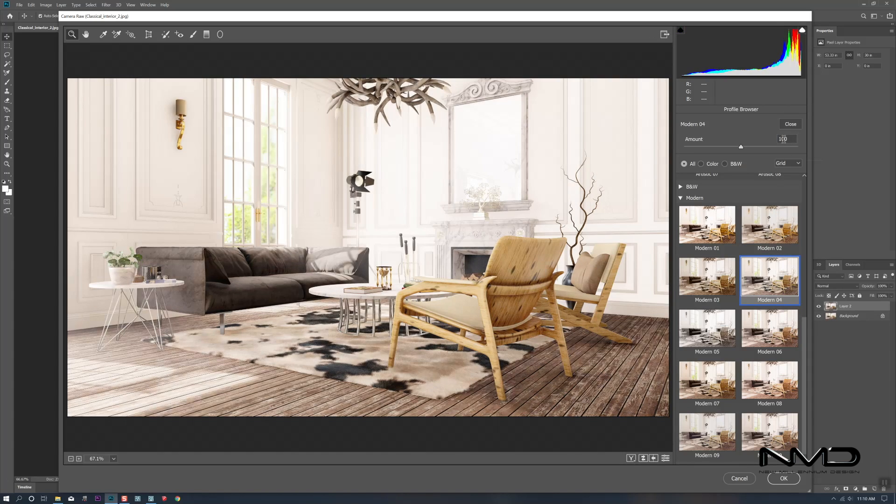
{"action": "left_click", "coordinate": [791, 124]}
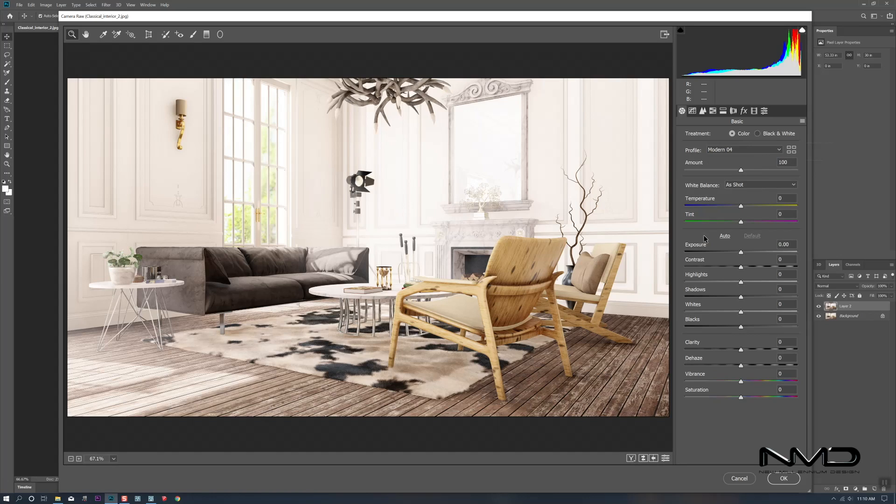
- Try the automatic tone settings, reset them to default, and set Clarity to +33 and Dehaze to +9
{"action": "left_click", "coordinate": [725, 236]}
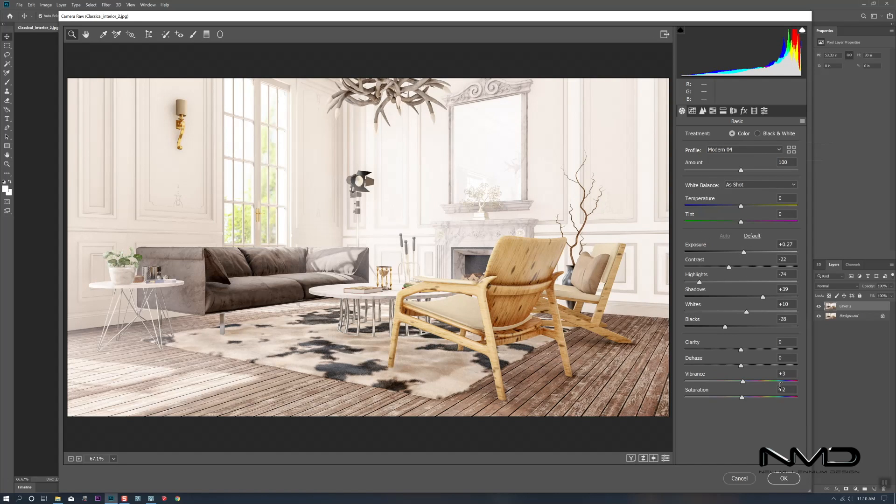
{"action": "left_click", "coordinate": [752, 236]}
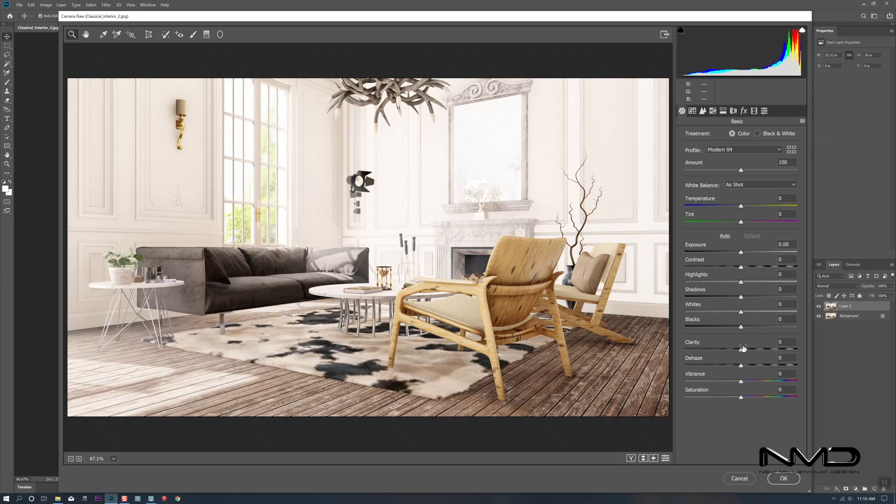
{"action": "mouse_move", "coordinate": [741, 349]}
{"action": "left_mouse_down"}
{"action": "mouse_move", "coordinate": [759, 350]}
{"action": "mouse_move", "coordinate": [747, 366]}
{"action": "left_mouse_up"}
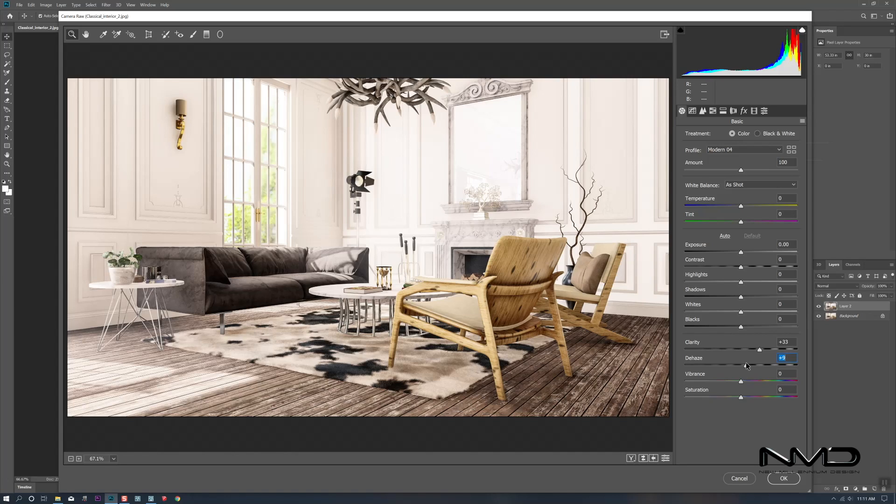
- Set Contrast to -30, Highlights to -58, Shadows to +26, Whites to +53 and Blacks to -38
{"action": "left_click_drag", "start_coordinate": [741, 328], "coordinate": [731, 327]}
{"action": "left_click_drag", "start_coordinate": [741, 267], "coordinate": [725, 267]}
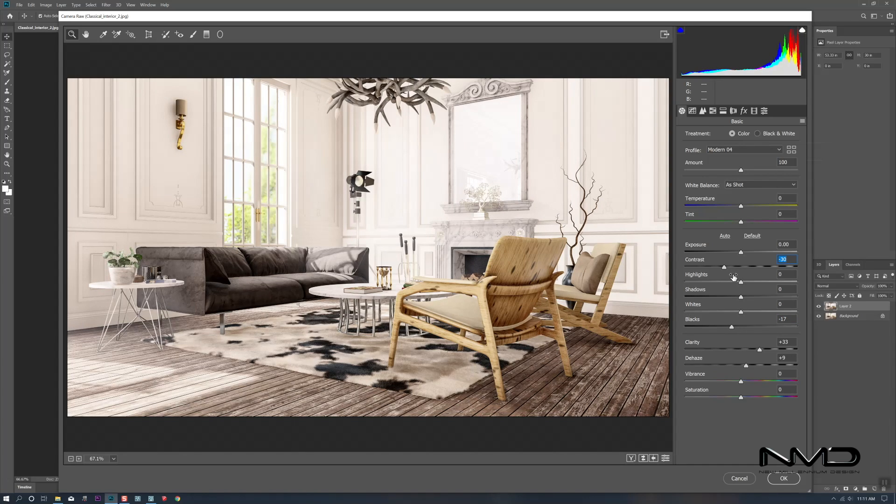
{"action": "left_click_drag", "start_coordinate": [741, 282], "coordinate": [703, 282]}
{"action": "left_click_drag", "start_coordinate": [742, 312], "coordinate": [771, 315]}
{"action": "left_click_drag", "start_coordinate": [702, 282], "coordinate": [720, 327]}
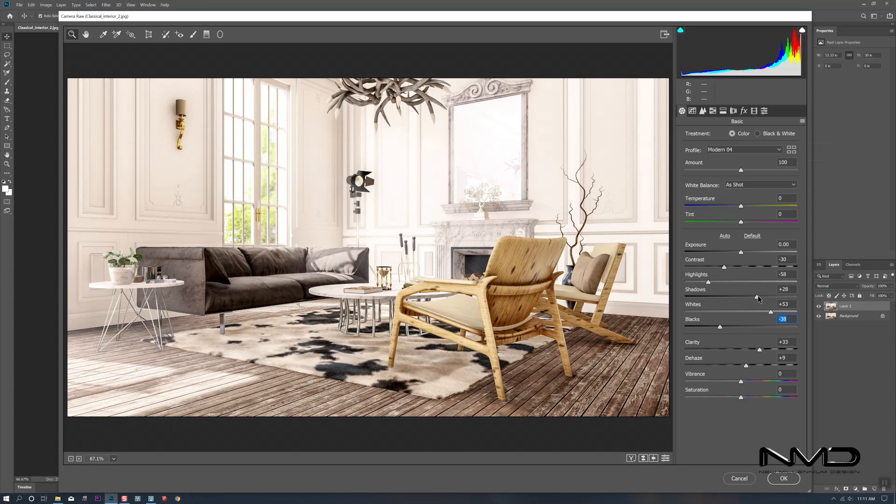
{"action": "left_click_drag", "start_coordinate": [758, 299], "coordinate": [758, 299]}
- Set Vibrance to +28, Saturation to -4 and Exposure to -0.15
{"action": "mouse_move", "coordinate": [741, 396]}
{"action": "left_mouse_down"}
{"action": "mouse_move", "coordinate": [746, 383]}
{"action": "mouse_move", "coordinate": [760, 383]}
{"action": "mouse_move", "coordinate": [739, 398]}
{"action": "left_mouse_up"}
{"action": "left_click", "coordinate": [740, 252]}
{"action": "mouse_move", "coordinate": [741, 254]}
{"action": "left_mouse_down"}
{"action": "mouse_move", "coordinate": [752, 253]}
{"action": "mouse_move", "coordinate": [739, 253]}
{"action": "left_mouse_up"}
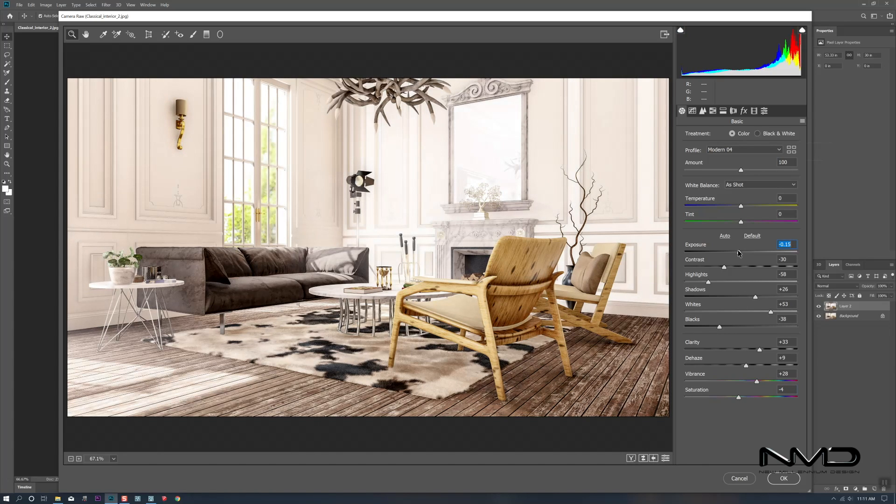
- Refine the tones with Contrast at -18, Highlights at -79, Shadows at +40, Whites at +43 and Blacks at -39
{"action": "left_click_drag", "start_coordinate": [725, 267], "coordinate": [699, 283]}
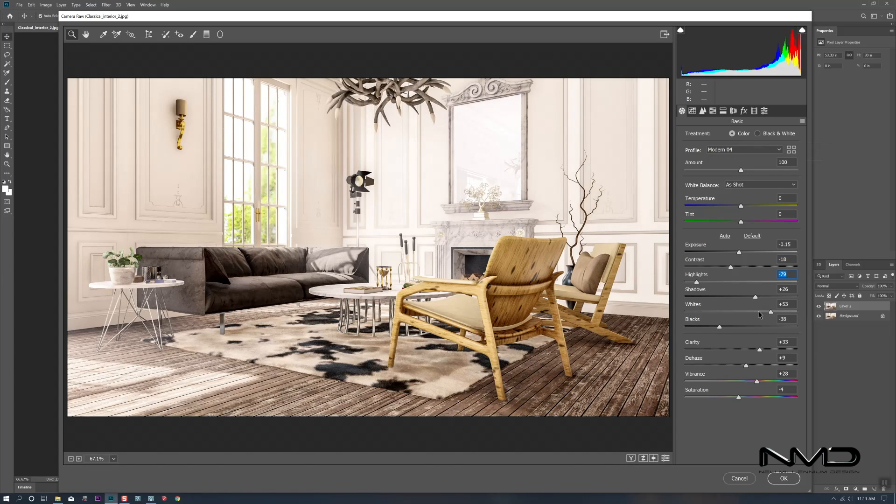
{"action": "left_click_drag", "start_coordinate": [771, 312], "coordinate": [720, 330]}
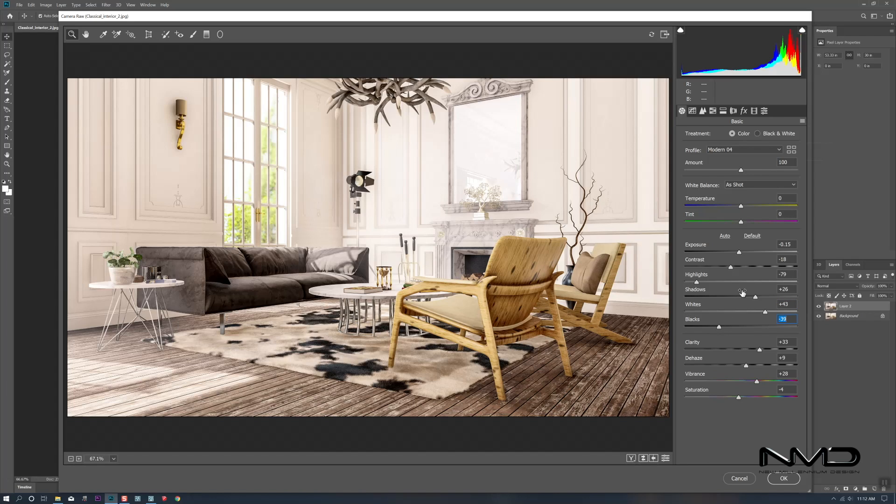
{"action": "left_click", "coordinate": [756, 297]}
{"action": "mouse_move", "coordinate": [756, 297]}
{"action": "left_mouse_down"}
{"action": "mouse_move", "coordinate": [771, 298]}
{"action": "mouse_move", "coordinate": [763, 299]}
{"action": "left_mouse_up"}
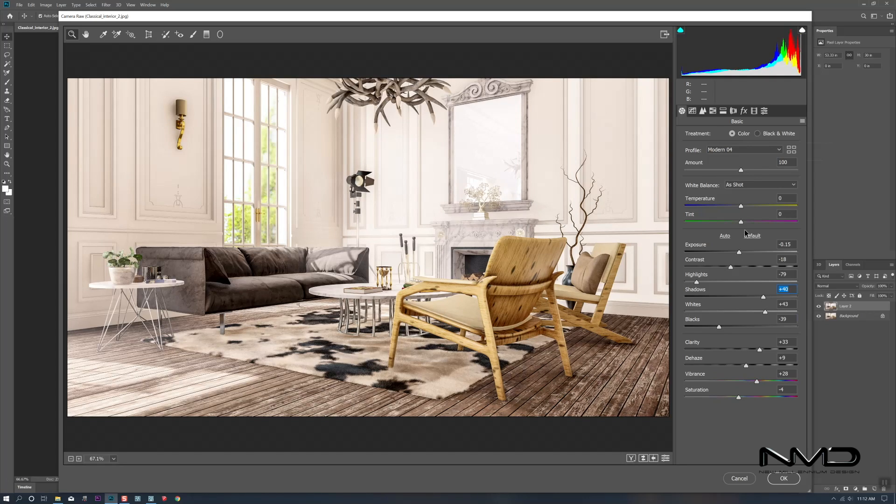
- Set Temperature to -3, apply the Camera Raw Filter, and compare Layer 2 with the original Background
{"action": "left_click", "coordinate": [742, 208]}
{"action": "left_click_drag", "start_coordinate": [742, 208], "coordinate": [740, 208]}
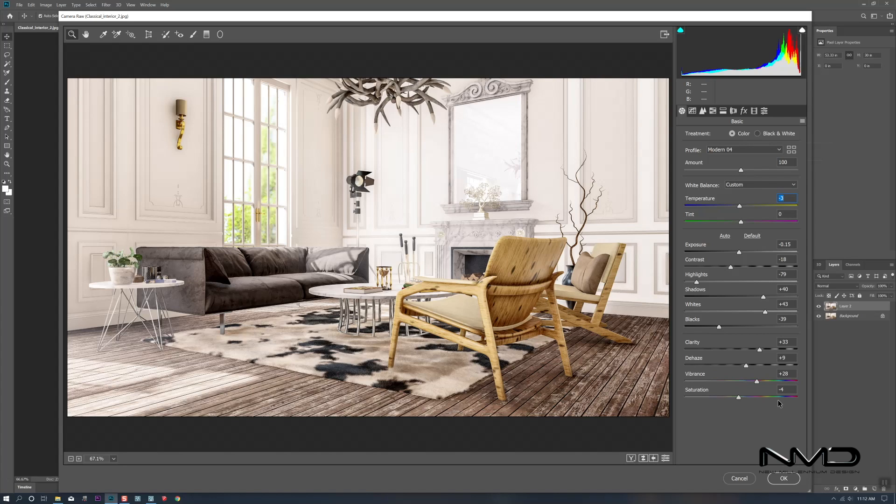
{"action": "left_click", "coordinate": [784, 478]}
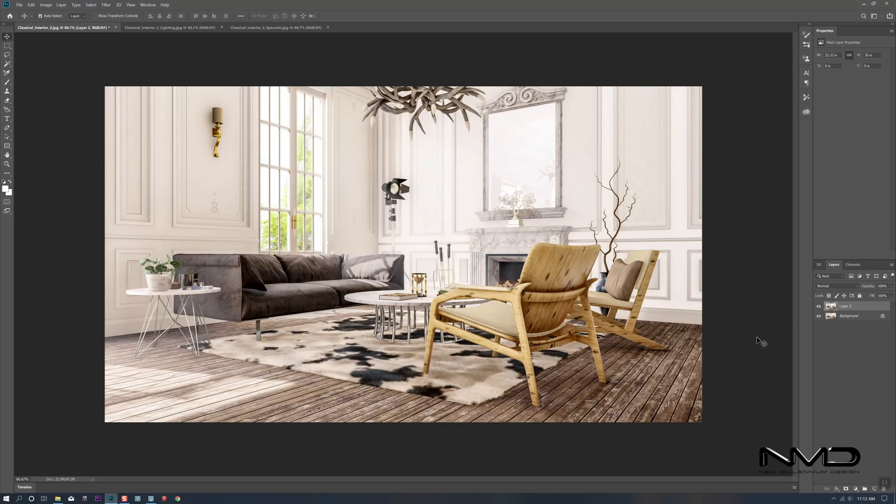
{"action": "left_click", "coordinate": [819, 306]}
{"action": "left_click", "coordinate": [819, 307]}
- Add a Selective Color adjustment for the Whites with cyan -1, magenta +1, yellow -2 and black +1, and compare its effect
{"action": "left_click", "coordinate": [858, 489]}
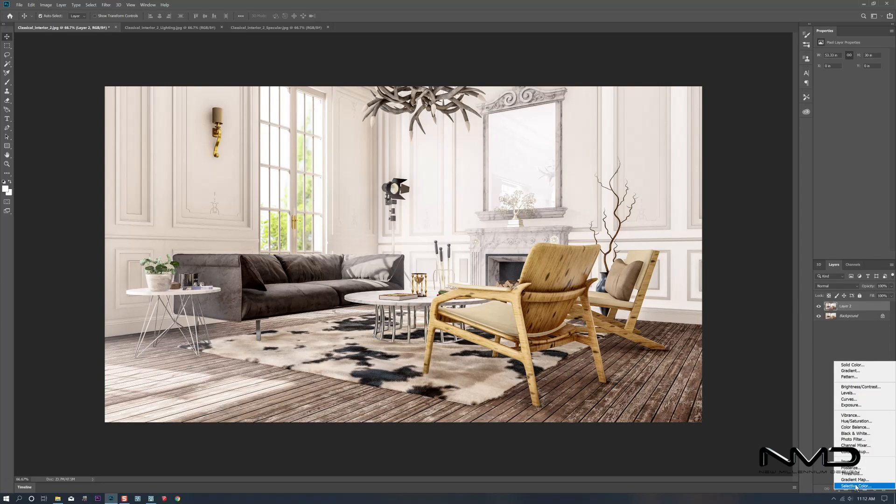
{"action": "left_click", "coordinate": [856, 487]}
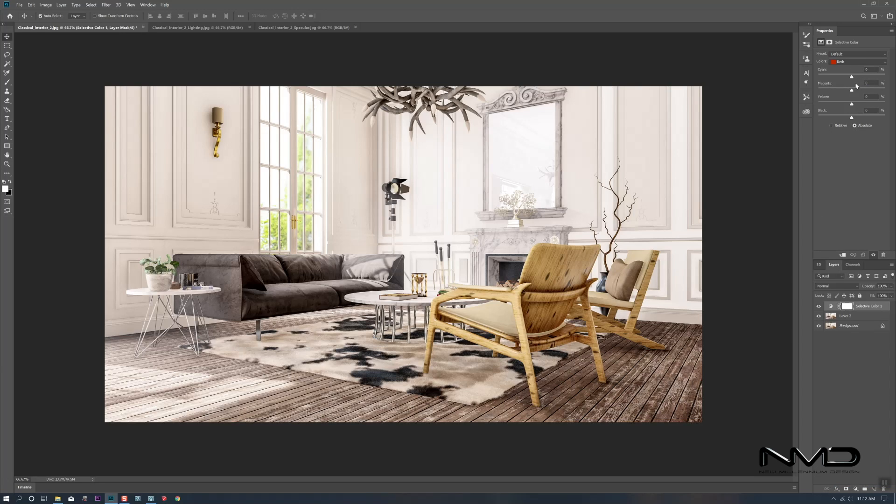
{"action": "left_click", "coordinate": [852, 62]}
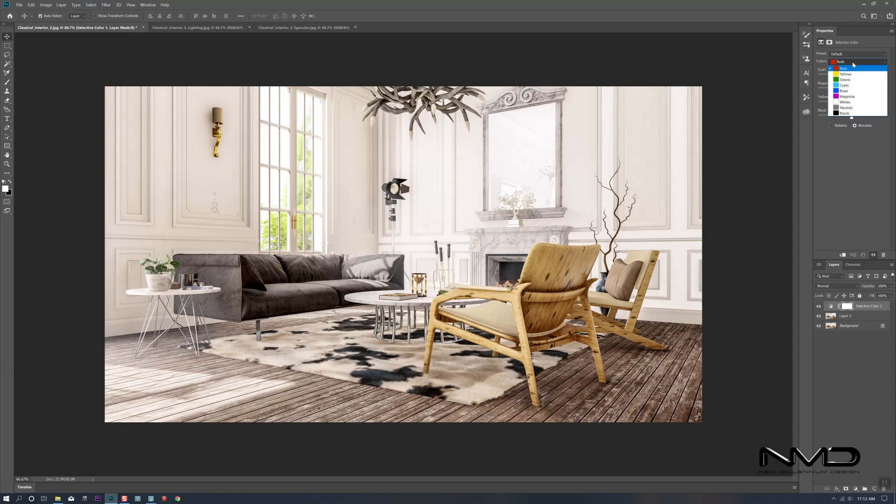
{"action": "left_click", "coordinate": [846, 103]}
{"action": "left_click_drag", "start_coordinate": [853, 78], "coordinate": [853, 78]}
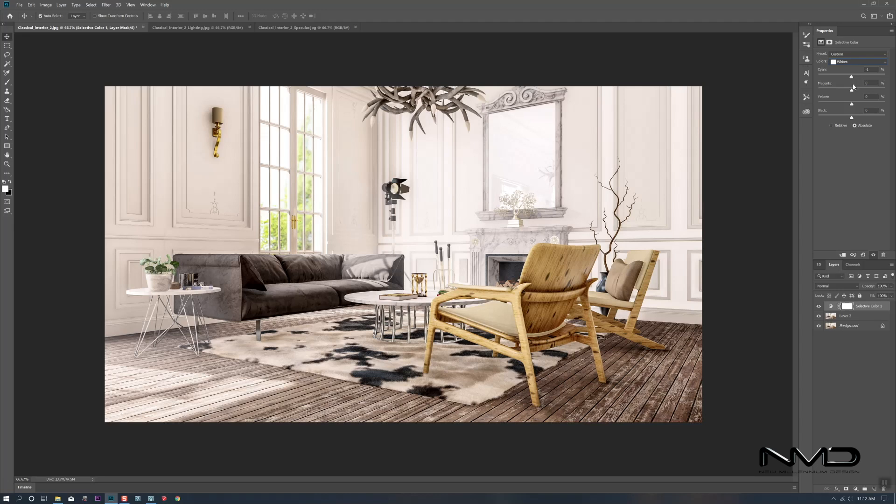
{"action": "mouse_move", "coordinate": [852, 91]}
{"action": "left_mouse_down"}
{"action": "mouse_move", "coordinate": [863, 91]}
{"action": "mouse_move", "coordinate": [852, 91]}
{"action": "left_mouse_up"}
{"action": "left_click_drag", "start_coordinate": [851, 105], "coordinate": [848, 104]}
{"action": "mouse_move", "coordinate": [852, 118]}
{"action": "left_mouse_down"}
{"action": "mouse_move", "coordinate": [861, 118]}
{"action": "mouse_move", "coordinate": [852, 118]}
{"action": "left_mouse_up"}
{"action": "left_click", "coordinate": [821, 306]}
{"action": "left_click", "coordinate": [821, 306]}
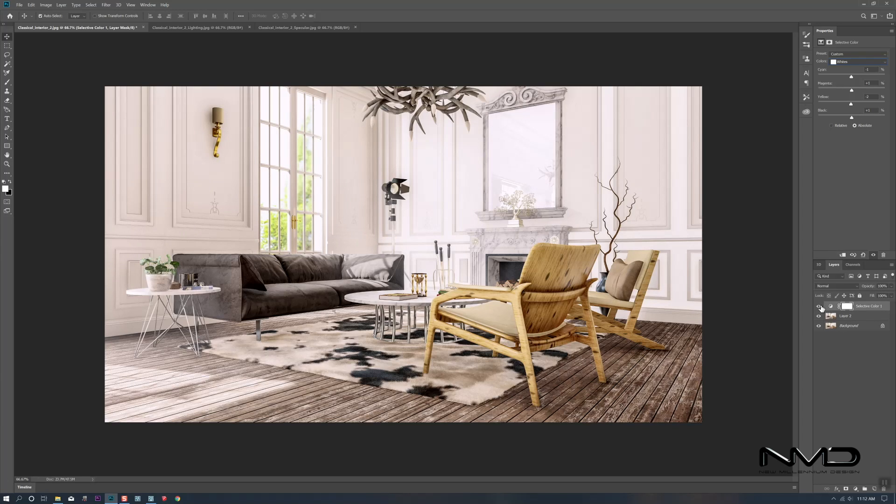
- Add a second Selective Color adjustment directly above Layer 2 and tune the cyan, magenta and black amounts of its Blues
{"action": "left_click", "coordinate": [847, 318]}
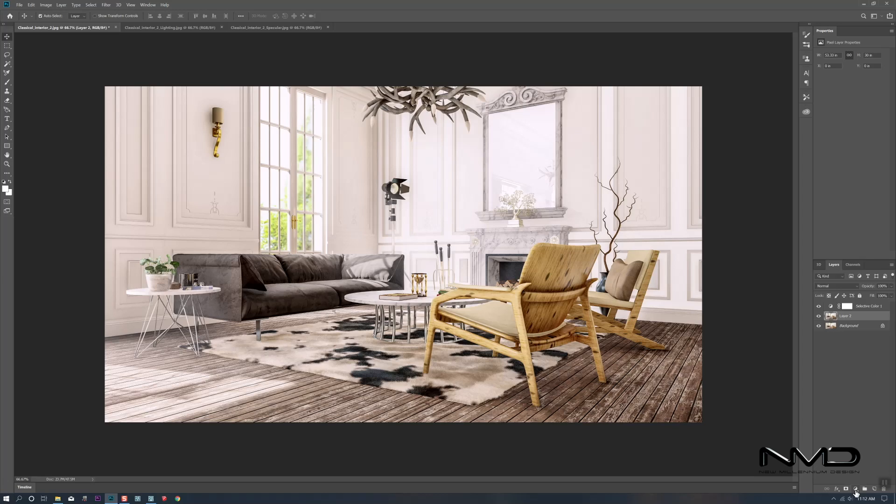
{"action": "left_click", "coordinate": [856, 490]}
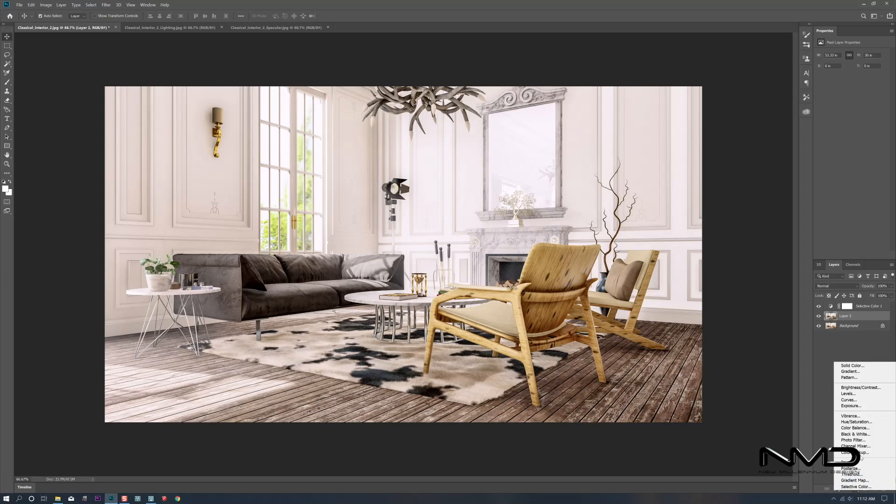
{"action": "left_click", "coordinate": [854, 487]}
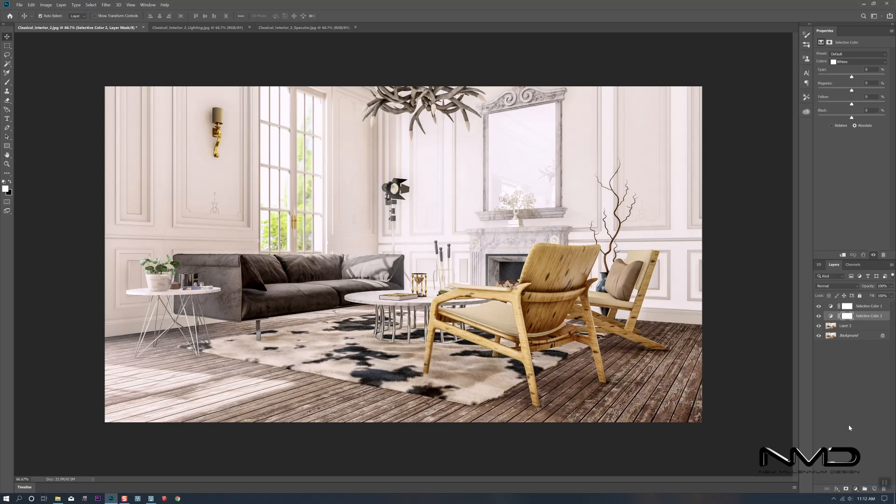
{"action": "left_click", "coordinate": [850, 63]}
{"action": "left_click", "coordinate": [845, 90]}
{"action": "left_click_drag", "start_coordinate": [851, 77], "coordinate": [838, 77]}
{"action": "left_click_drag", "start_coordinate": [852, 92], "coordinate": [848, 118]}
{"action": "left_click_drag", "start_coordinate": [845, 119], "coordinate": [847, 121]}
- Add a Color Balance adjustment directly above Layer 2 and shift its midtones slightly towards yellow and red
{"action": "left_click", "coordinate": [857, 327]}
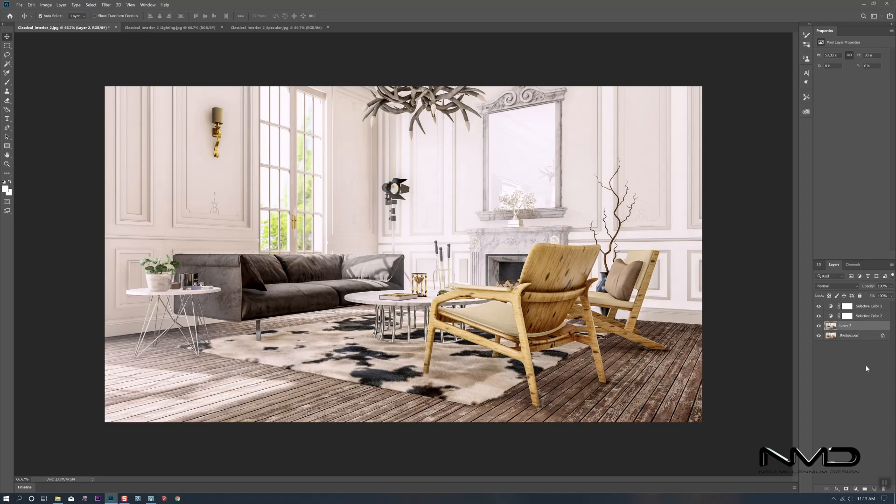
{"action": "left_click", "coordinate": [856, 490]}
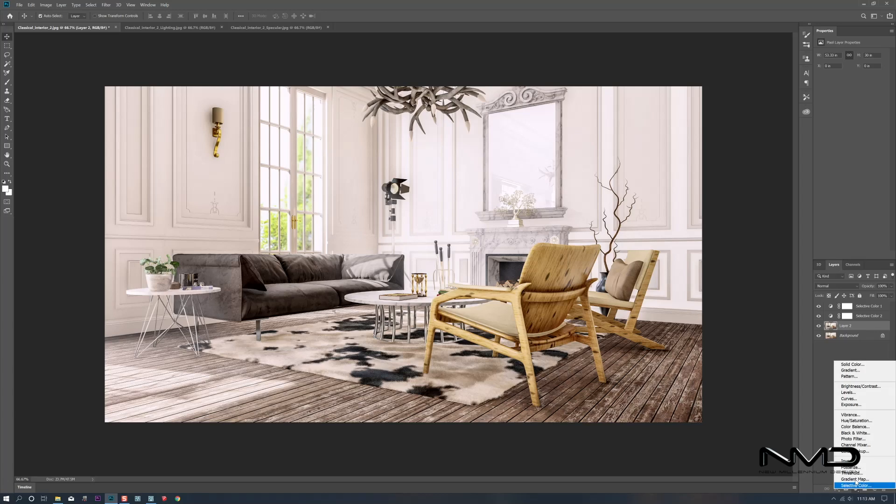
{"action": "left_click", "coordinate": [855, 426]}
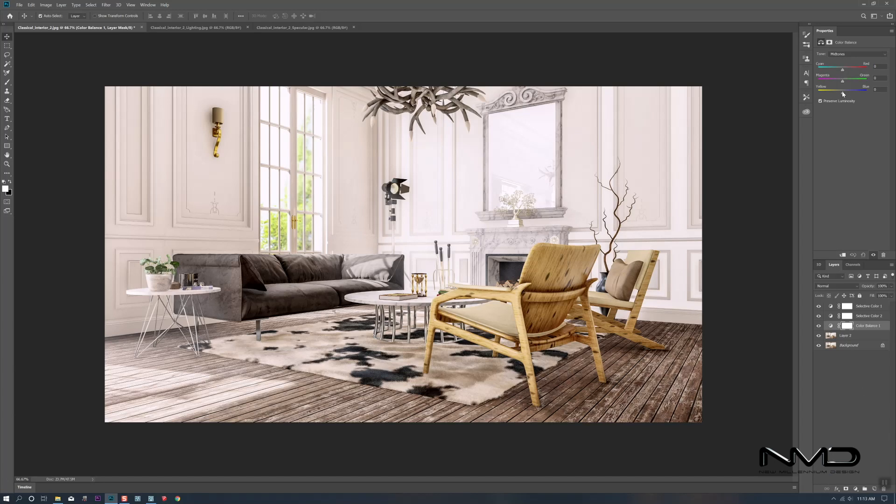
{"action": "left_click_drag", "start_coordinate": [842, 94], "coordinate": [839, 95]}
{"action": "left_click_drag", "start_coordinate": [846, 71], "coordinate": [849, 71]}
- Add a Hue/Saturation adjustment directly above Layer 2 and raise the master saturation slightly
{"action": "left_click", "coordinate": [849, 337]}
{"action": "left_click", "coordinate": [856, 490]}
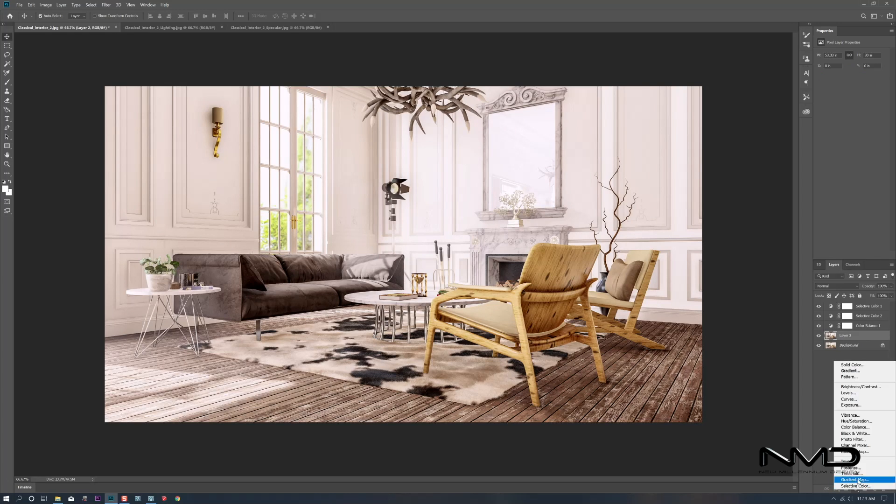
{"action": "left_click", "coordinate": [857, 421]}
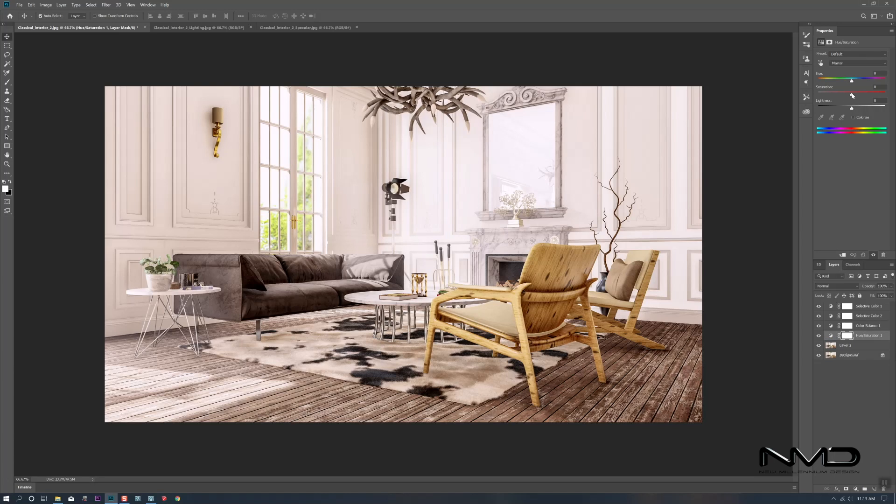
{"action": "left_click_drag", "start_coordinate": [852, 96], "coordinate": [853, 96]}
- Add a Brightness/Contrast adjustment directly above Layer 2, lowering the brightness slightly and setting the contrast to 2
{"action": "left_click", "coordinate": [854, 346]}
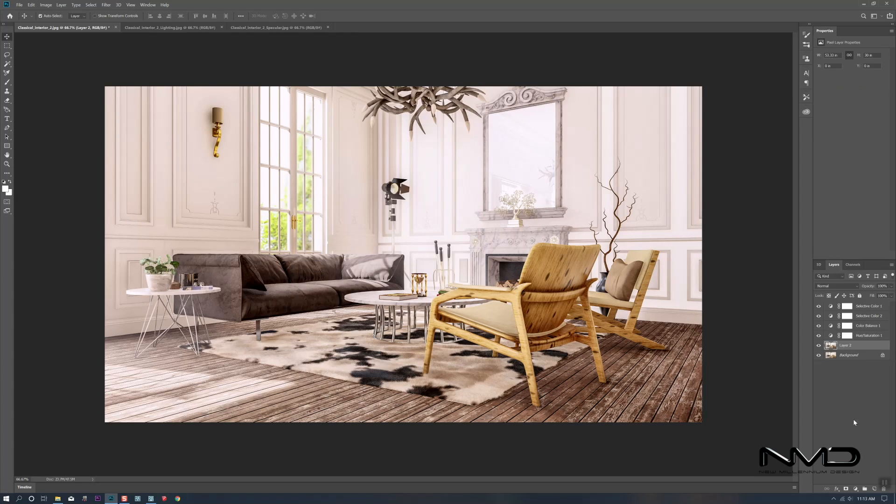
{"action": "left_click", "coordinate": [856, 488]}
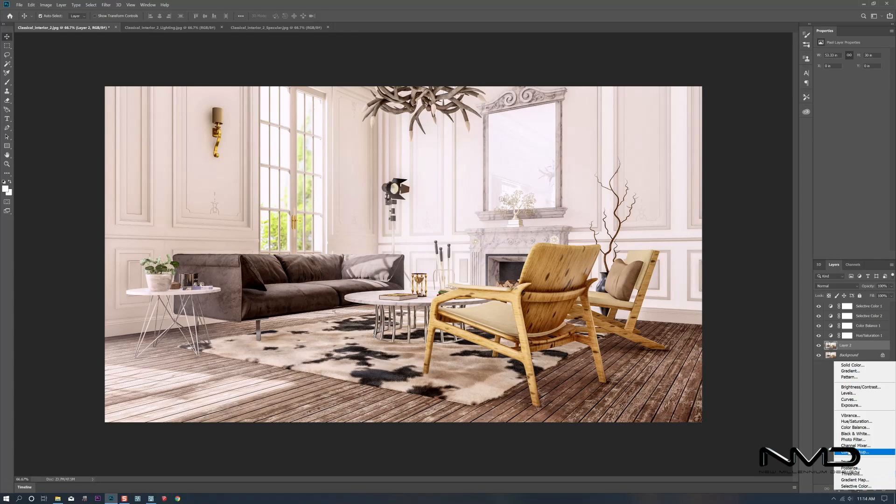
{"action": "left_click", "coordinate": [848, 387]}
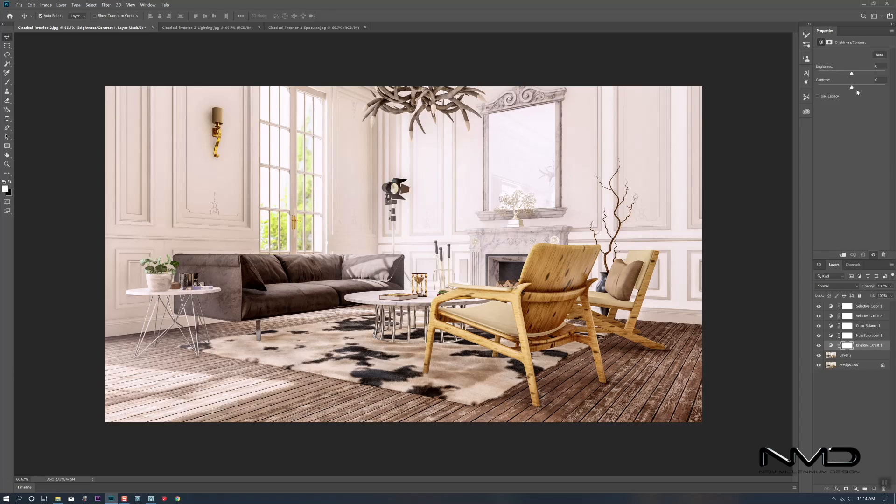
{"action": "mouse_move", "coordinate": [853, 89]}
{"action": "left_mouse_down"}
{"action": "mouse_move", "coordinate": [843, 88]}
{"action": "mouse_move", "coordinate": [854, 88]}
{"action": "mouse_move", "coordinate": [849, 74]}
{"action": "mouse_move", "coordinate": [842, 87]}
{"action": "mouse_move", "coordinate": [853, 75]}
{"action": "mouse_move", "coordinate": [848, 88]}
{"action": "left_mouse_up"}
{"action": "mouse_move", "coordinate": [849, 89]}
{"action": "left_mouse_down"}
{"action": "mouse_move", "coordinate": [849, 74]}
{"action": "mouse_move", "coordinate": [849, 88]}
{"action": "mouse_move", "coordinate": [861, 88]}
{"action": "mouse_move", "coordinate": [852, 75]}
{"action": "left_mouse_up"}
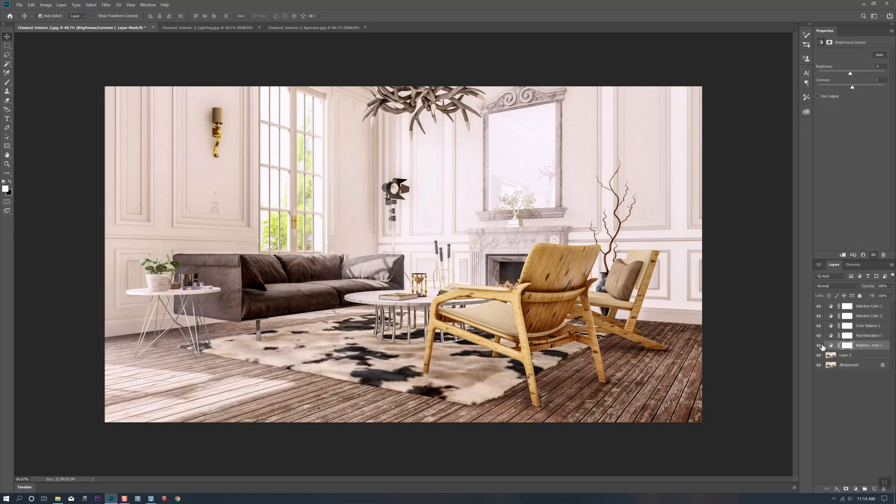
- Group Layer 2 with all the adjustment layers above it, and toggle the group's visibility to compare with the original render
{"action": "left_click", "coordinate": [847, 356]}
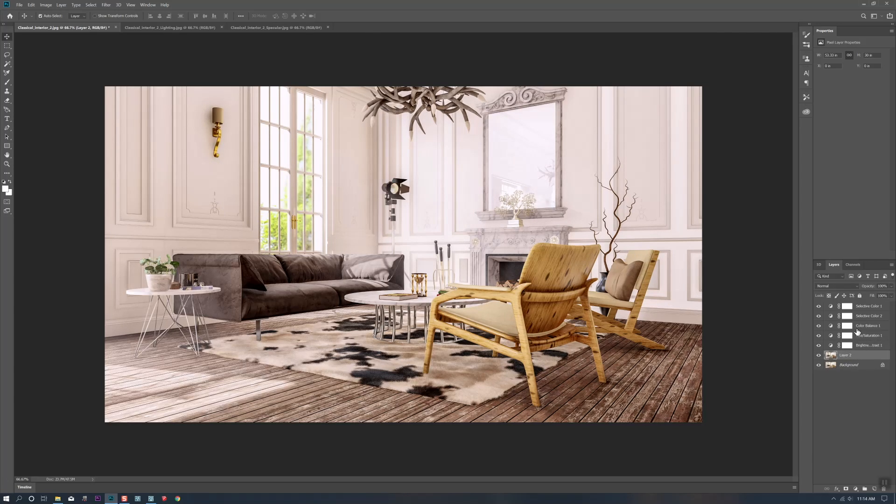
{"action": "left_click", "coordinate": [862, 306], "text": "shift"}
{"action": "right_click", "coordinate": [861, 307]}
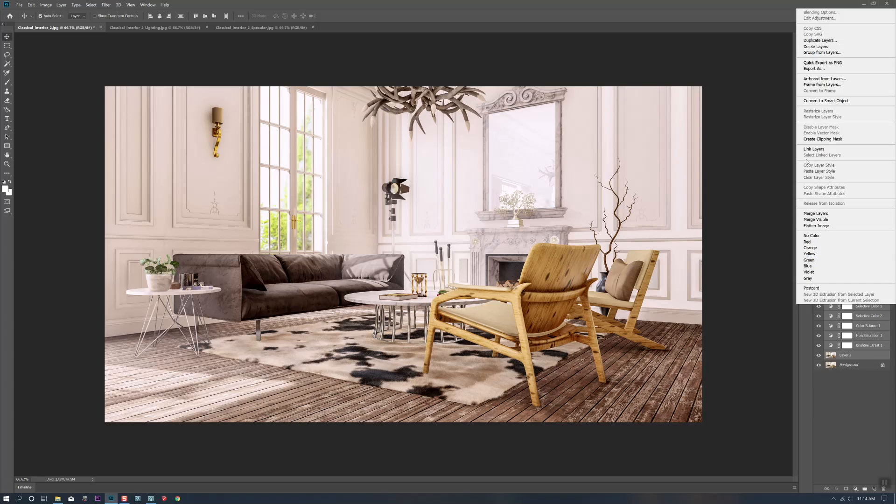
{"action": "left_click", "coordinate": [824, 53]}
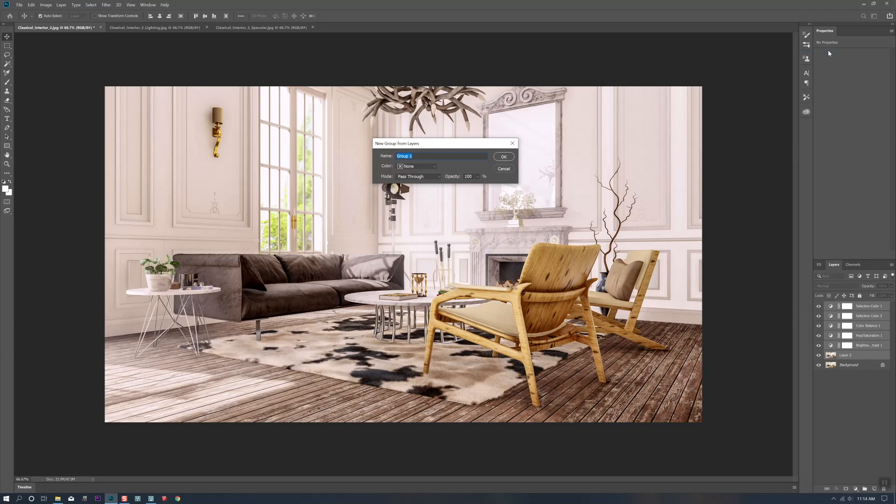
{"action": "key", "text": "Return"}
{"action": "left_click", "coordinate": [819, 307]}
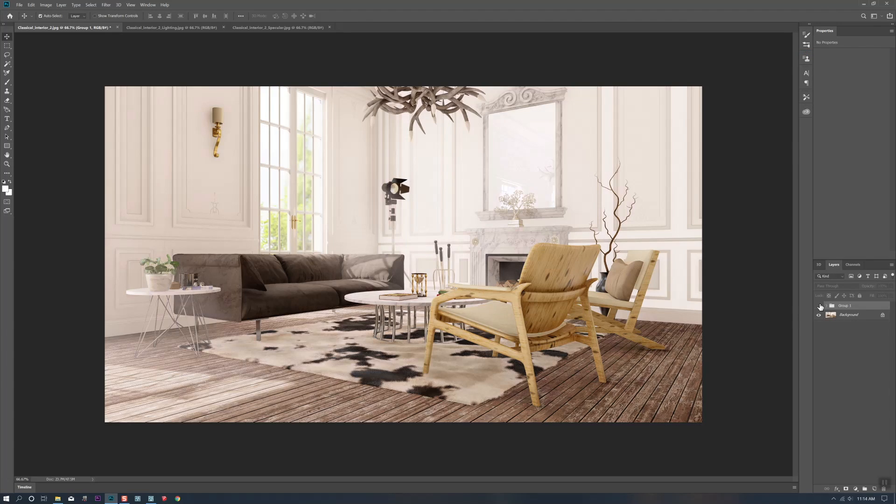
{"action": "left_click", "coordinate": [819, 306]}
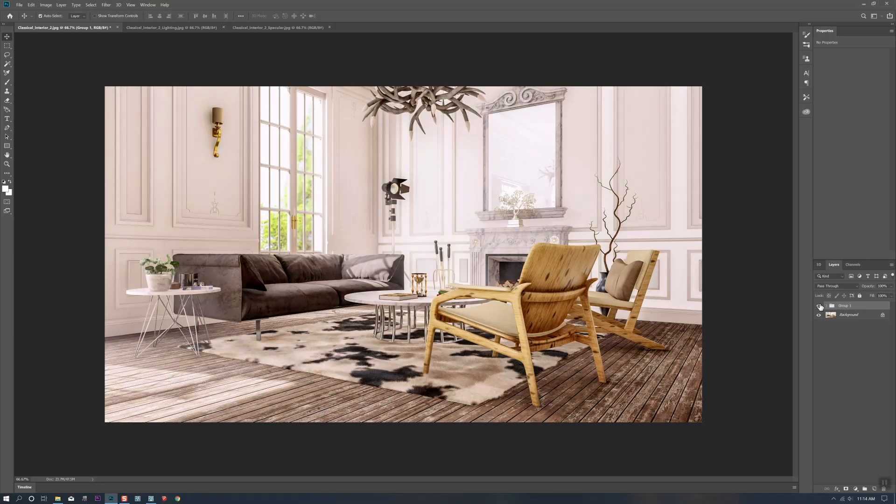